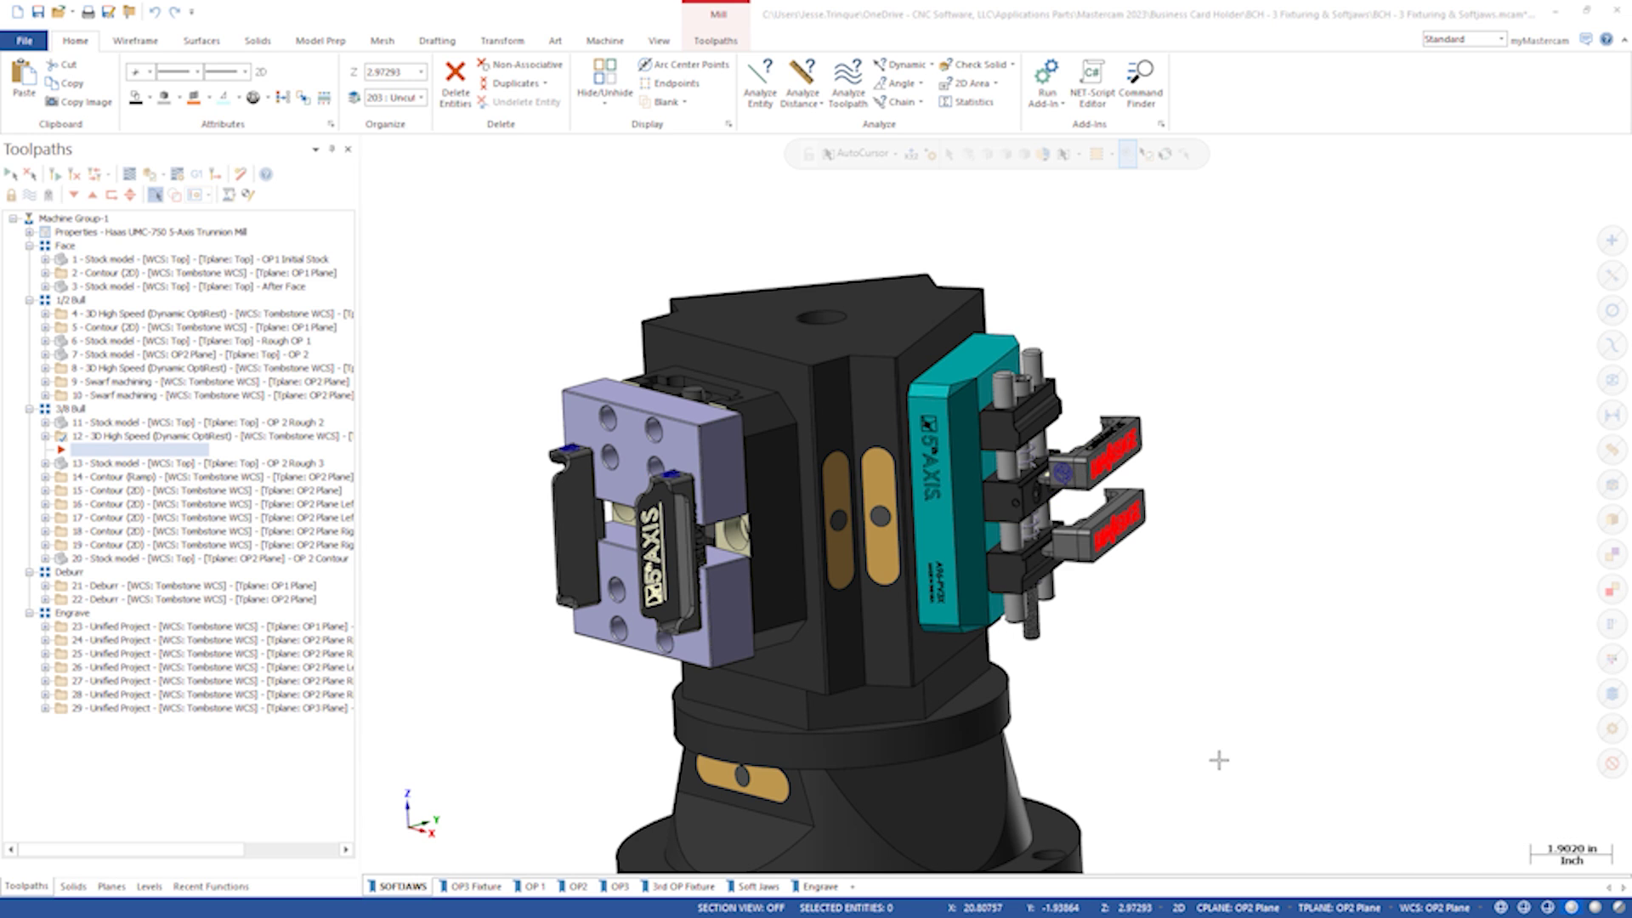
Check the tombstone and lower jaw solids, orbit close to the logo part, and turn on translucency.
{"action": "left_click", "coordinate": [984, 738]}
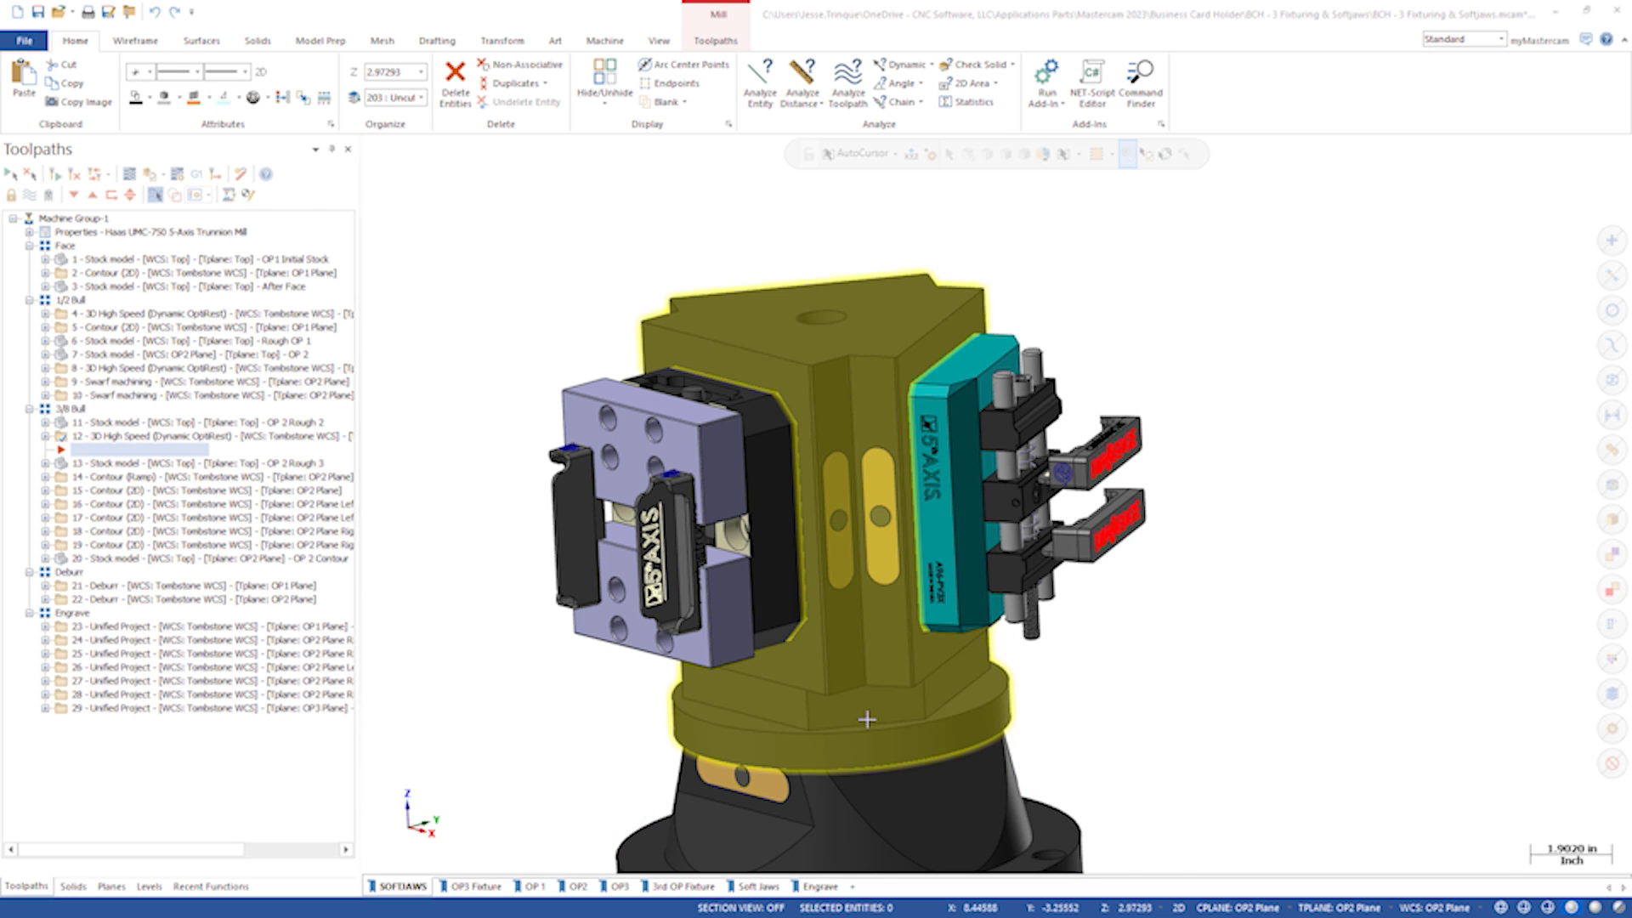
{"action": "scroll", "coordinate": [842, 715], "scroll_direction": "up", "scroll_amount": 3}
{"action": "middle_click_drag", "start_coordinate": [795, 675], "coordinate": [843, 658]}
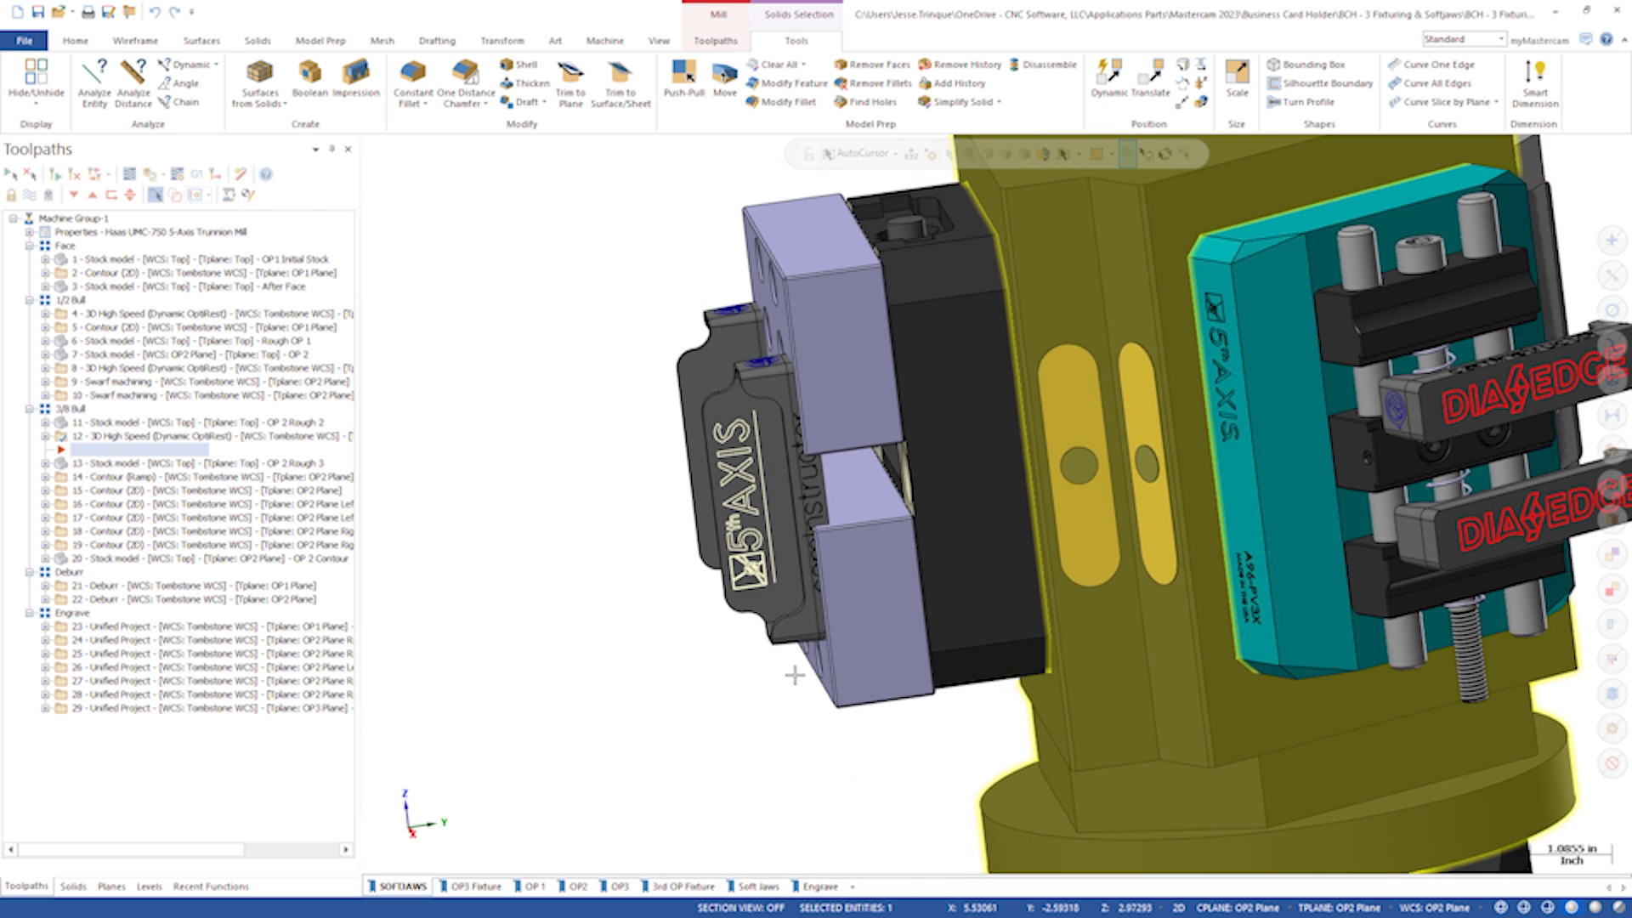
{"action": "scroll", "coordinate": [865, 651], "scroll_direction": "up", "scroll_amount": 3}
{"action": "left_click", "coordinate": [864, 651]}
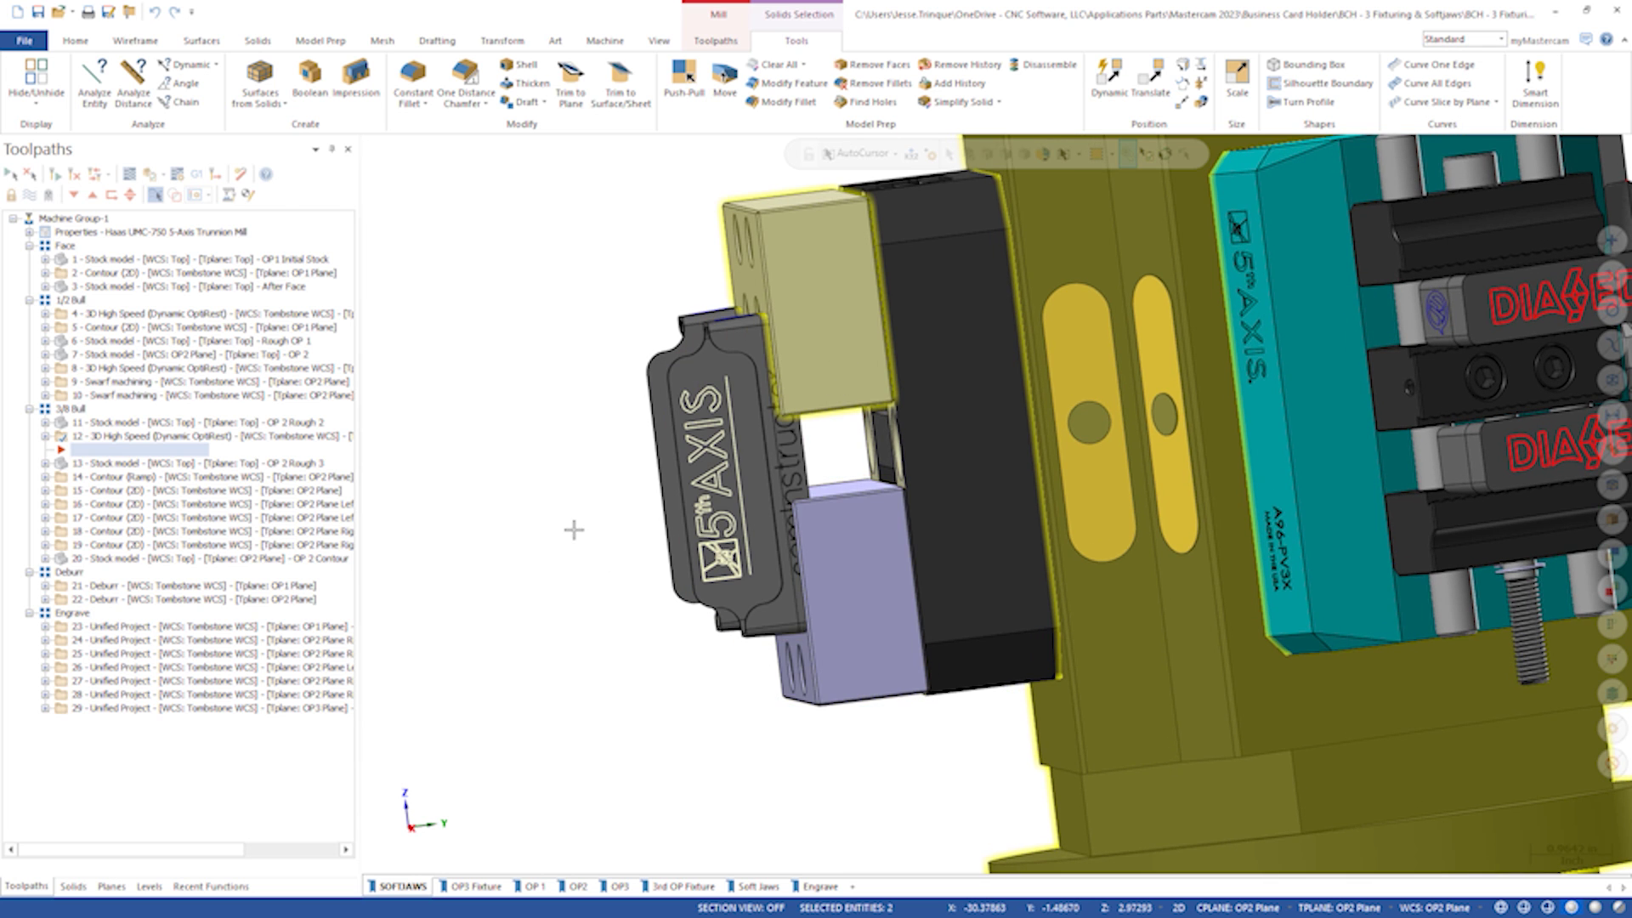
{"action": "key", "text": "Escape"}
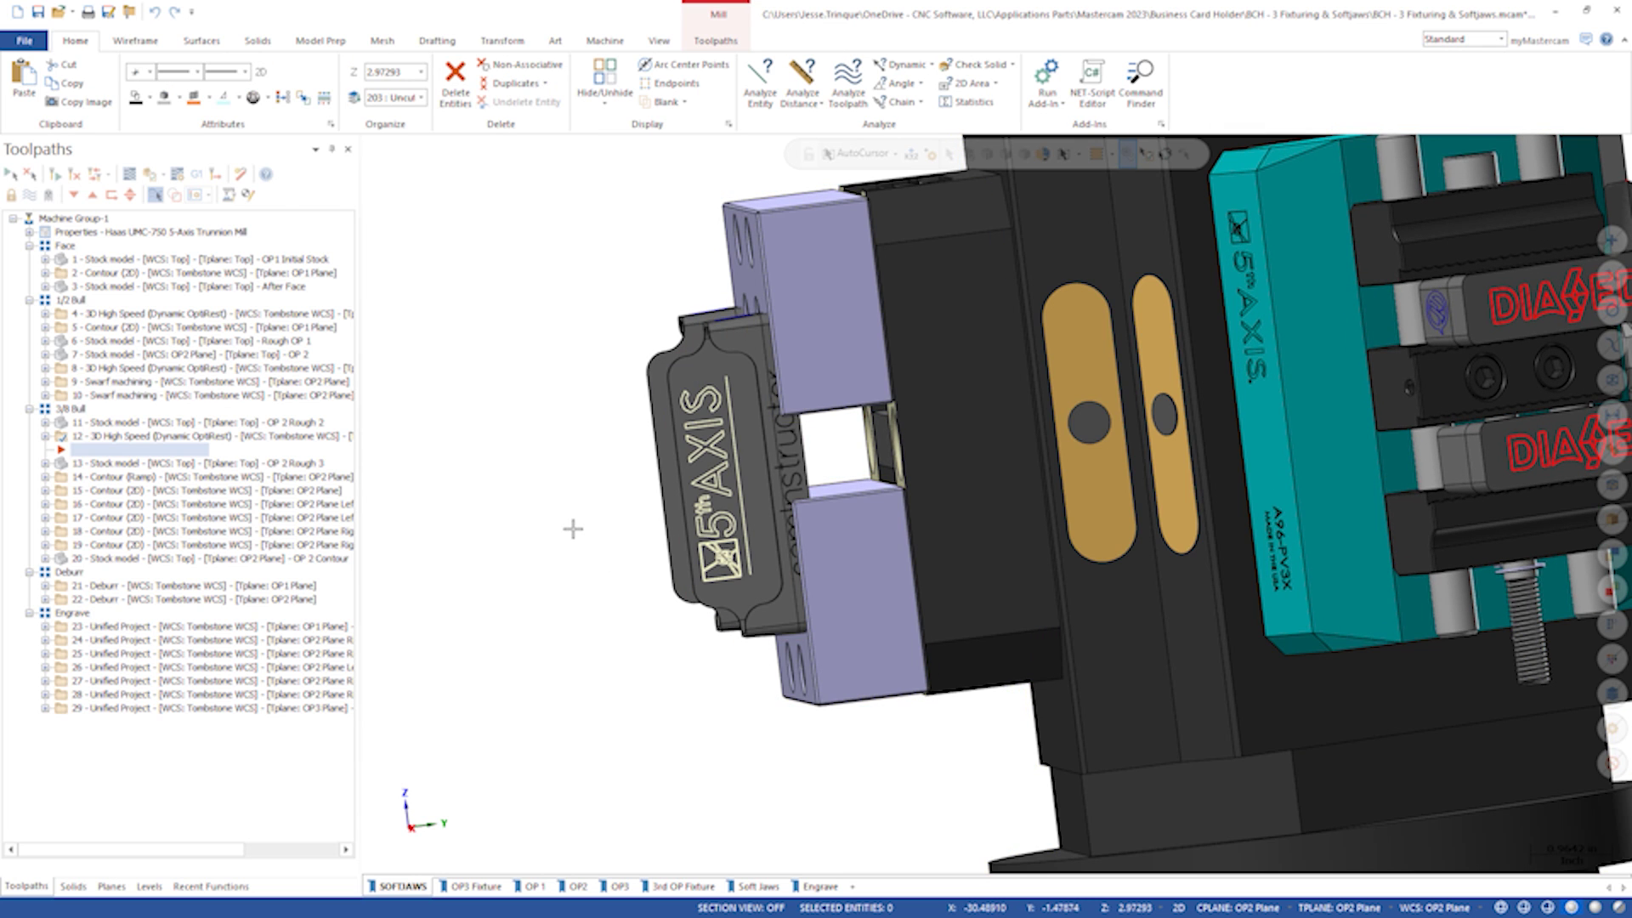
{"action": "middle_click_drag", "start_coordinate": [573, 528], "coordinate": [818, 398]}
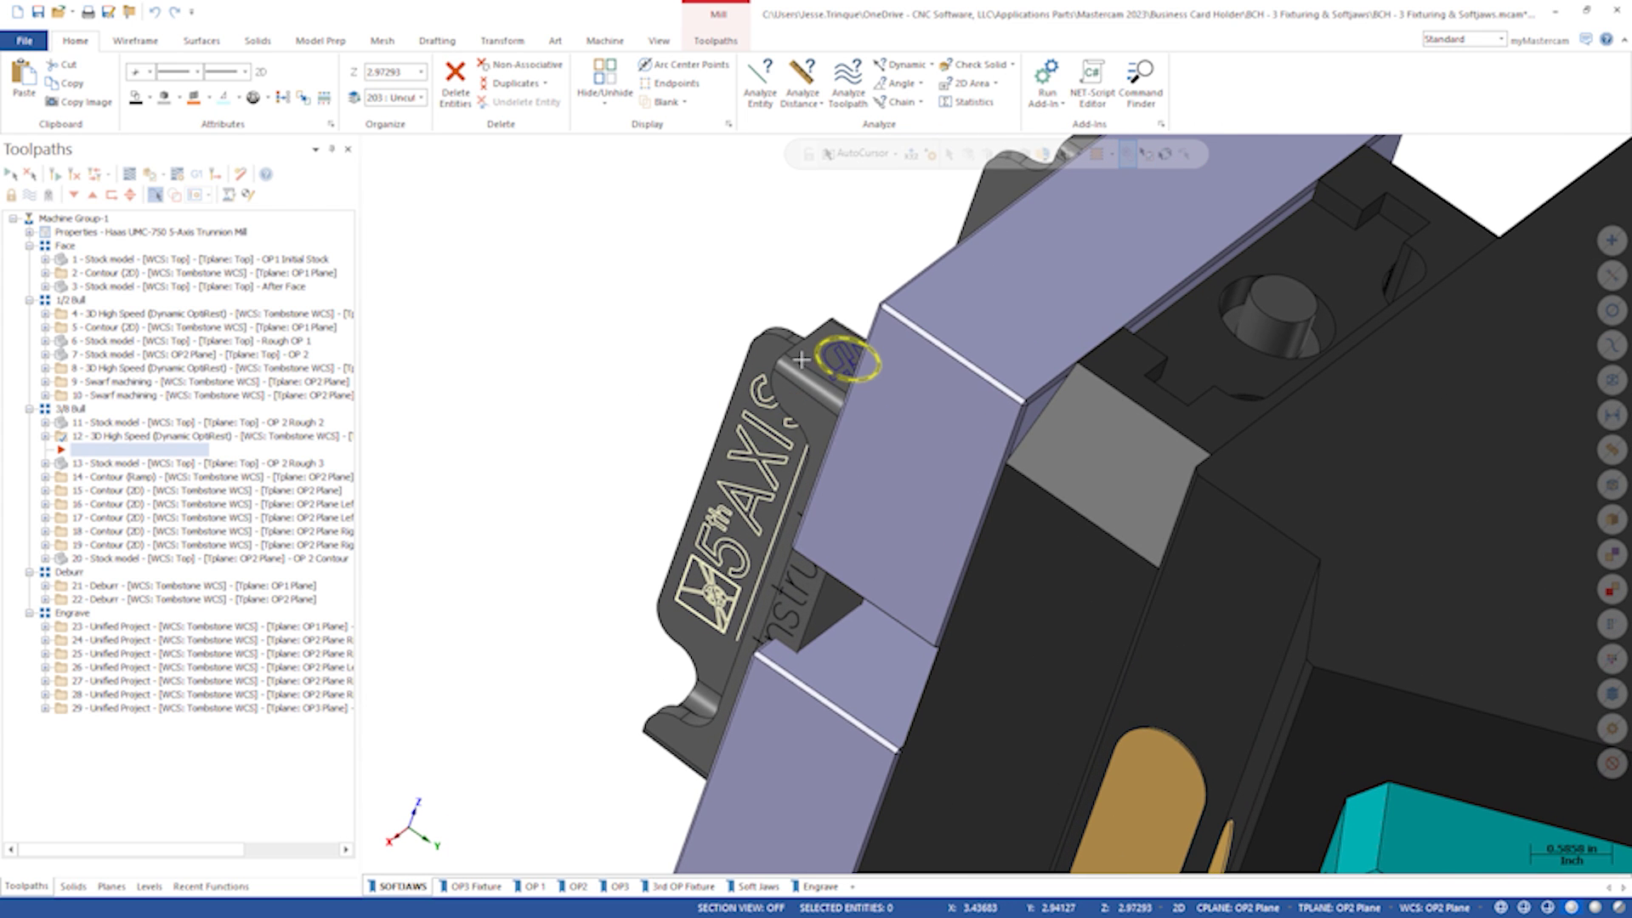
{"action": "mouse_move", "coordinate": [802, 361]}
{"action": "middle_mouse_down"}
{"action": "mouse_move", "coordinate": [690, 429]}
{"action": "mouse_move", "coordinate": [688, 510]}
{"action": "middle_mouse_up"}
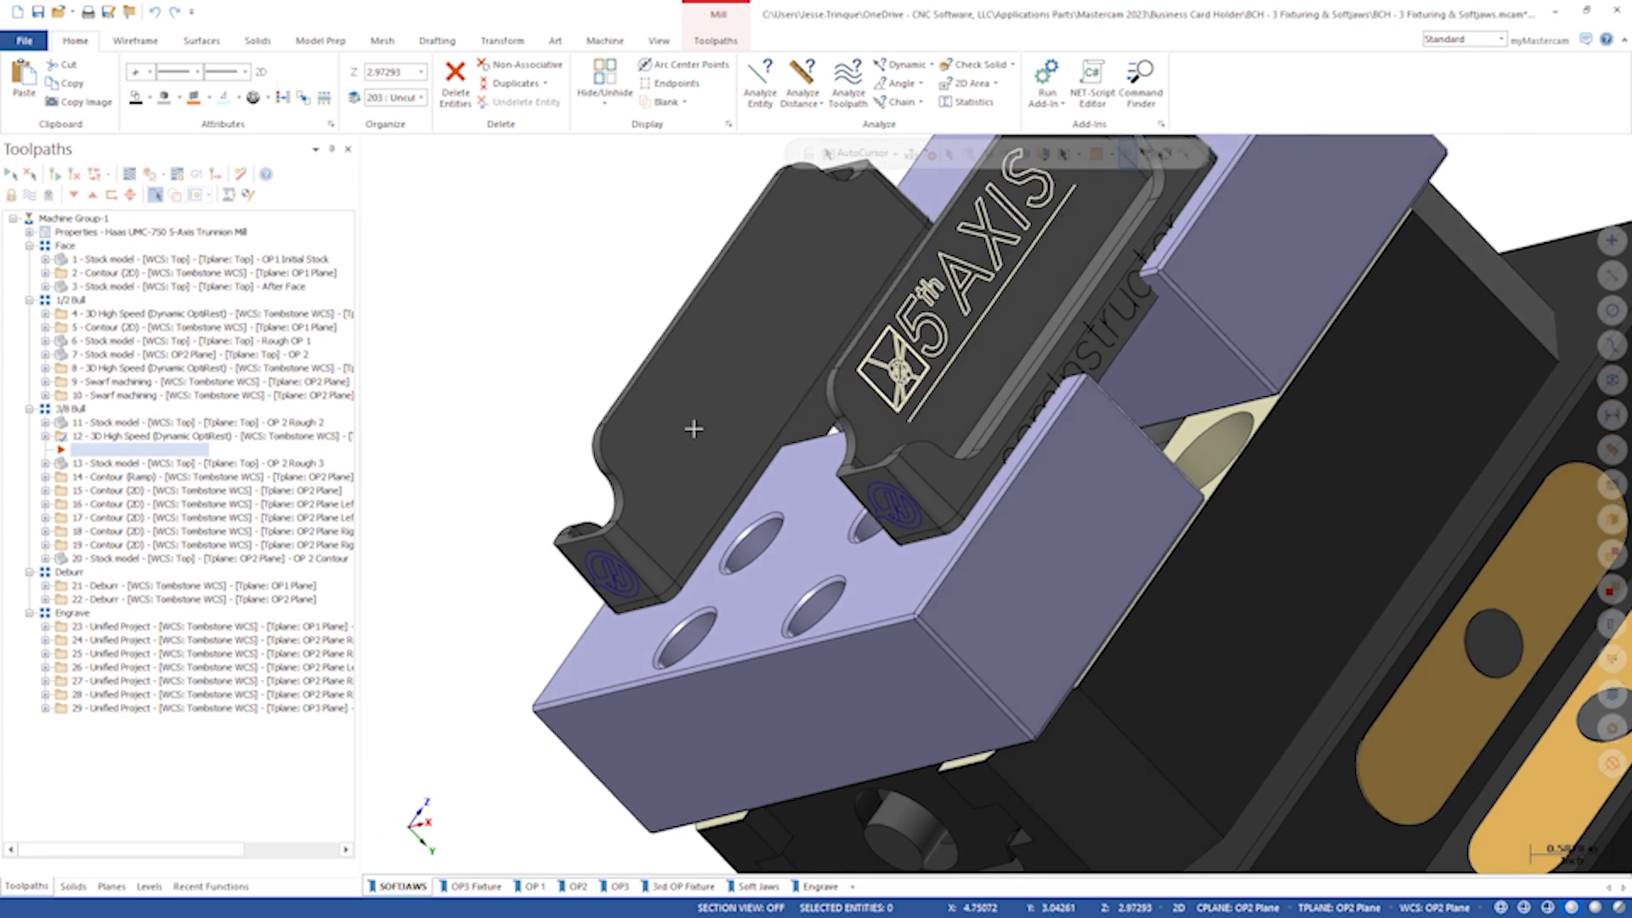
{"action": "key", "text": "ctrl+t"}
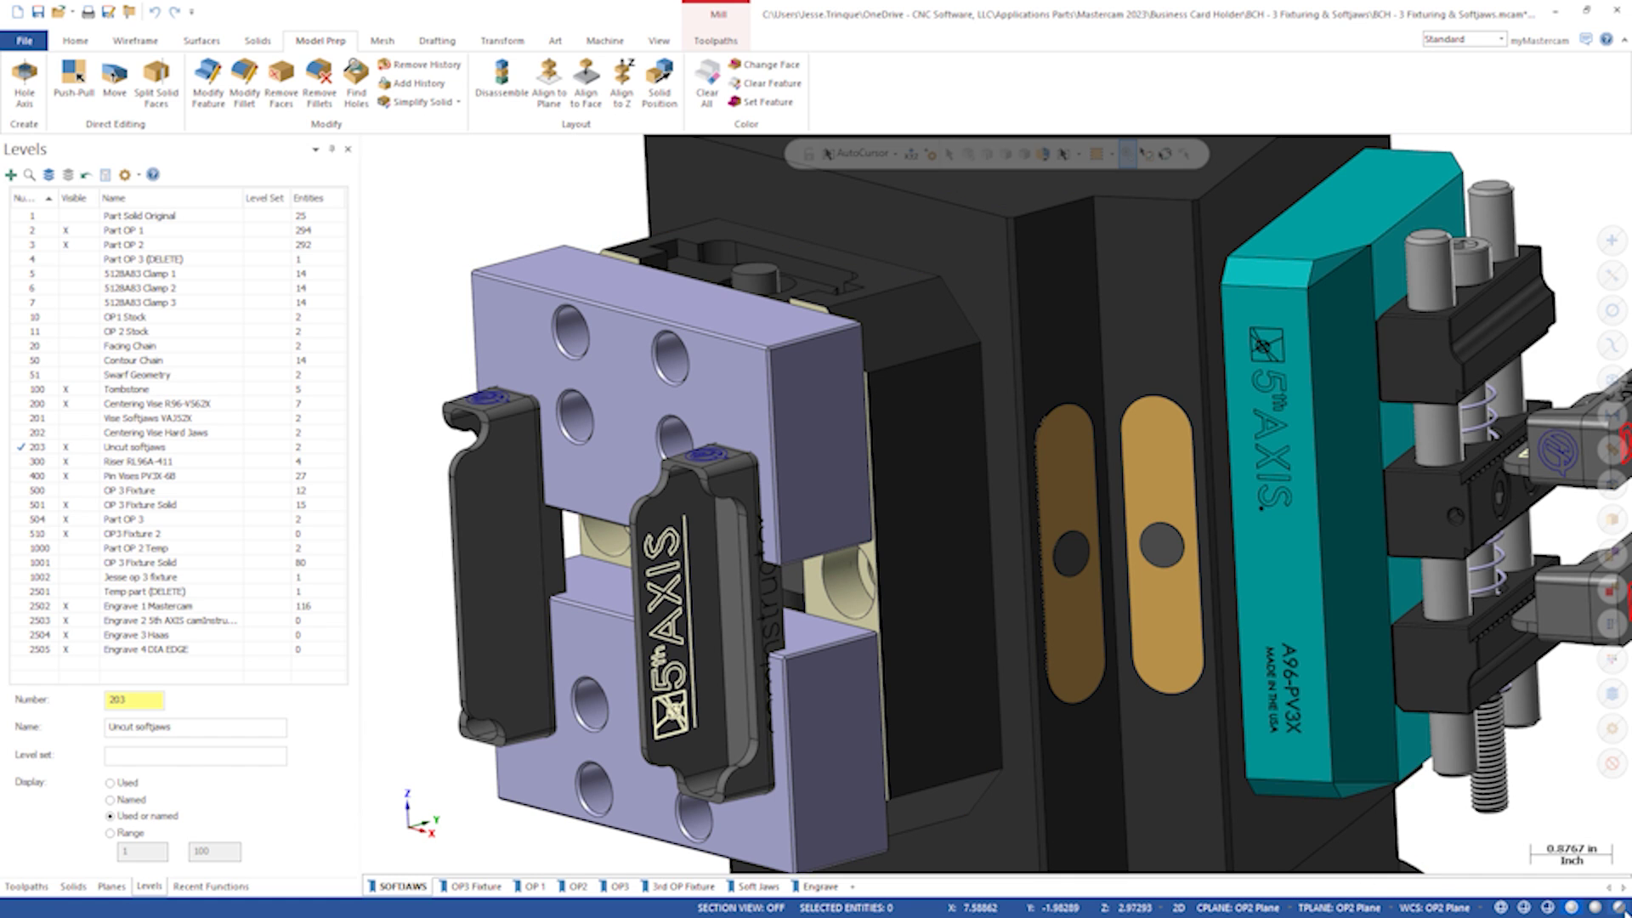
Make the model translucent and switch to Top view.
{"action": "key", "text": "ctrl+t"}
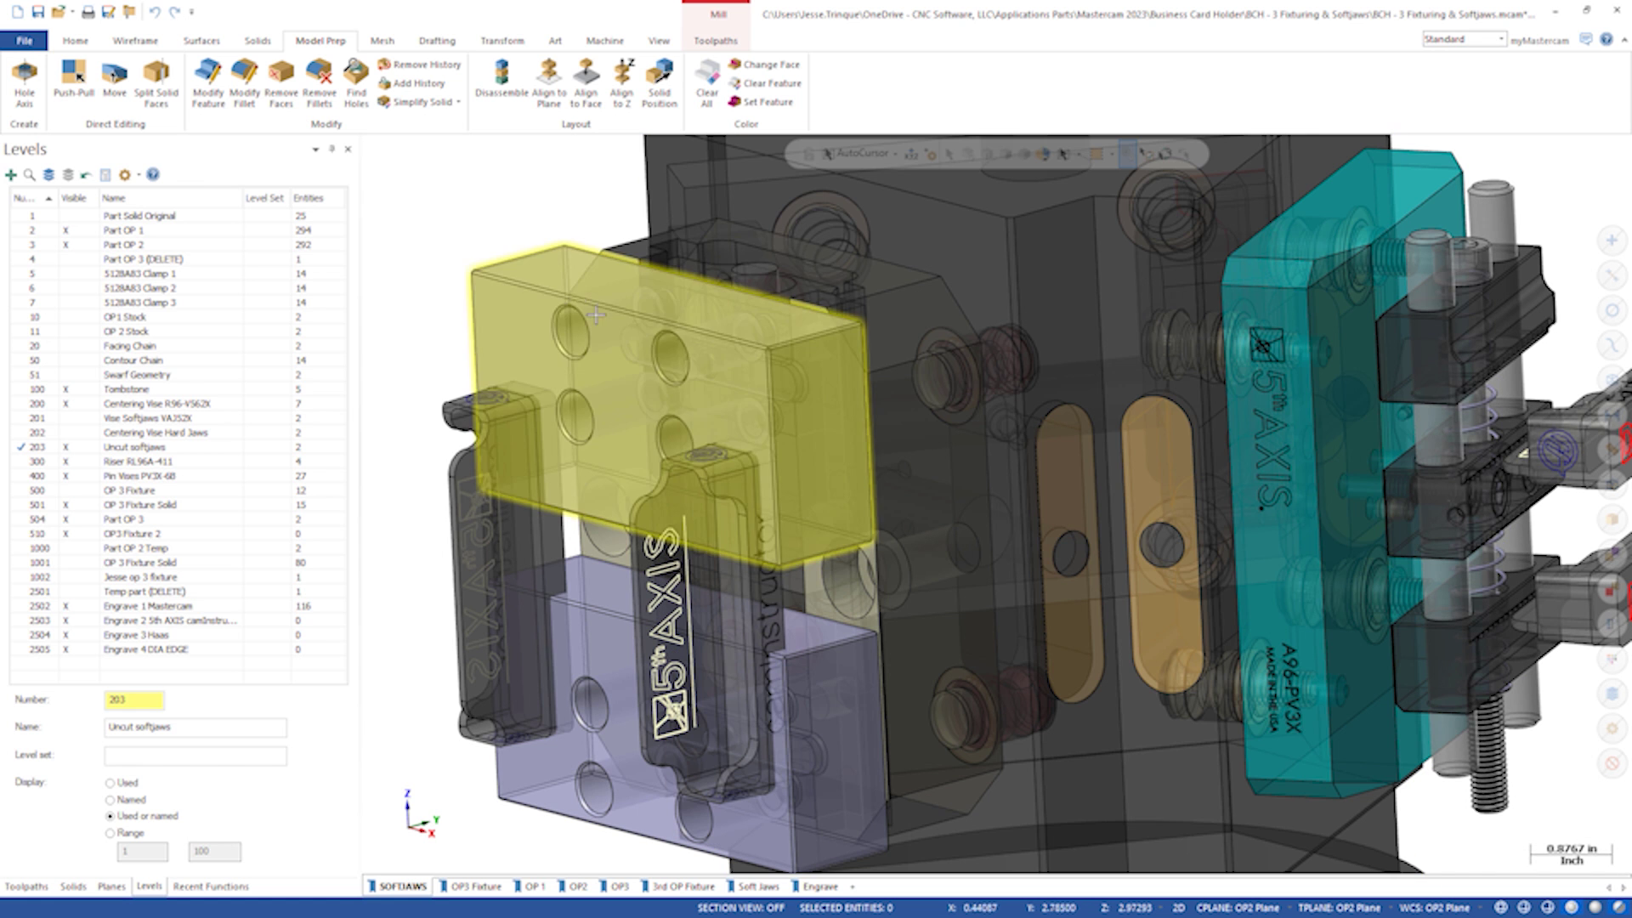
{"action": "right_click", "coordinate": [421, 236]}
{"action": "left_click", "coordinate": [455, 331]}
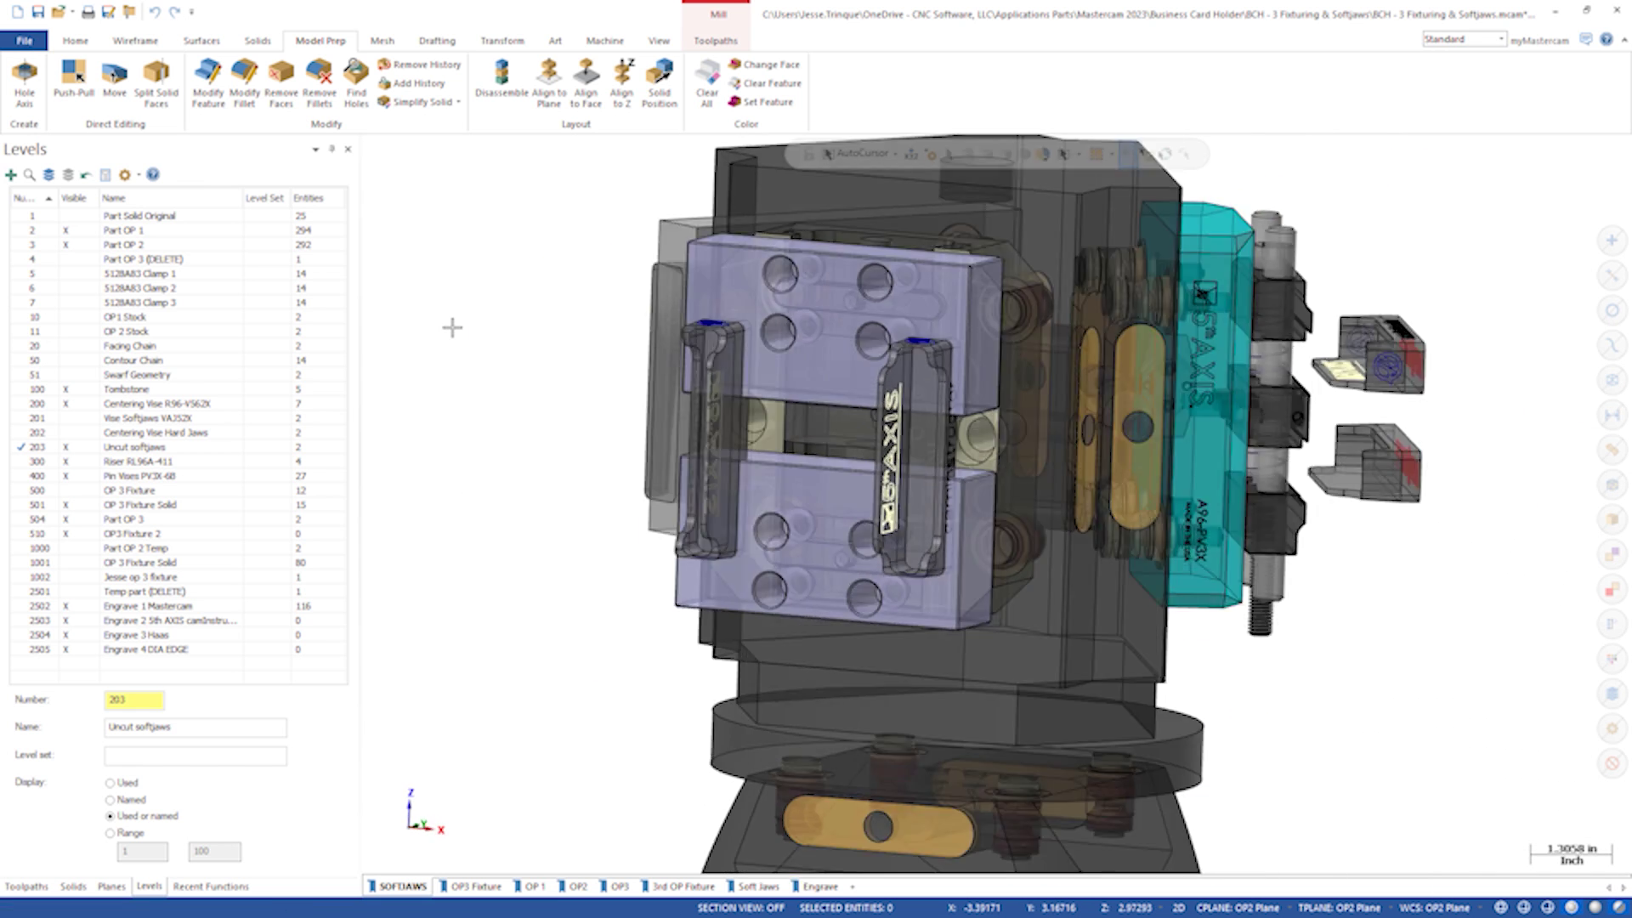
Trace a curve along the logo slot's top edge with Curve One Edge.
{"action": "left_click", "coordinate": [133, 41]}
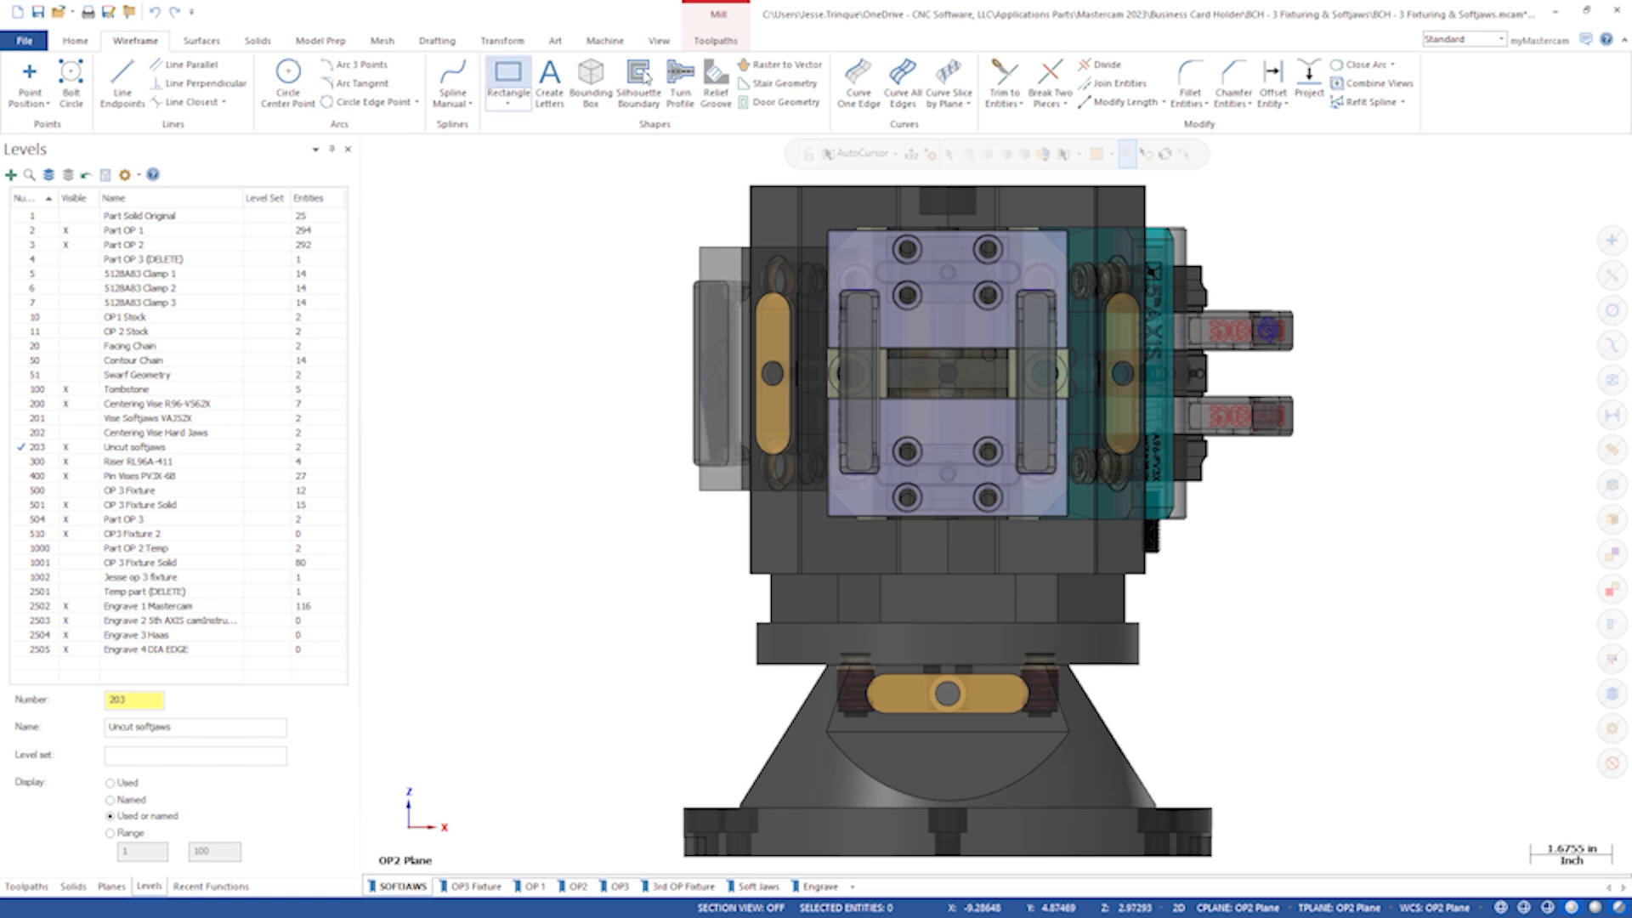
{"action": "left_click", "coordinate": [857, 84]}
{"action": "scroll", "coordinate": [1040, 314], "scroll_direction": "up", "scroll_amount": 1}
{"action": "scroll", "coordinate": [1040, 316], "scroll_direction": "up", "scroll_amount": 2}
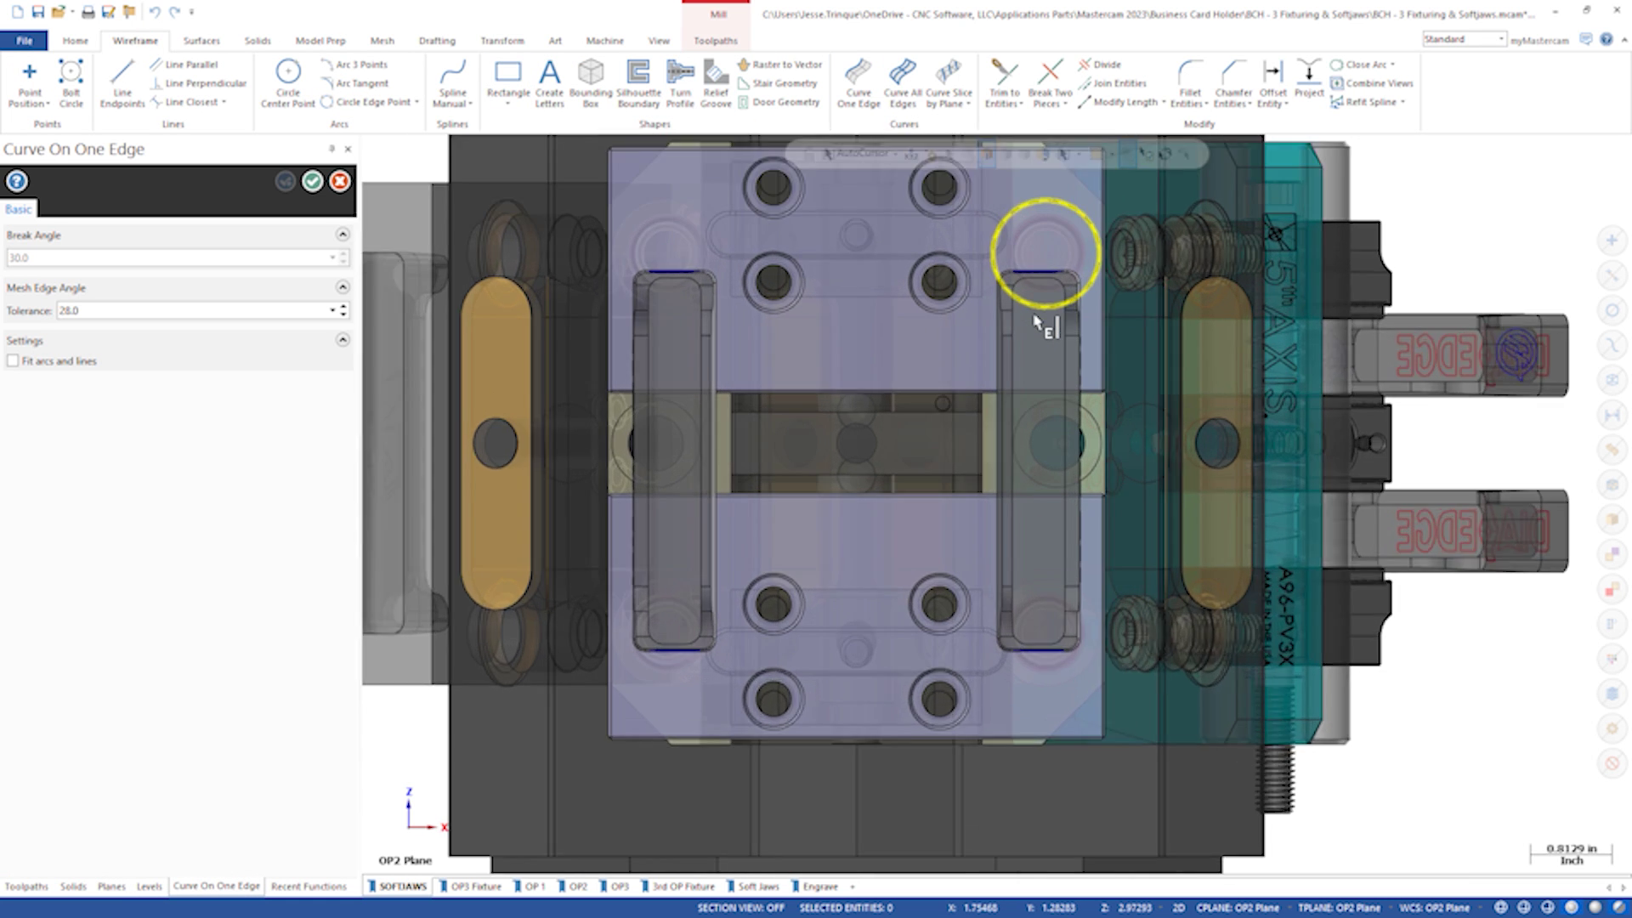
{"action": "scroll", "coordinate": [1039, 315], "scroll_direction": "up", "scroll_amount": 2}
{"action": "scroll", "coordinate": [1009, 255], "scroll_direction": "up", "scroll_amount": 1}
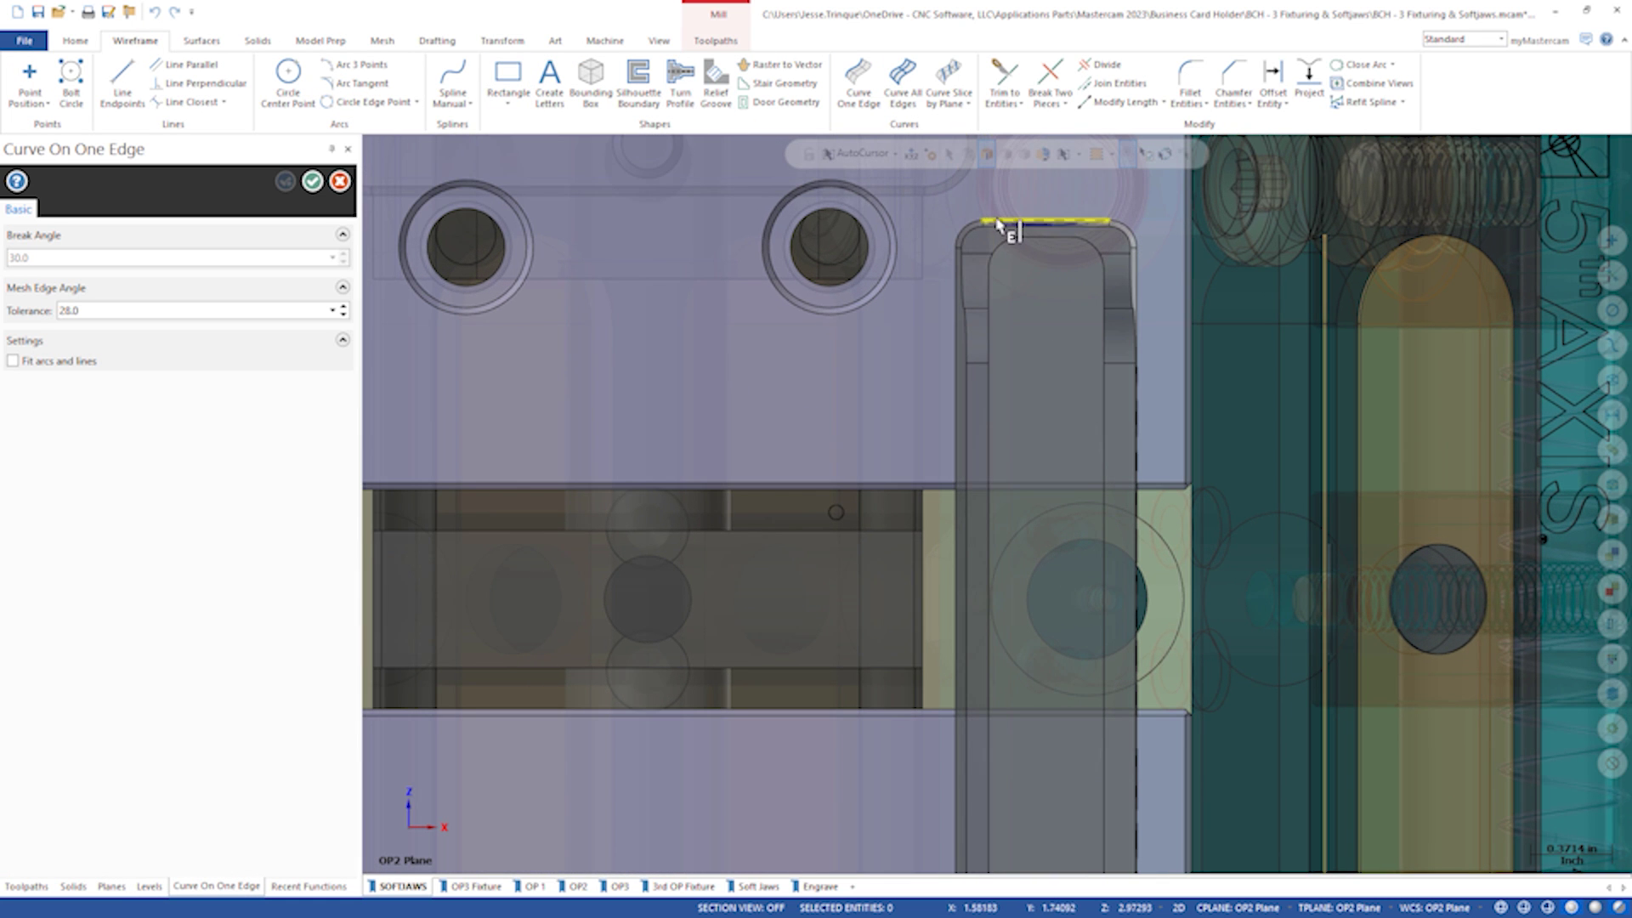
{"action": "left_click", "coordinate": [1000, 227]}
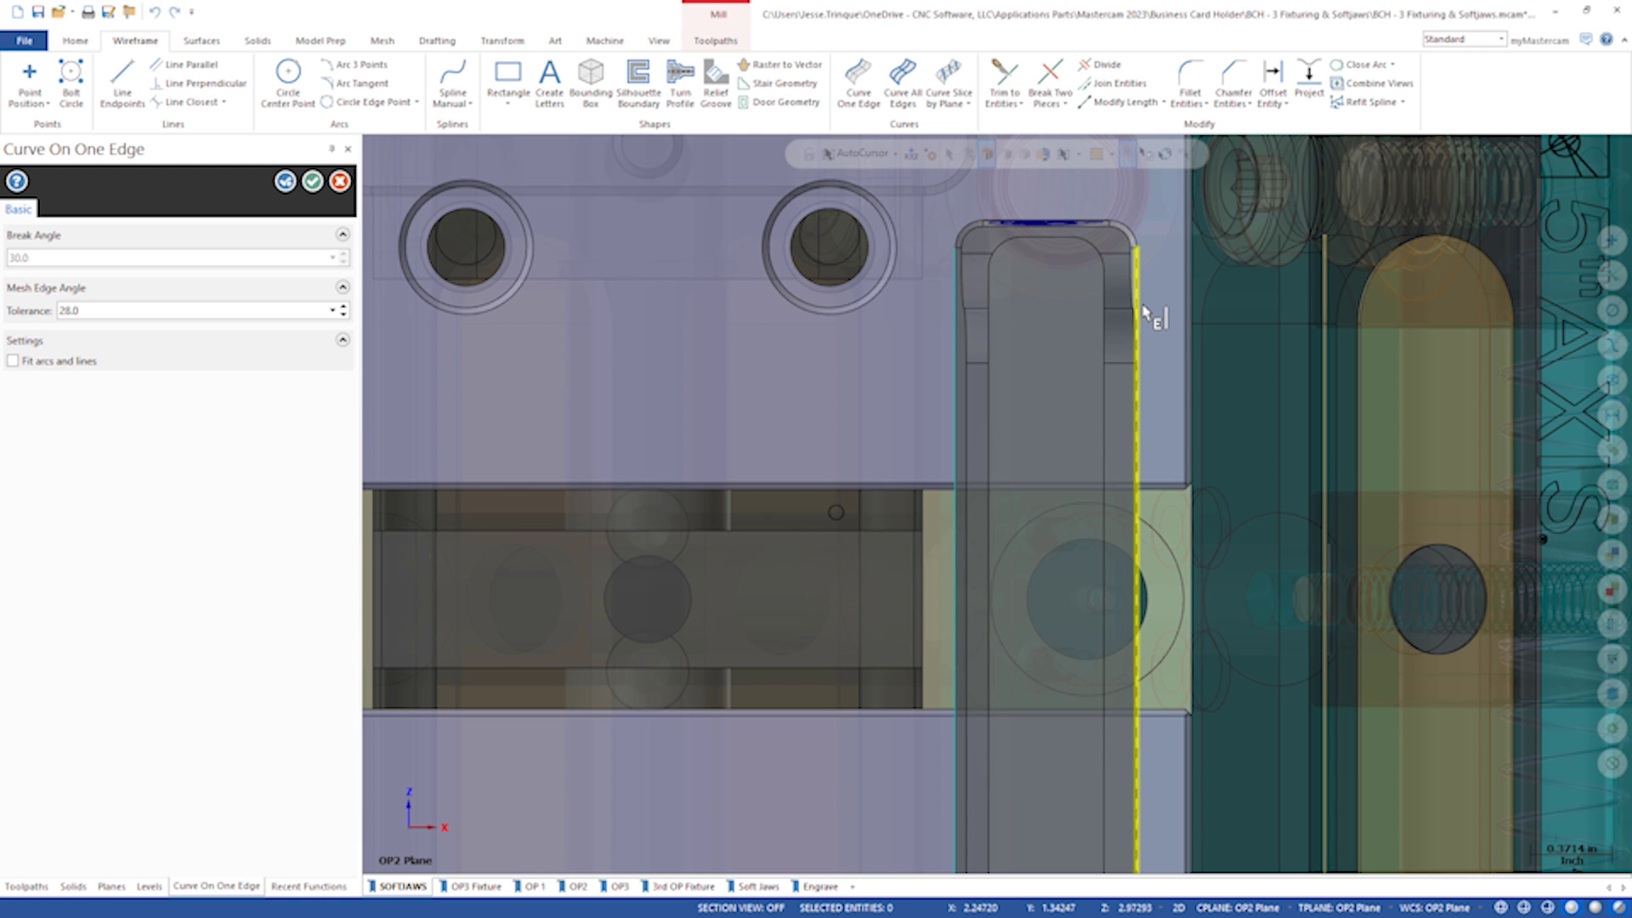
{"action": "scroll", "coordinate": [1135, 319], "scroll_direction": "down", "scroll_amount": 5}
{"action": "scroll", "coordinate": [1091, 587], "scroll_direction": "up", "scroll_amount": 2}
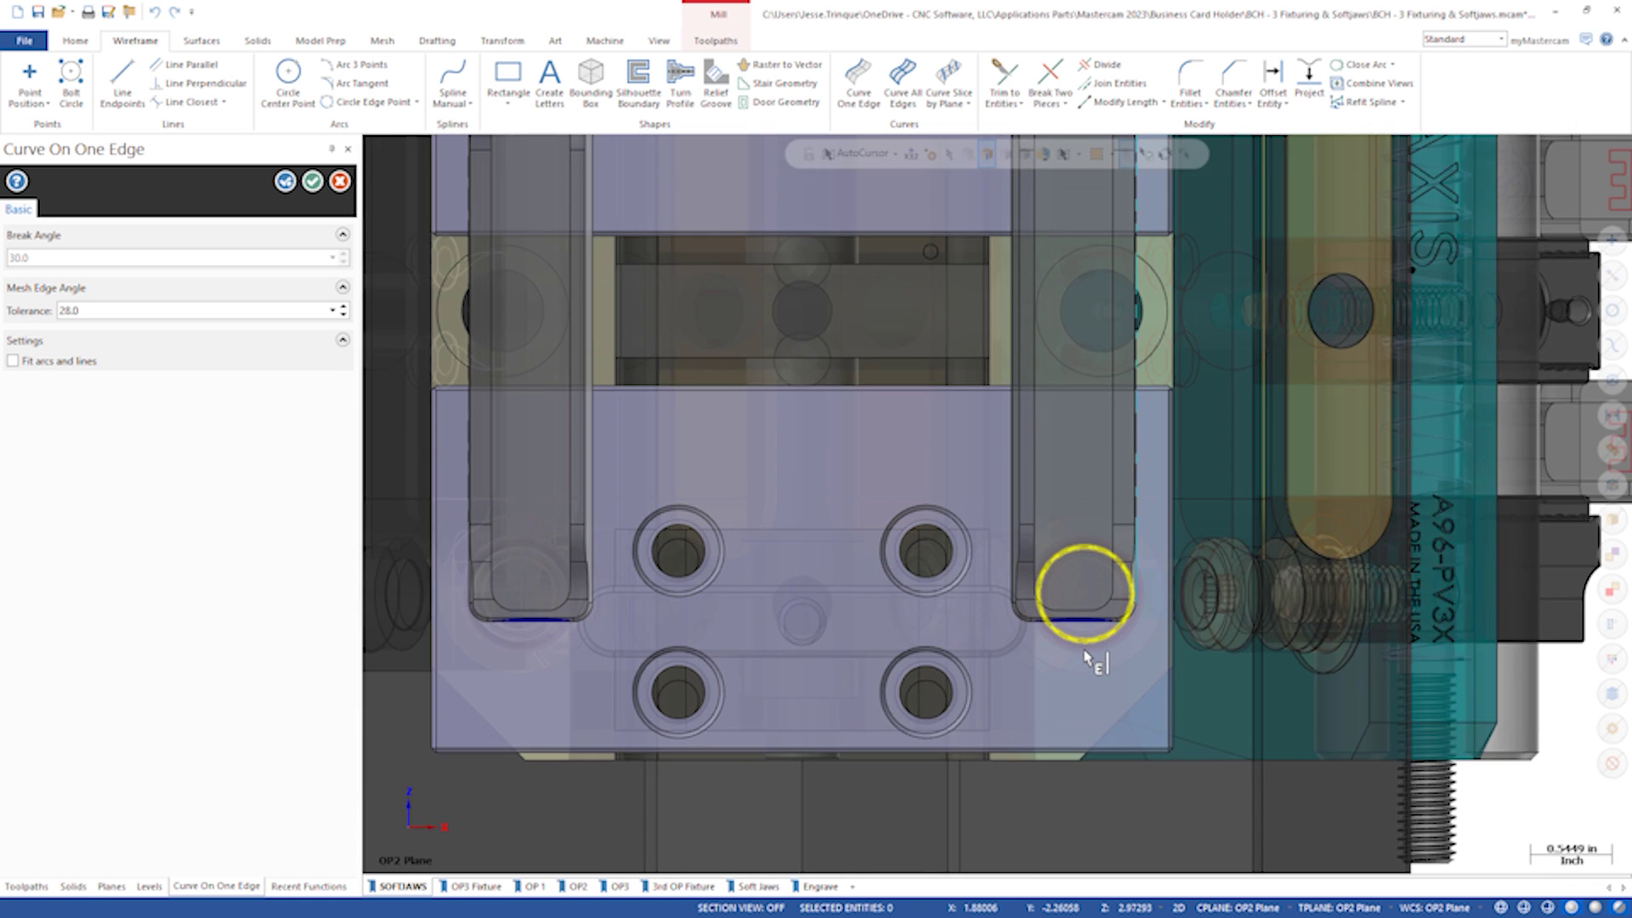
{"action": "scroll", "coordinate": [1091, 588], "scroll_direction": "up", "scroll_amount": 2}
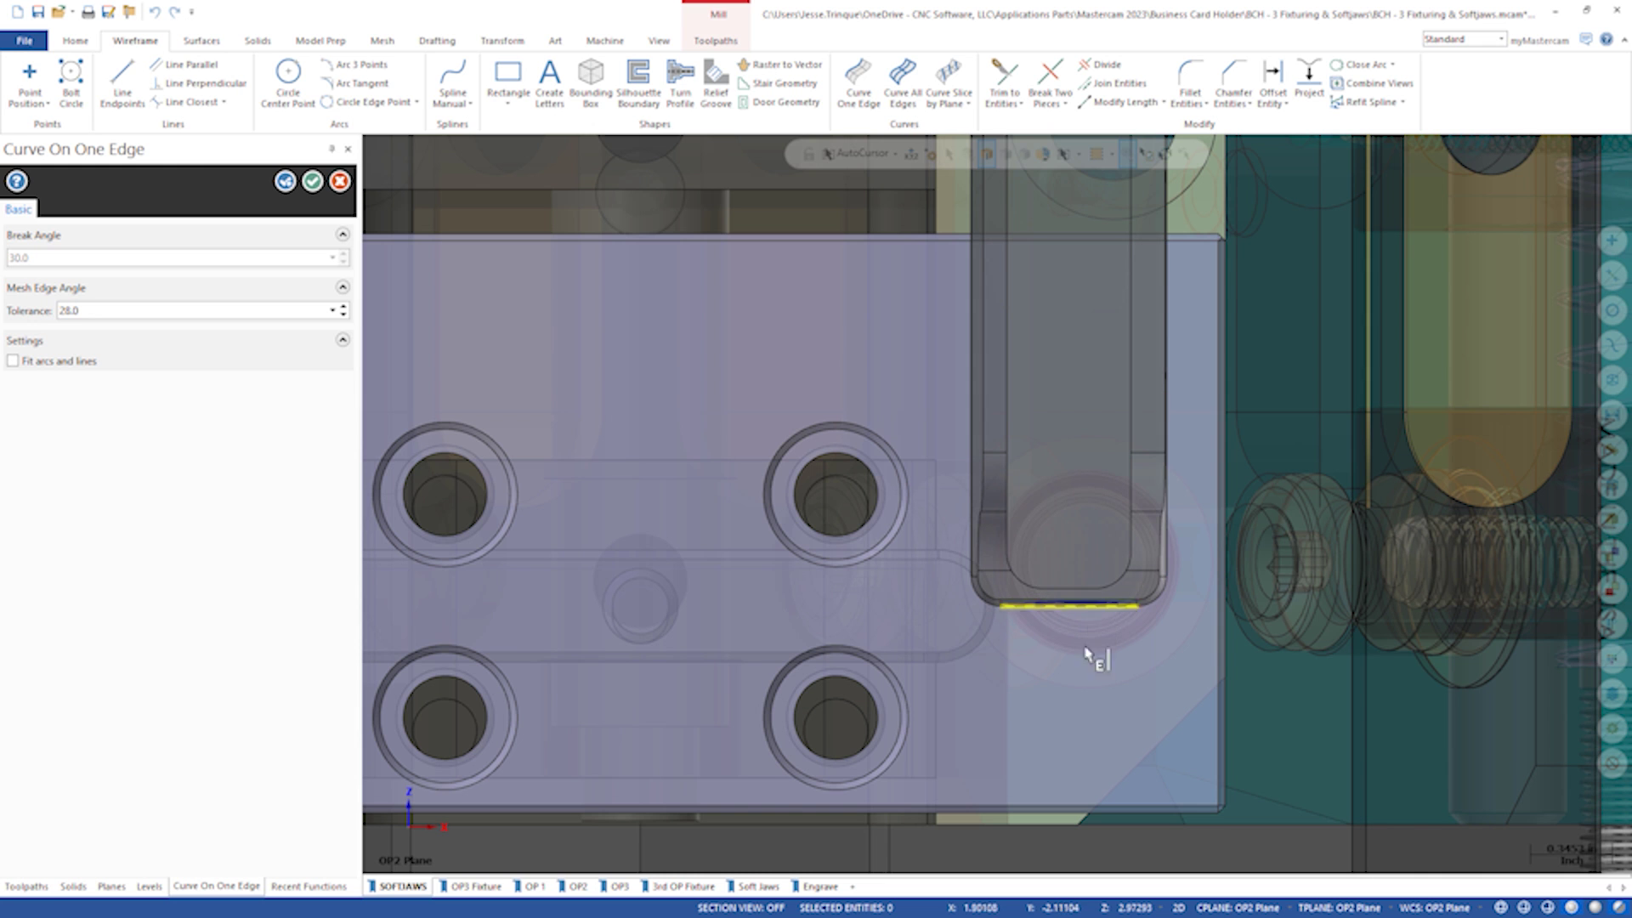
{"action": "left_click", "coordinate": [312, 183]}
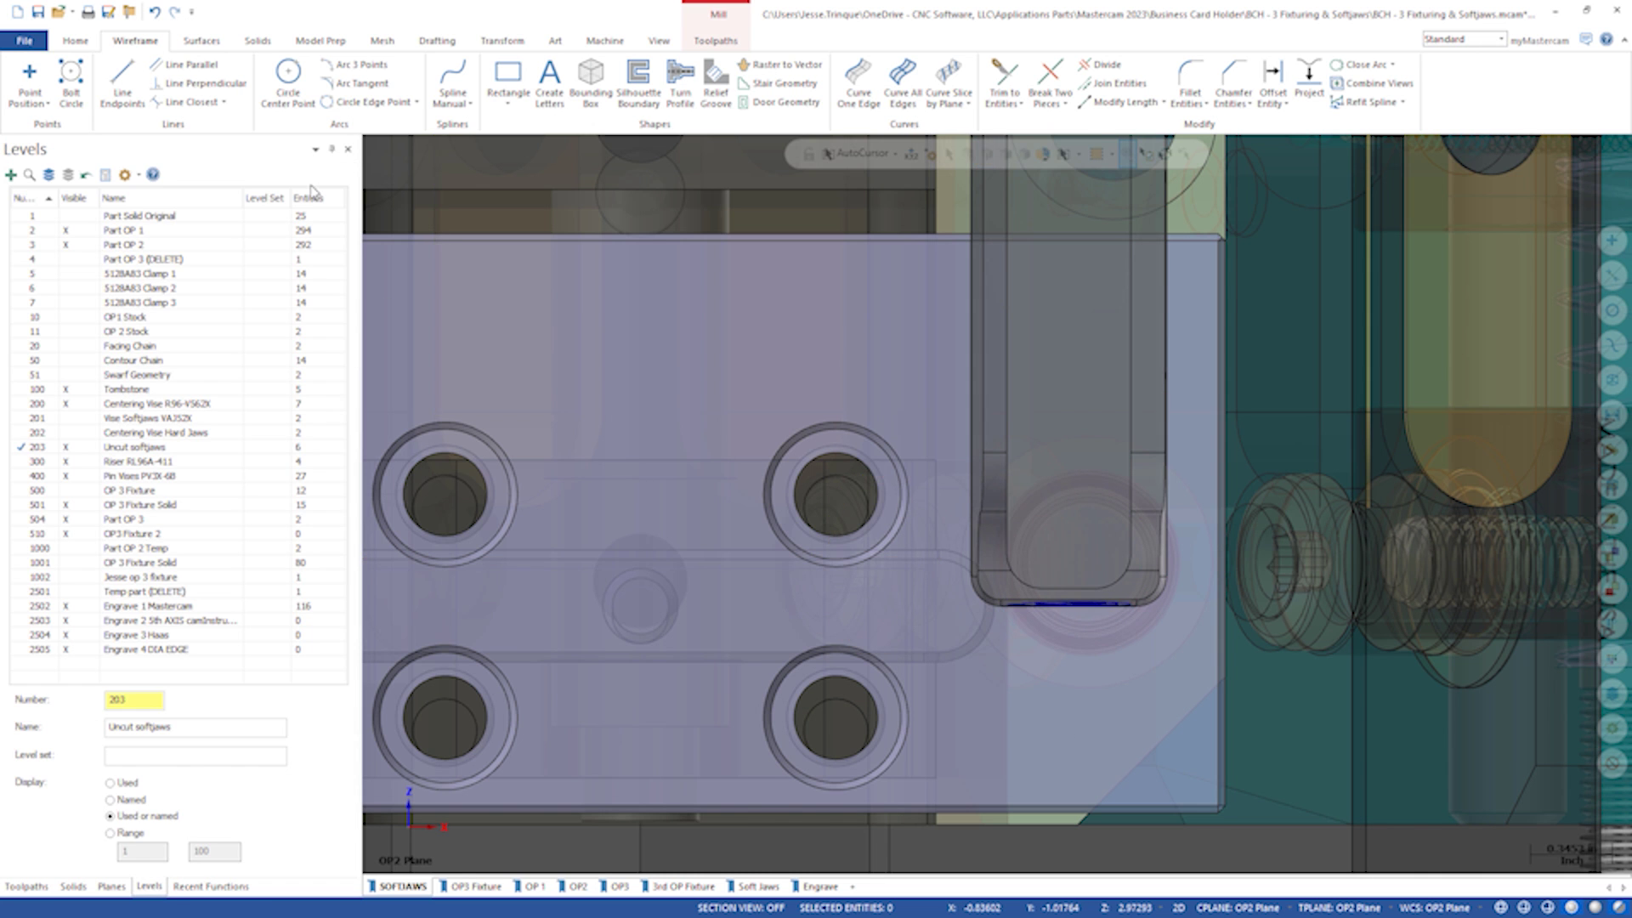
{"action": "scroll", "coordinate": [914, 551], "scroll_direction": "down", "scroll_amount": 3}
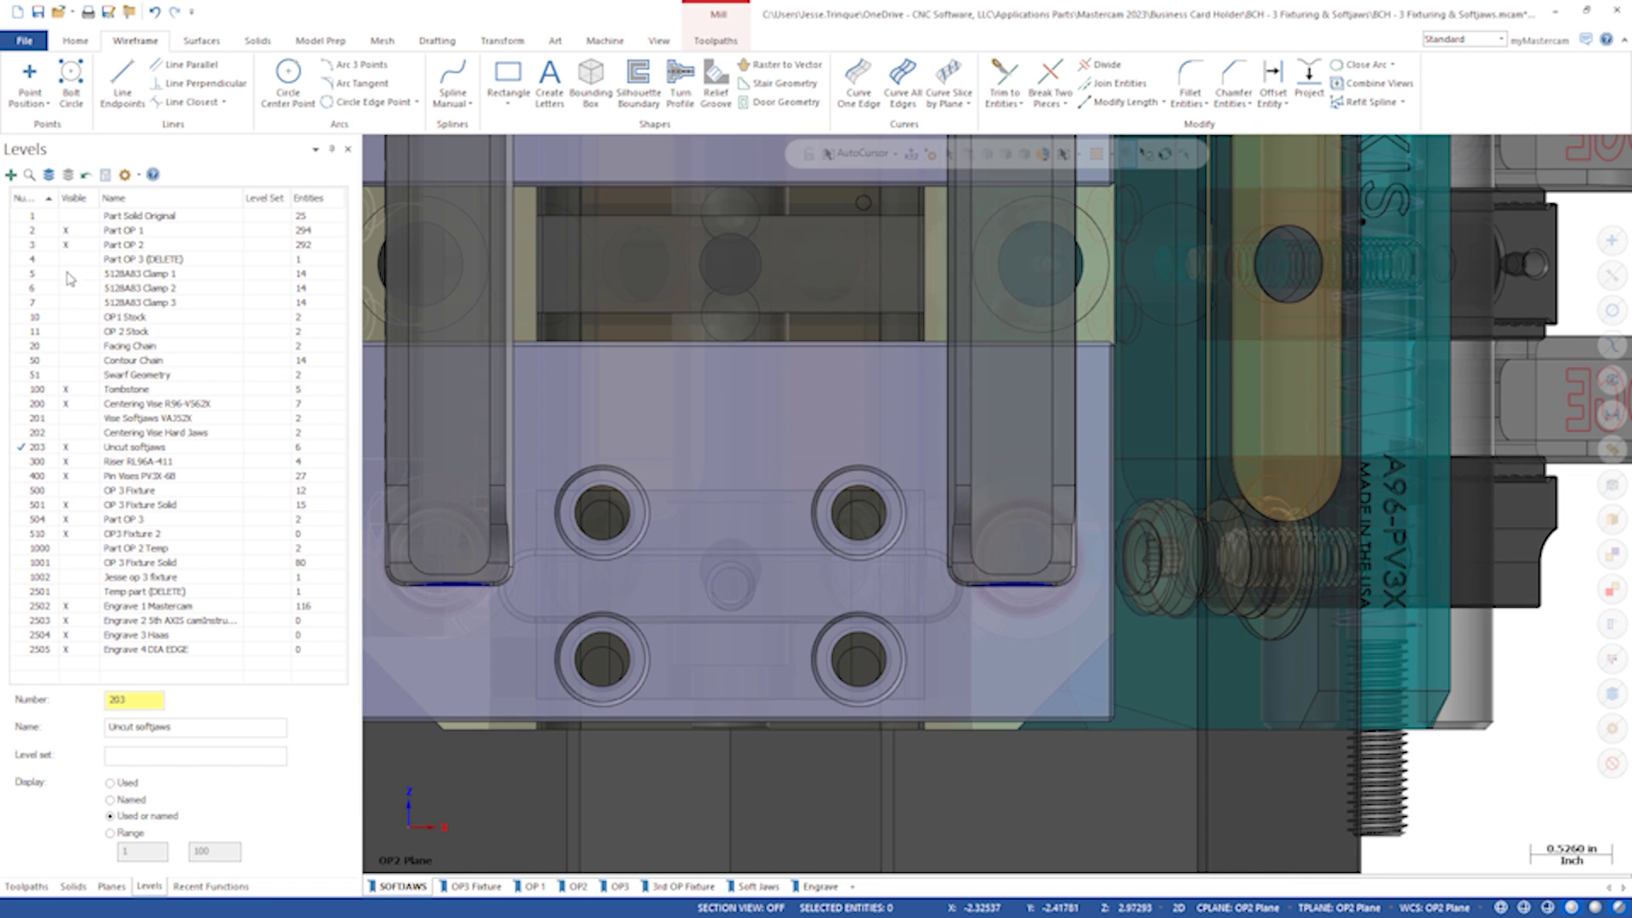
Hide the Part OP 2 level and offset the slot's vertical lines into side lines.
{"action": "left_click", "coordinate": [67, 245]}
{"action": "scroll", "coordinate": [497, 528], "scroll_direction": "down", "scroll_amount": 3}
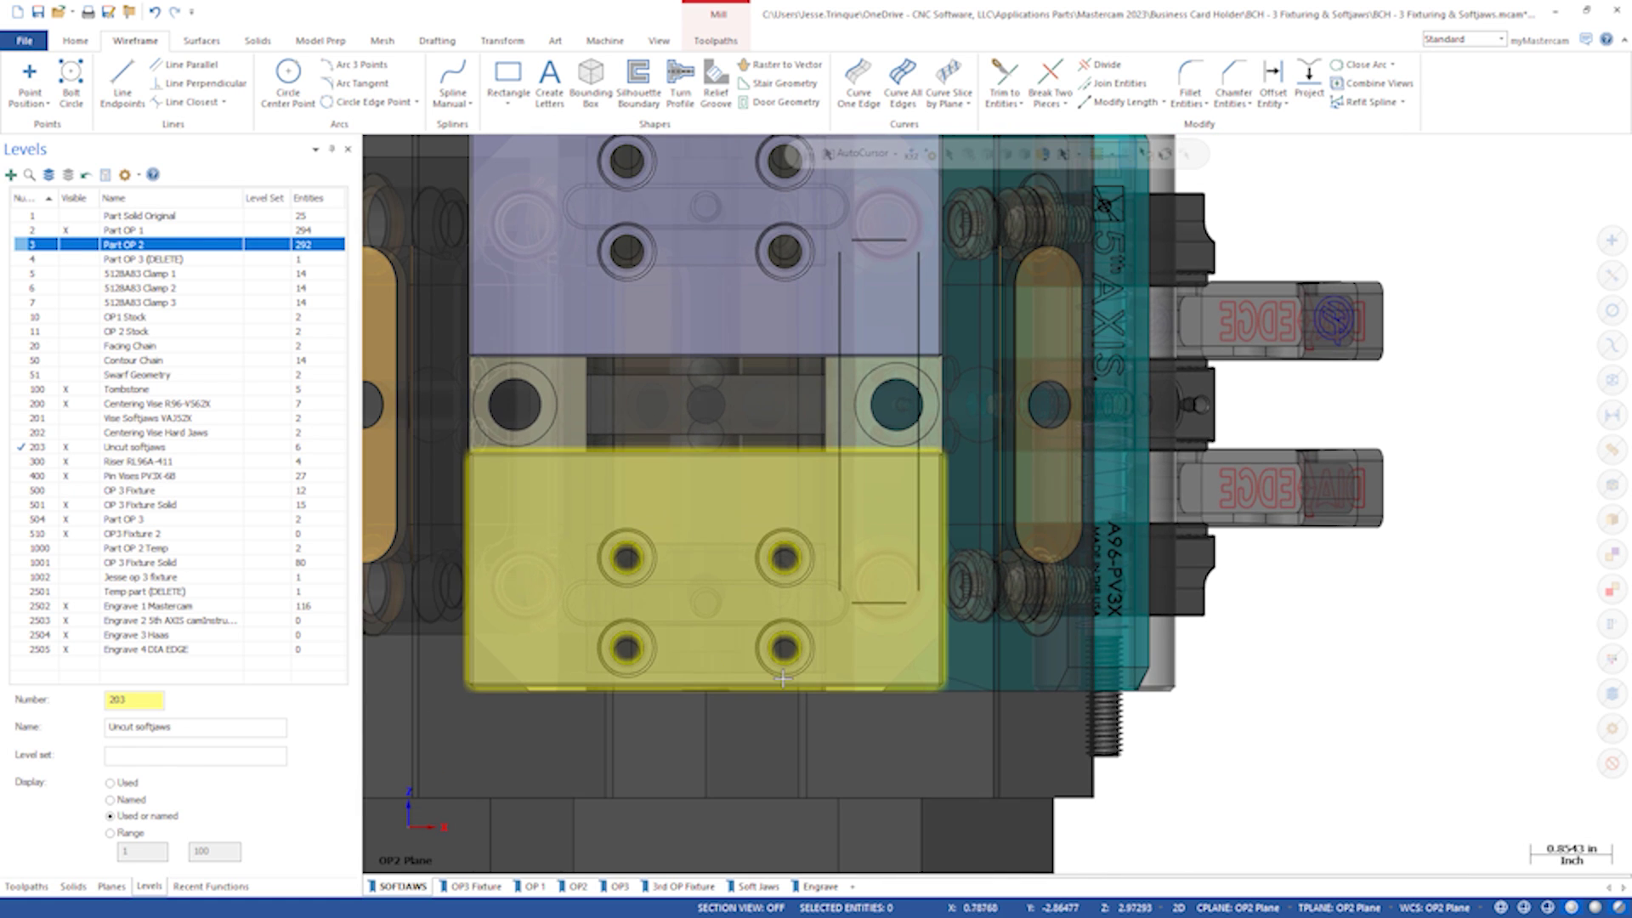
{"action": "left_click", "coordinate": [1273, 84]}
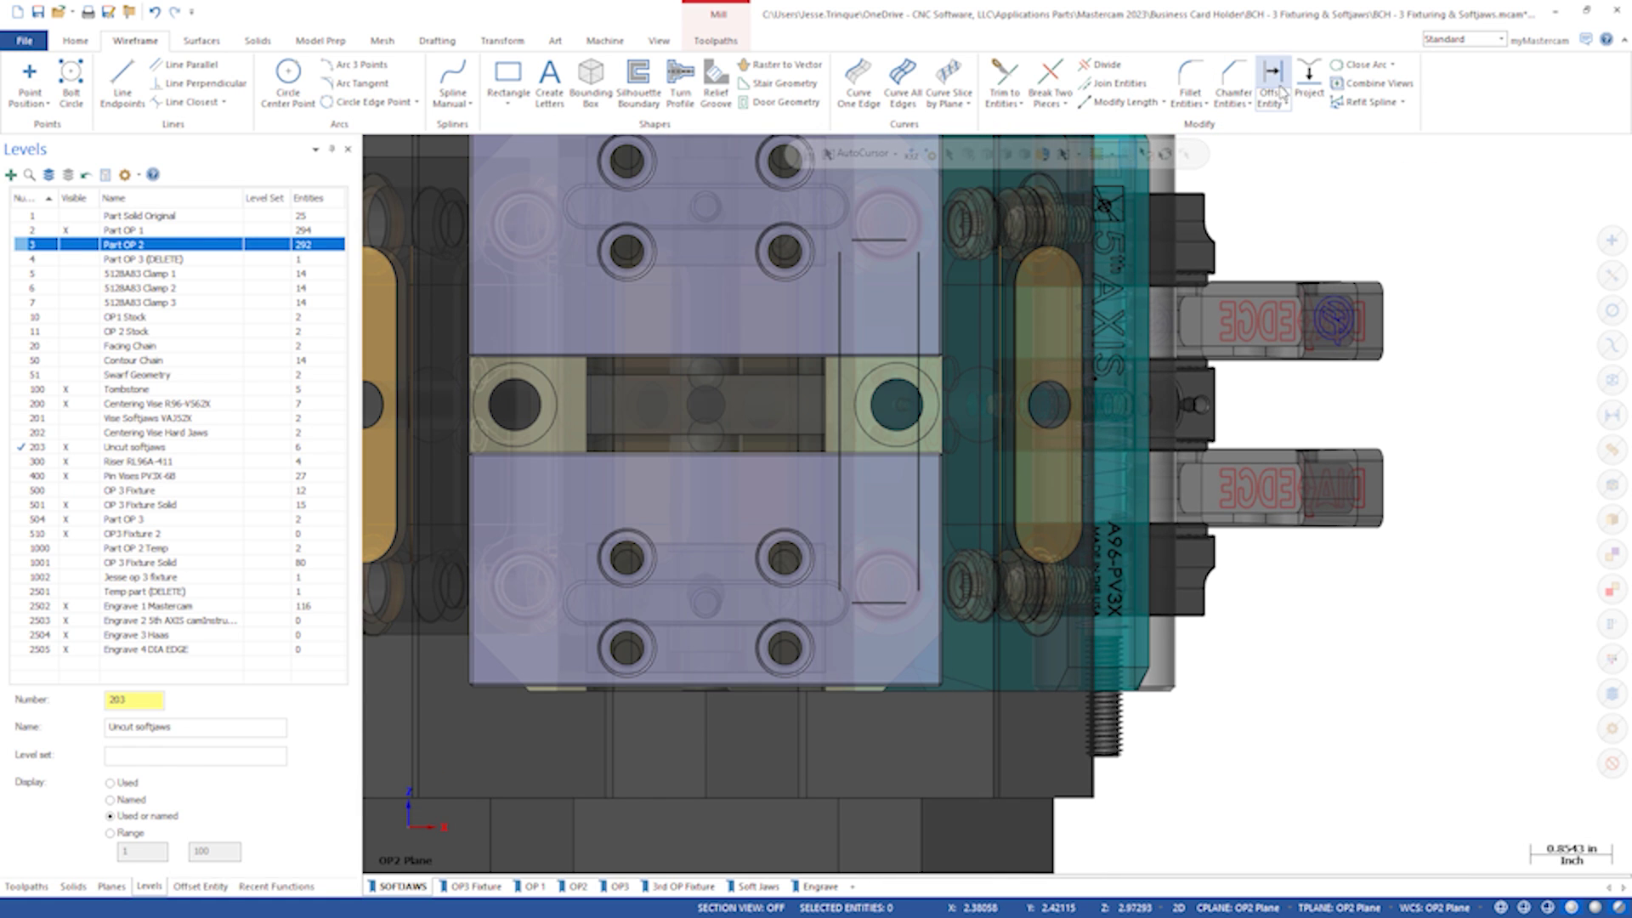
{"action": "left_click", "coordinate": [926, 314]}
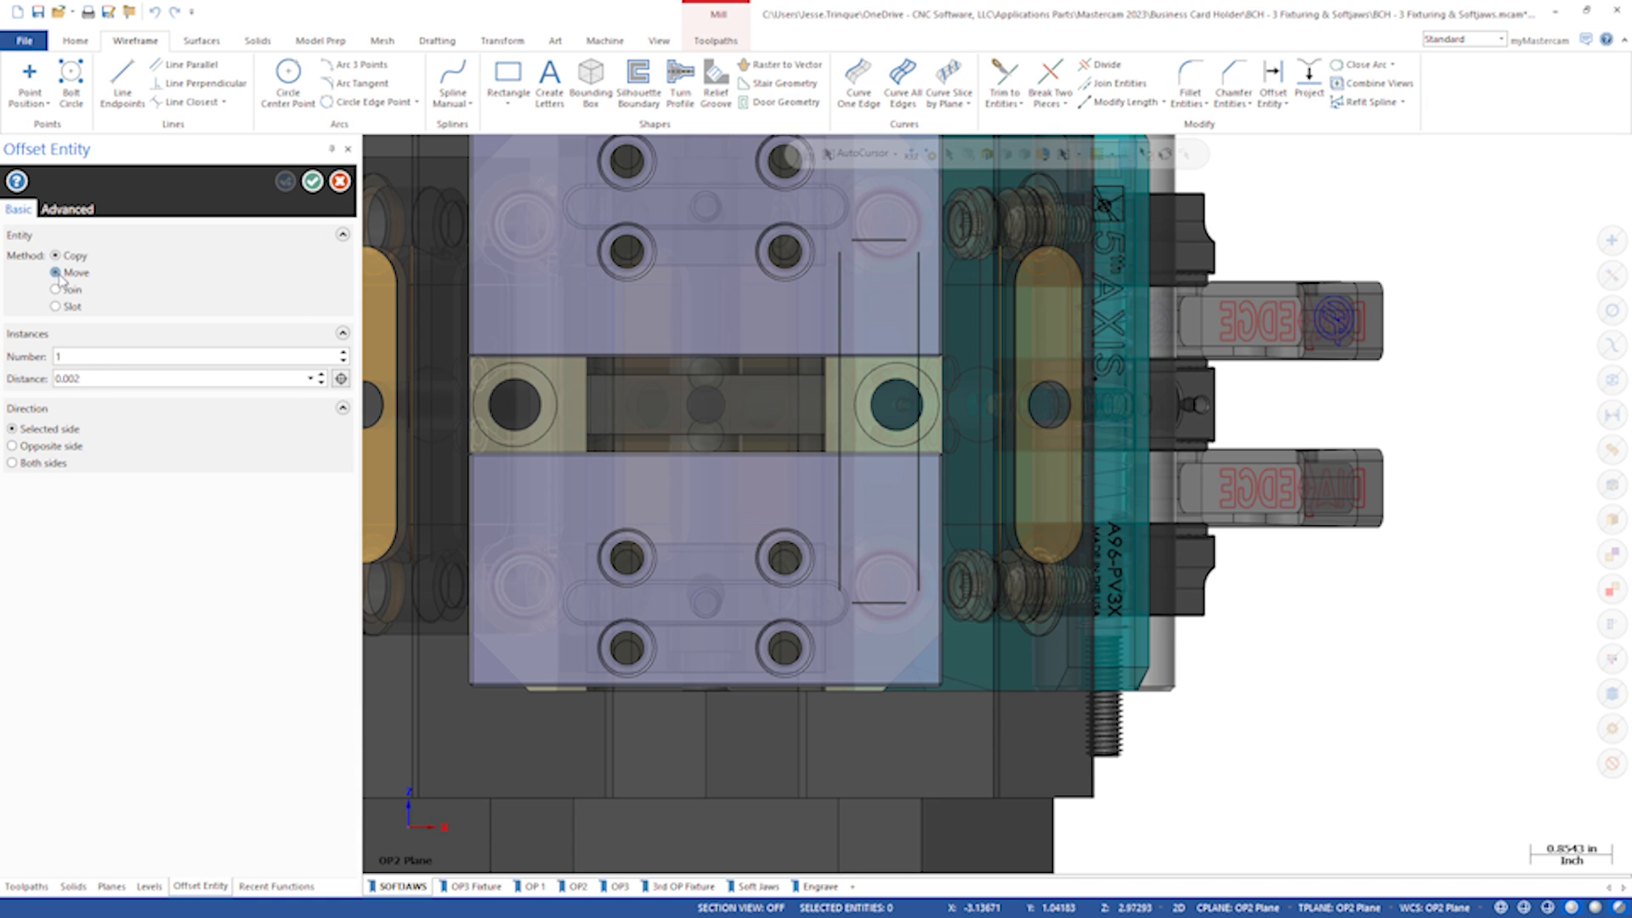
{"action": "left_click", "coordinate": [842, 312]}
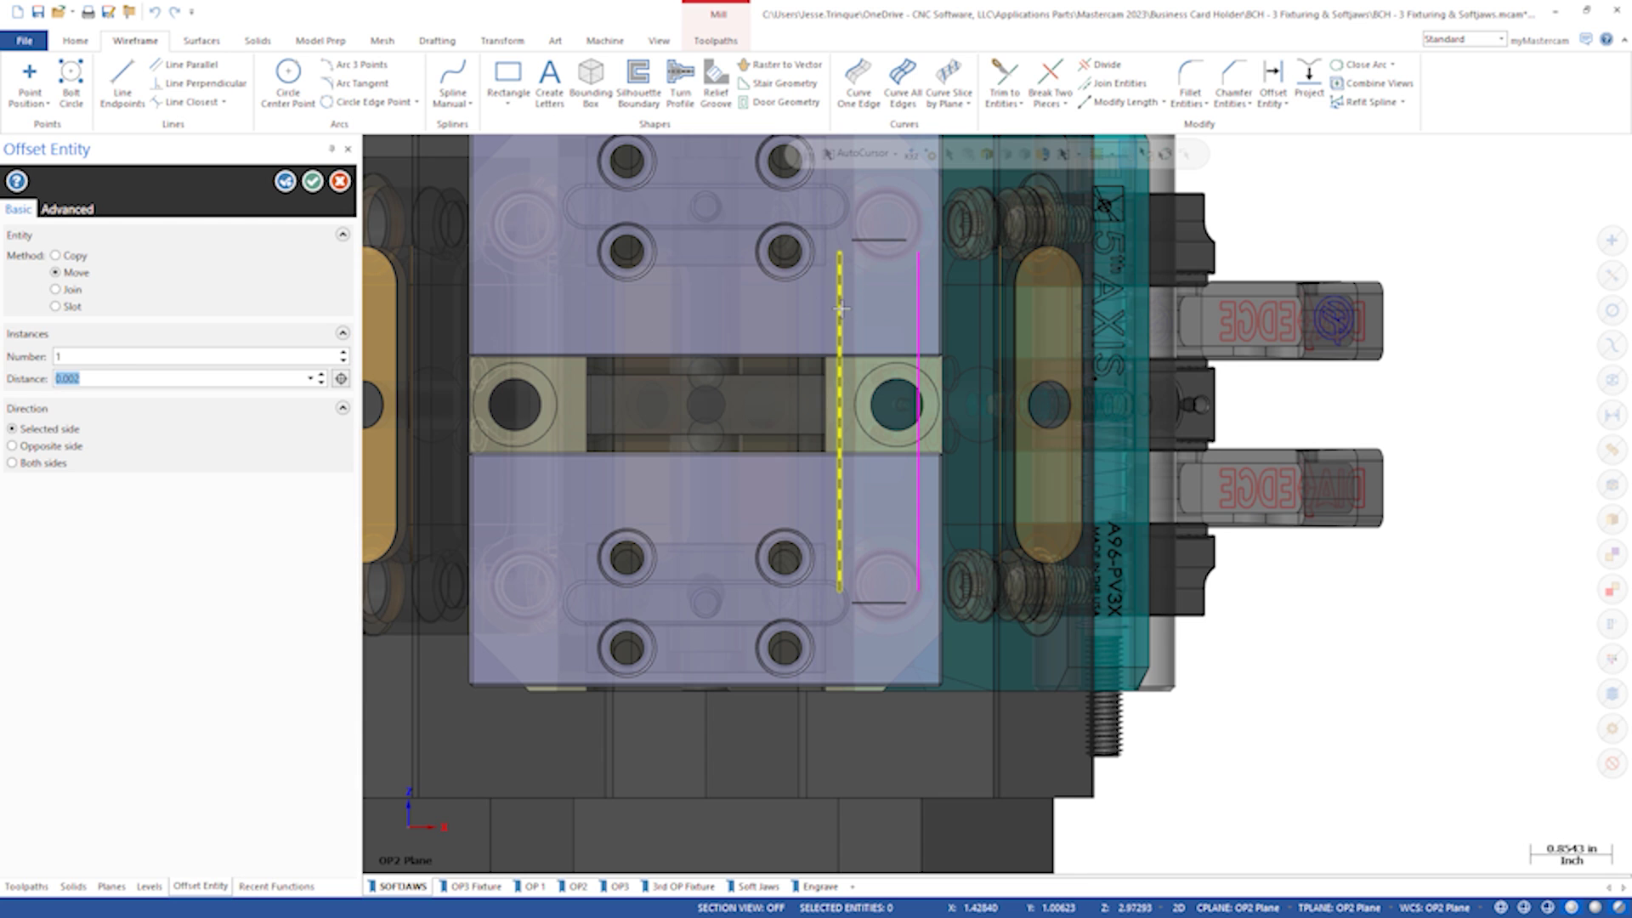
{"action": "left_click", "coordinate": [806, 313]}
{"action": "left_click", "coordinate": [315, 182]}
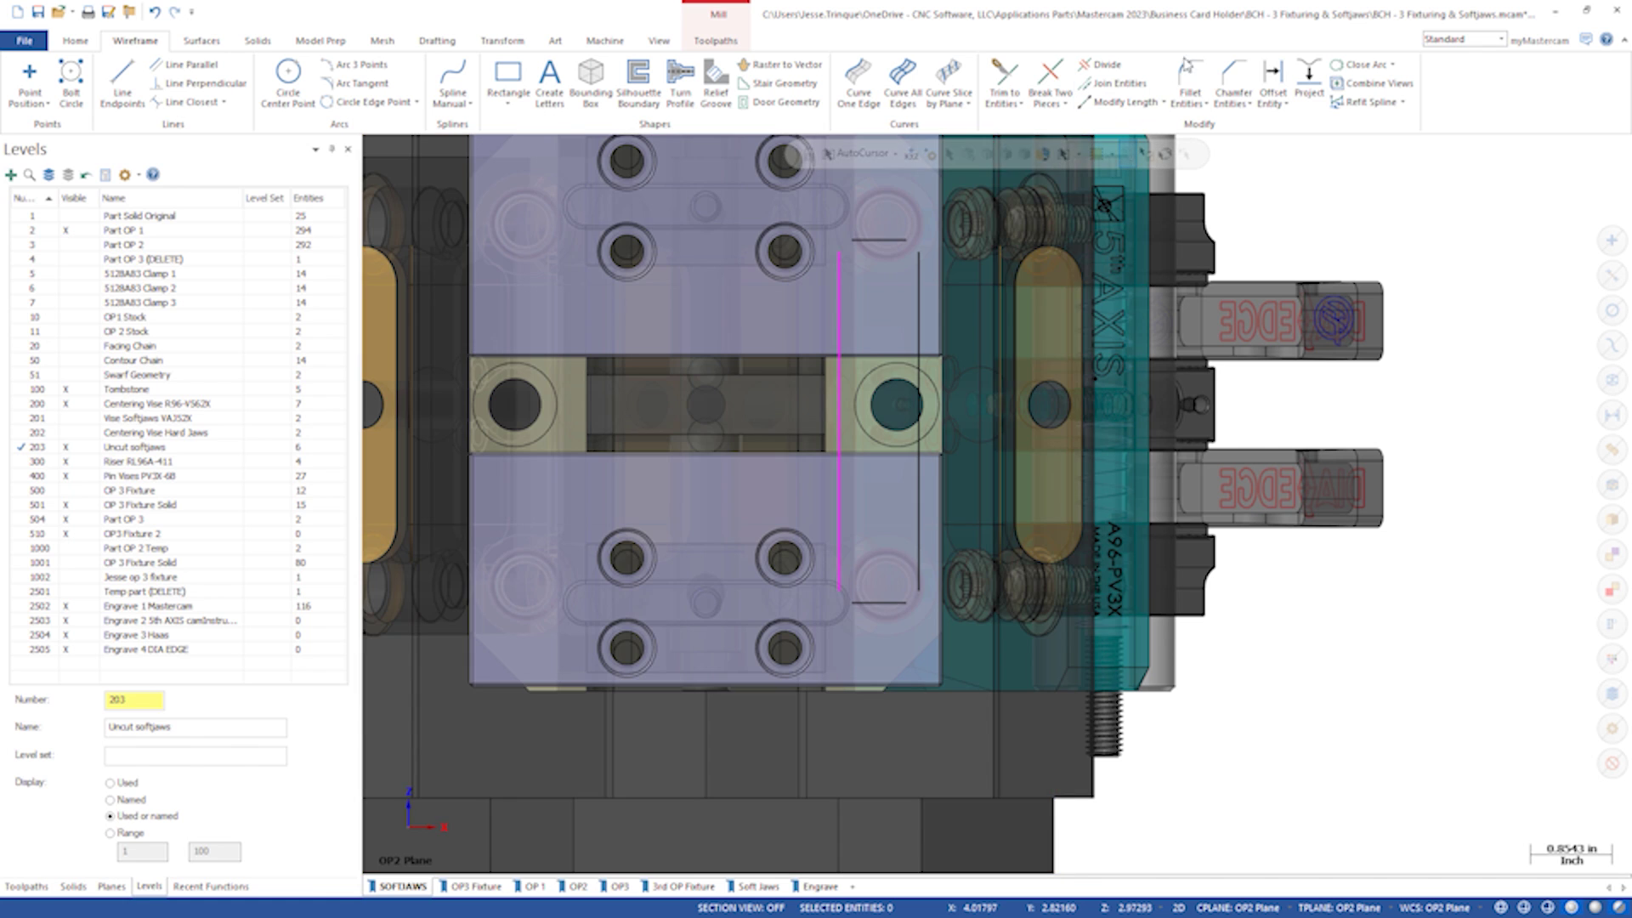
Fillet the slot outline's top-left, bottom-left and bottom-right corners at 0.125 radius.
{"action": "left_click", "coordinate": [1189, 80]}
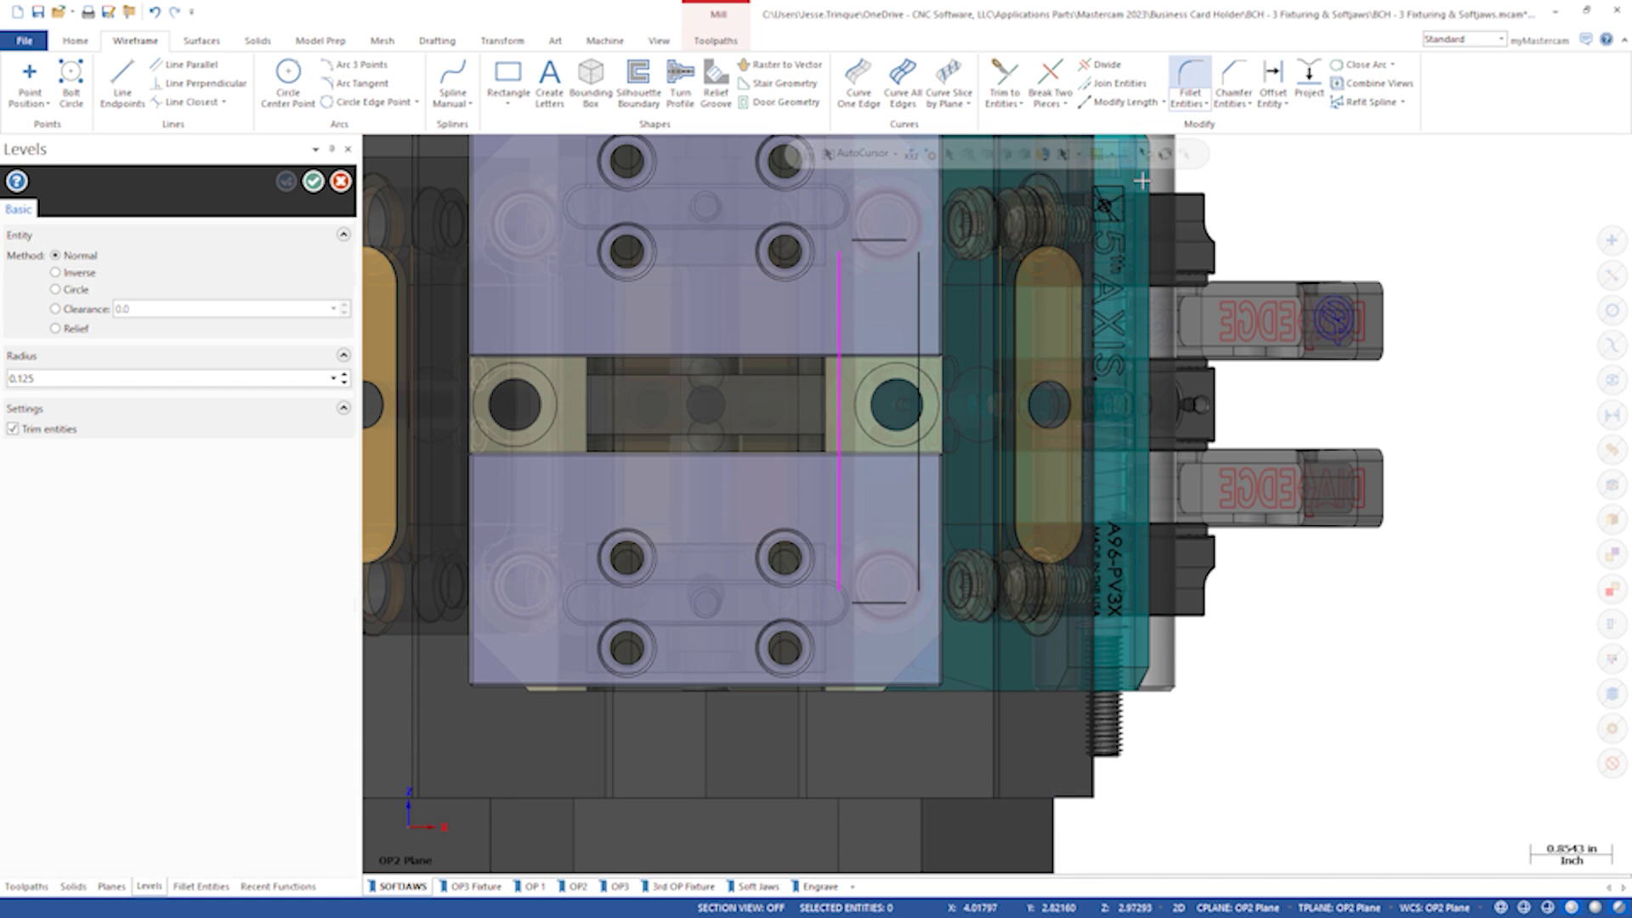
{"action": "left_click", "coordinate": [1572, 908]}
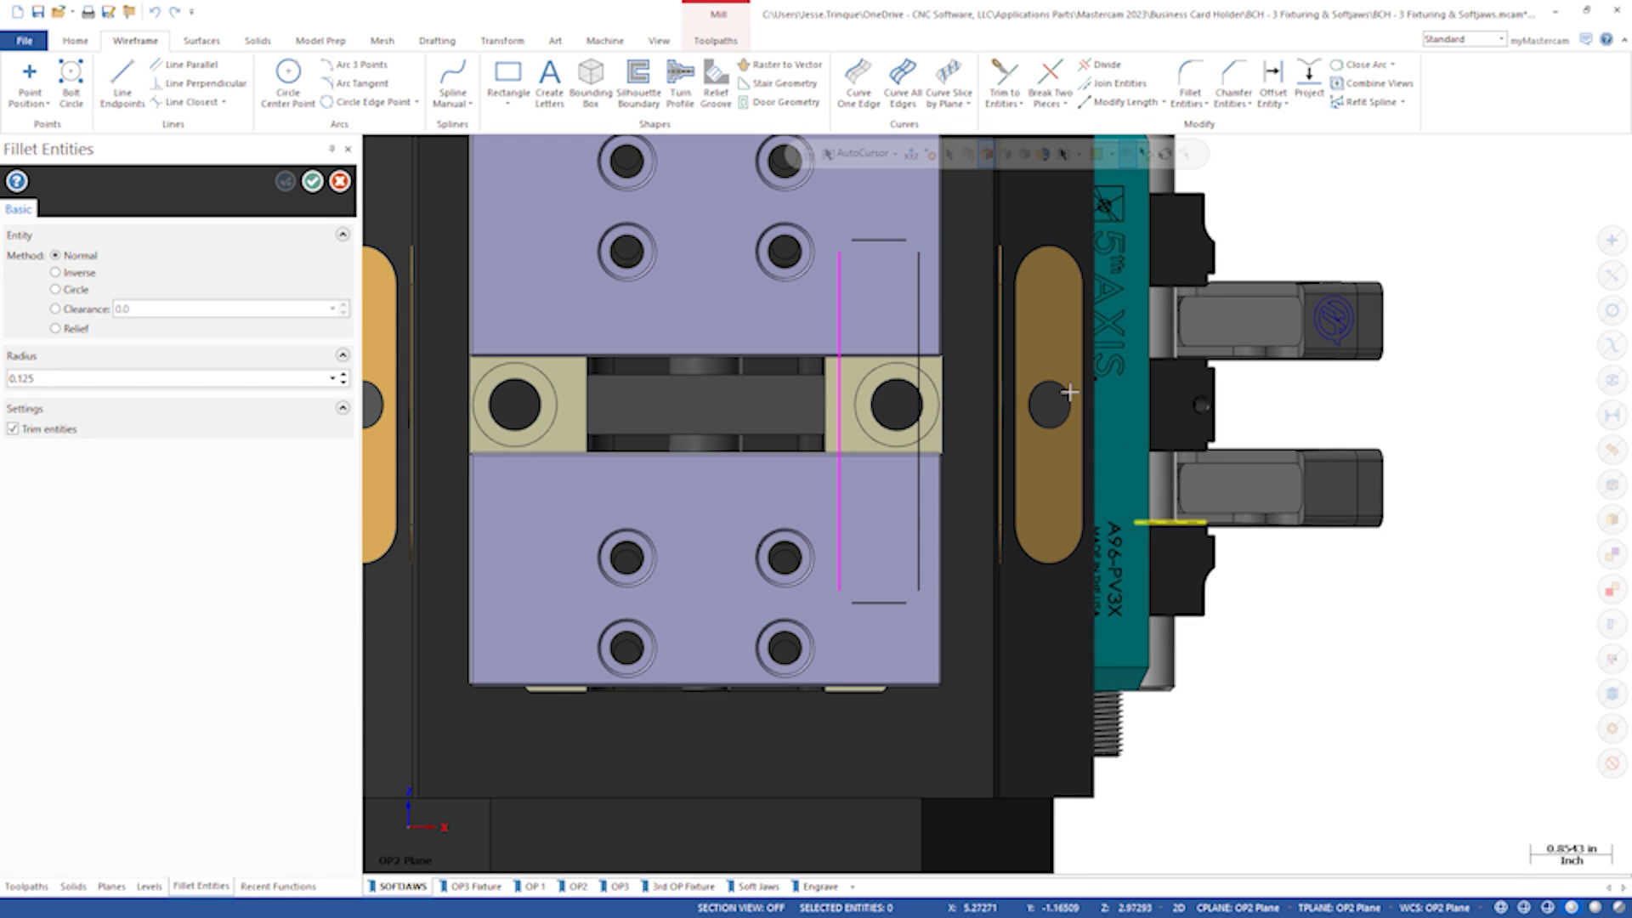
{"action": "left_click", "coordinate": [889, 241]}
{"action": "left_click", "coordinate": [839, 280]}
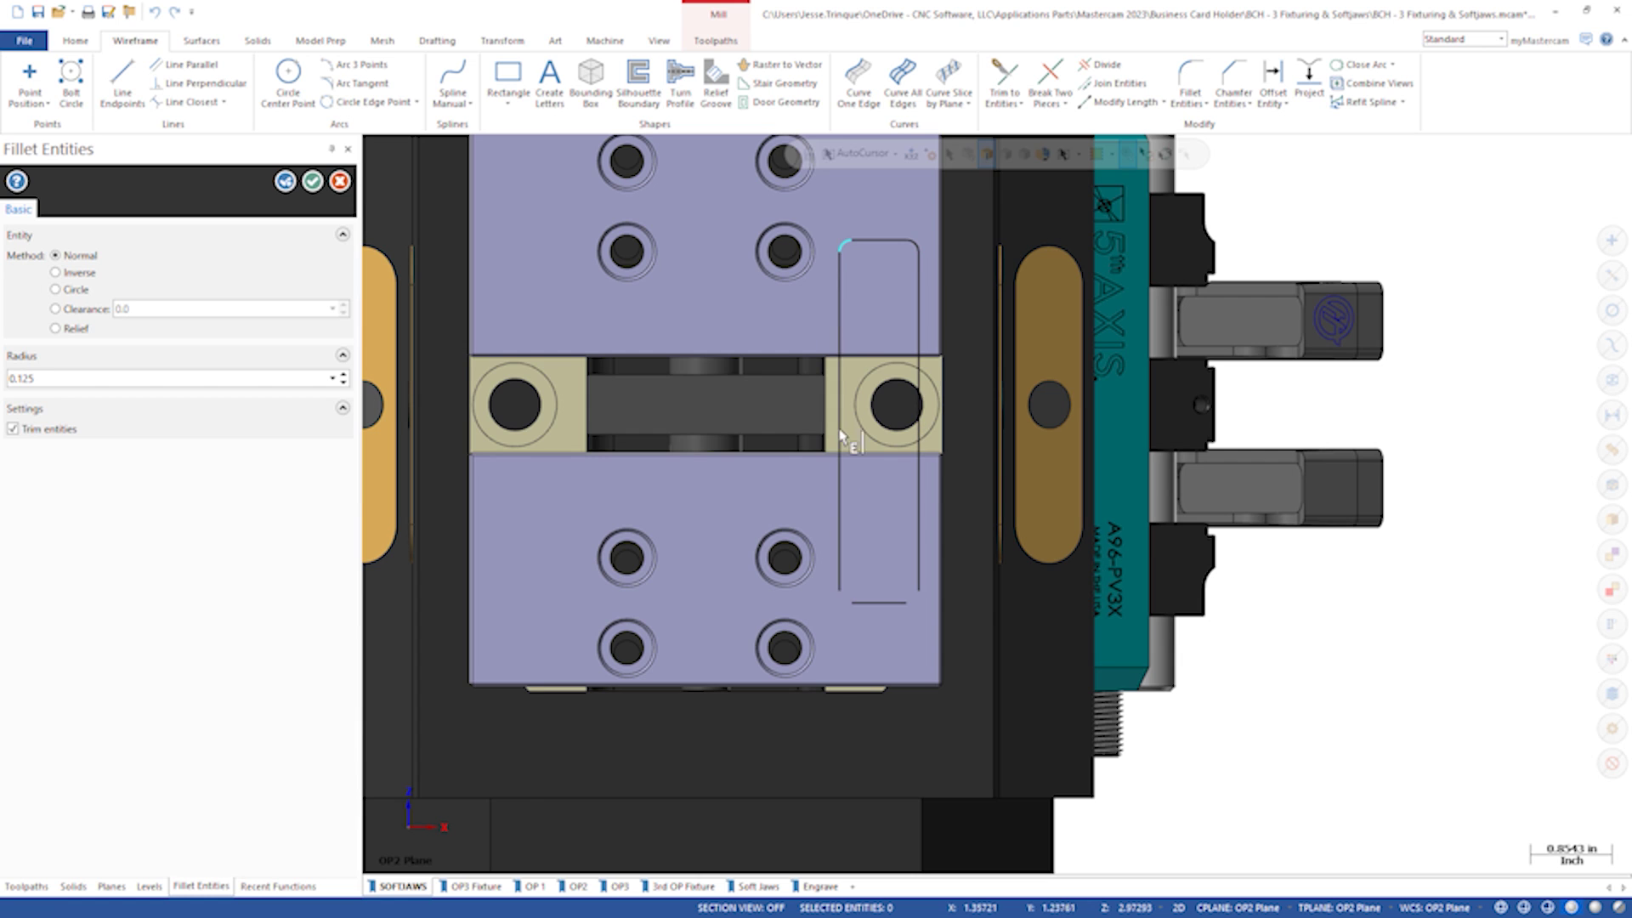
{"action": "left_click", "coordinate": [872, 604]}
{"action": "left_click", "coordinate": [921, 555]}
{"action": "left_click", "coordinate": [315, 182]}
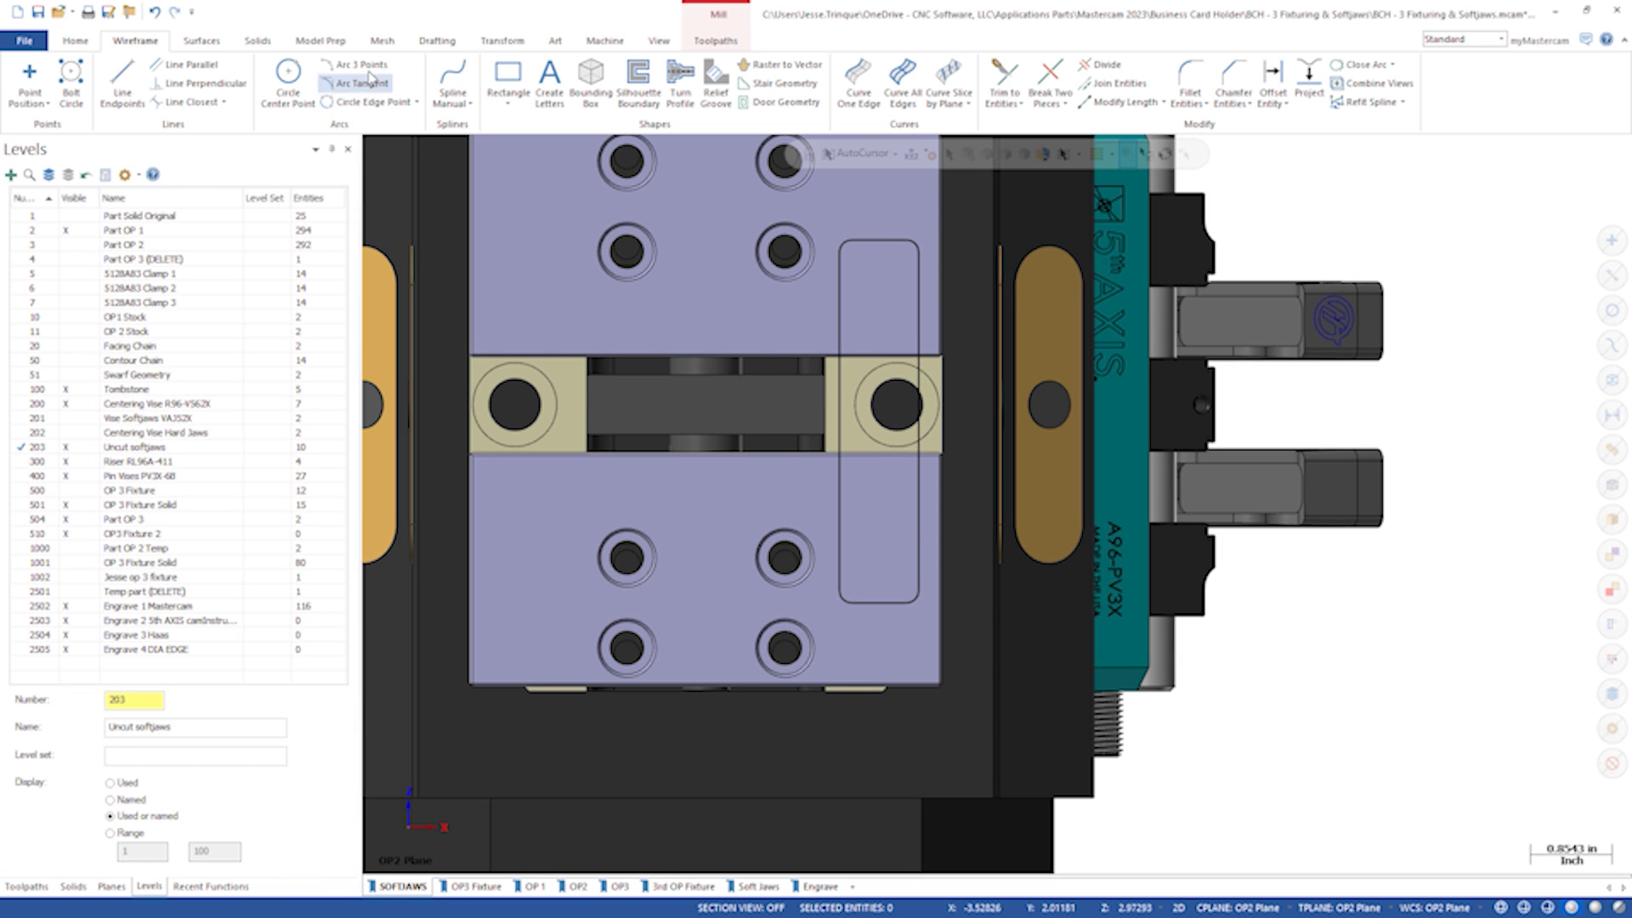
Split the upper jaw's top face with the slot outline.
{"action": "left_click", "coordinate": [323, 39]}
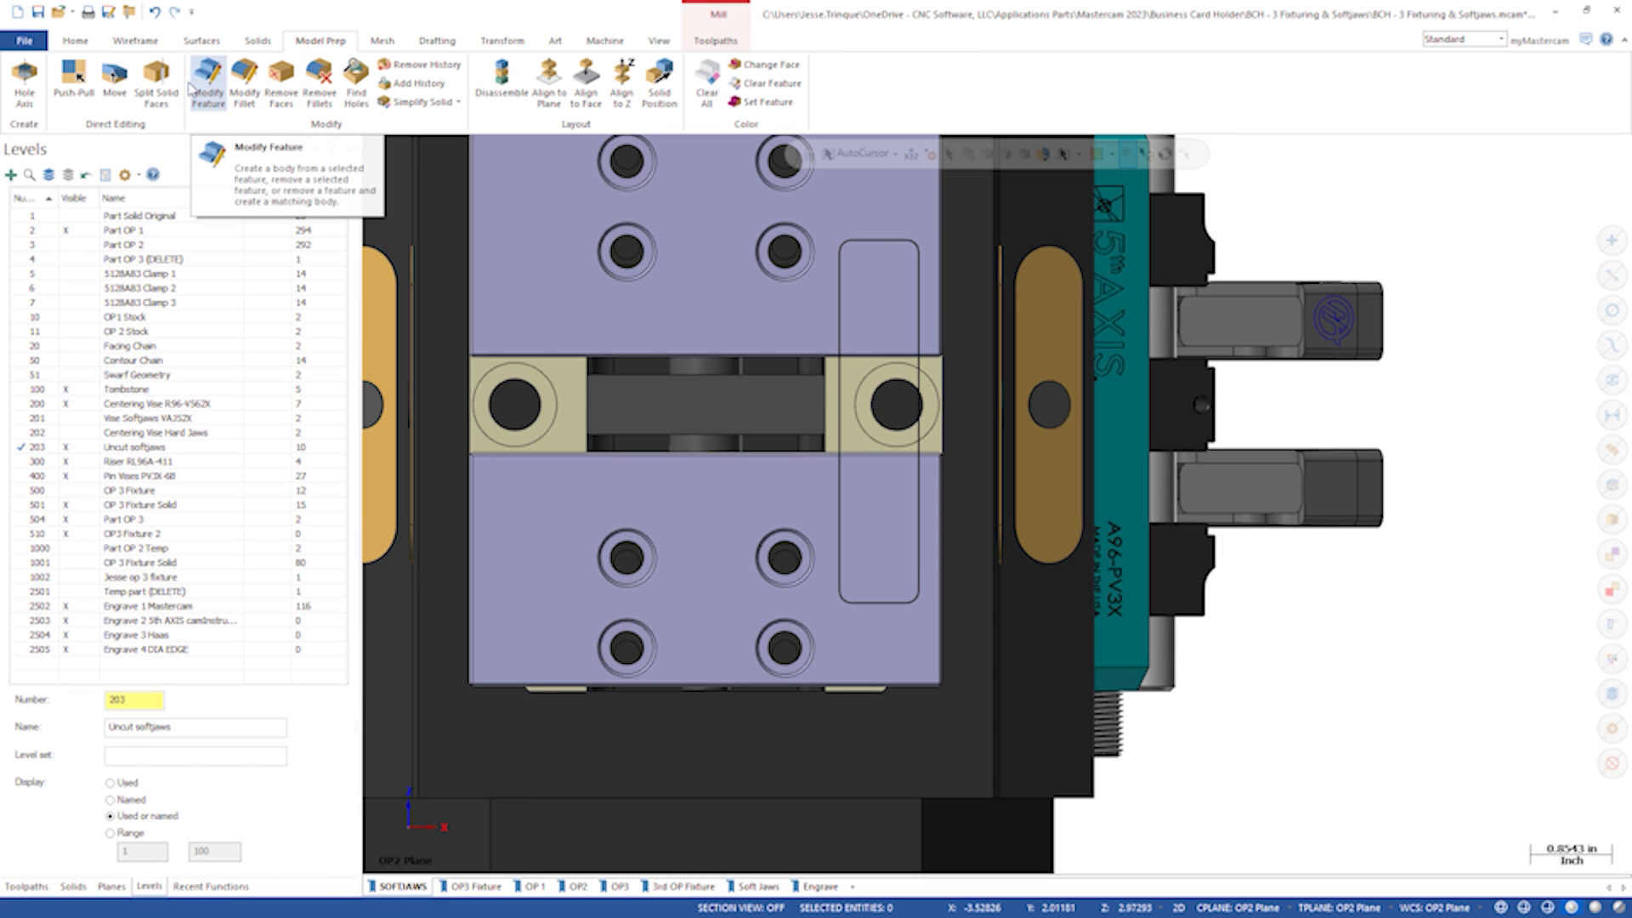
{"action": "left_click", "coordinate": [156, 80]}
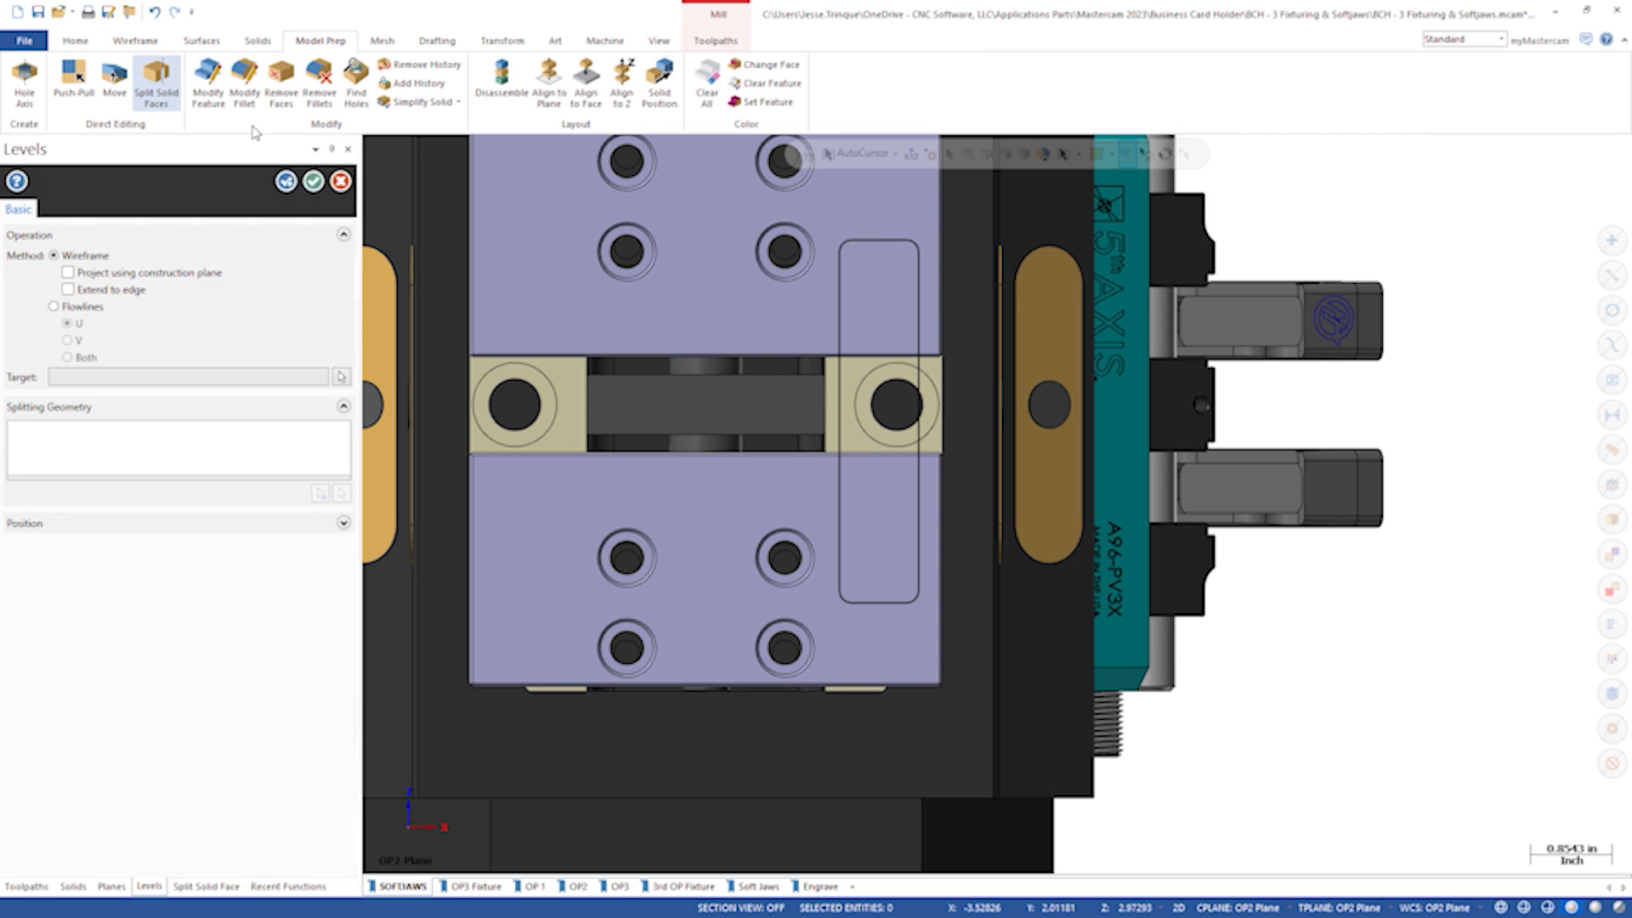
{"action": "left_click", "coordinate": [850, 291]}
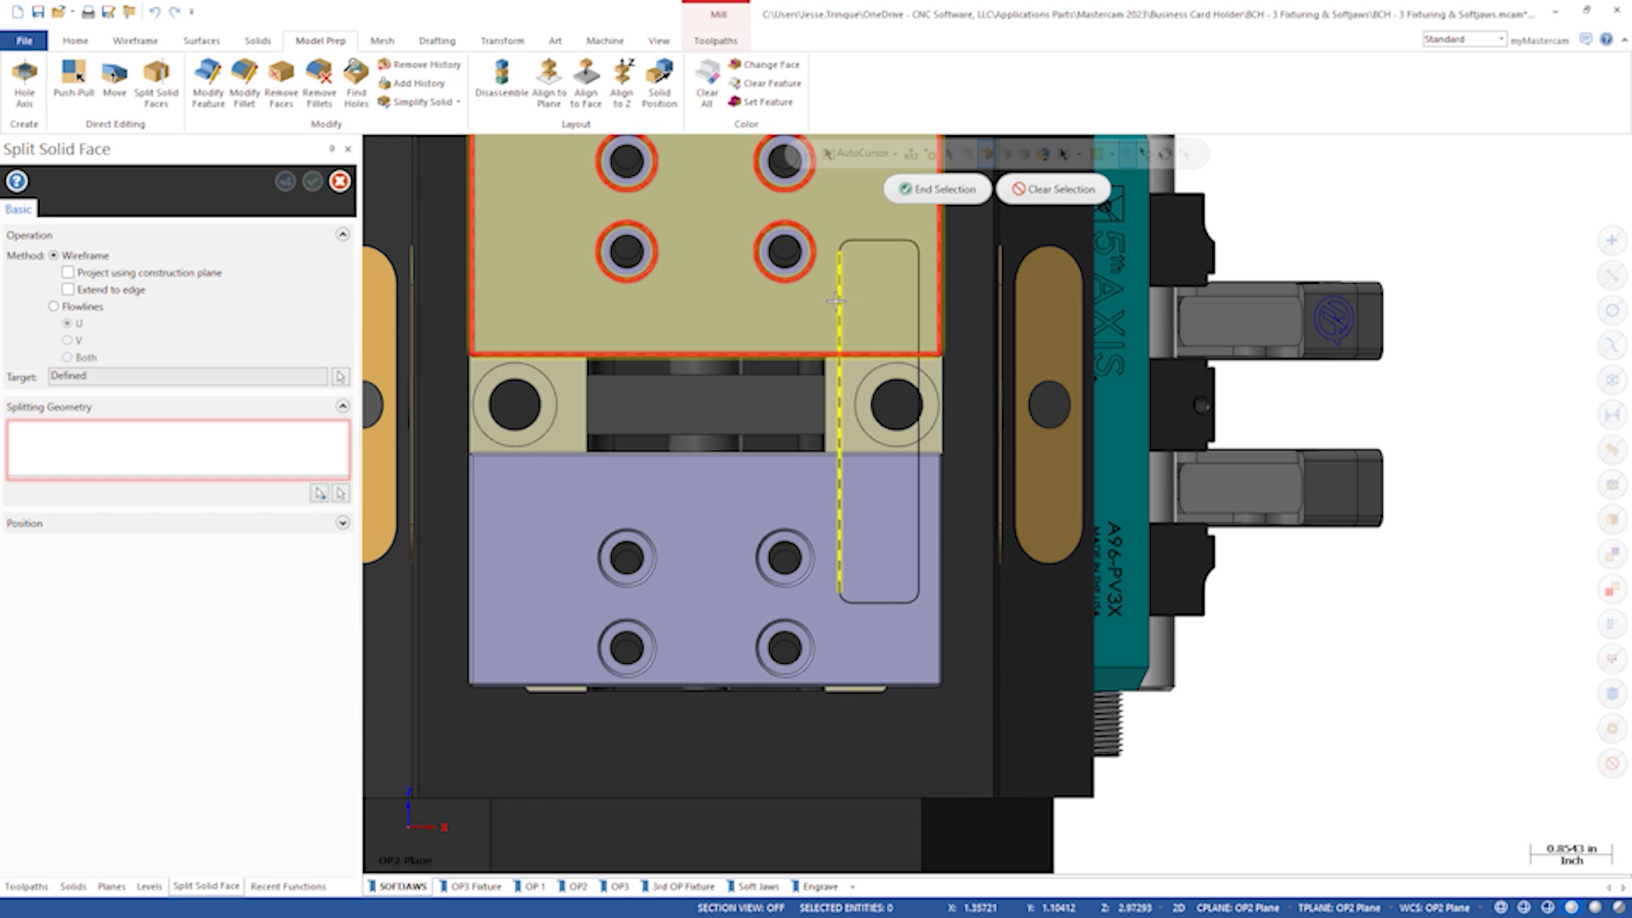
{"action": "left_click", "coordinate": [919, 273]}
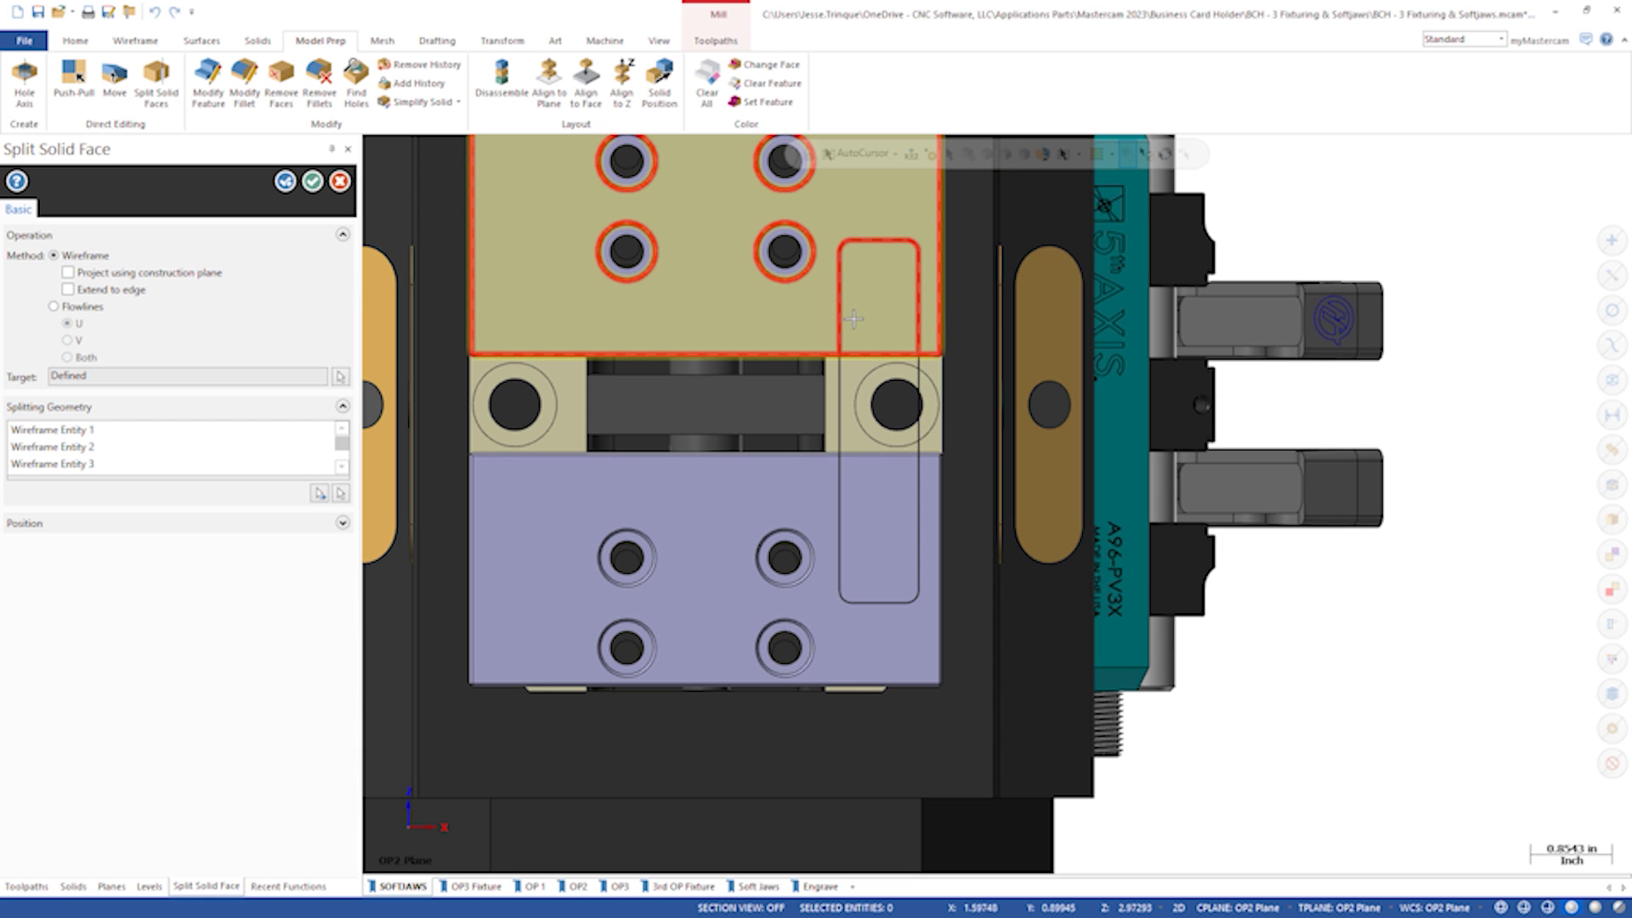
{"action": "left_click", "coordinate": [286, 181]}
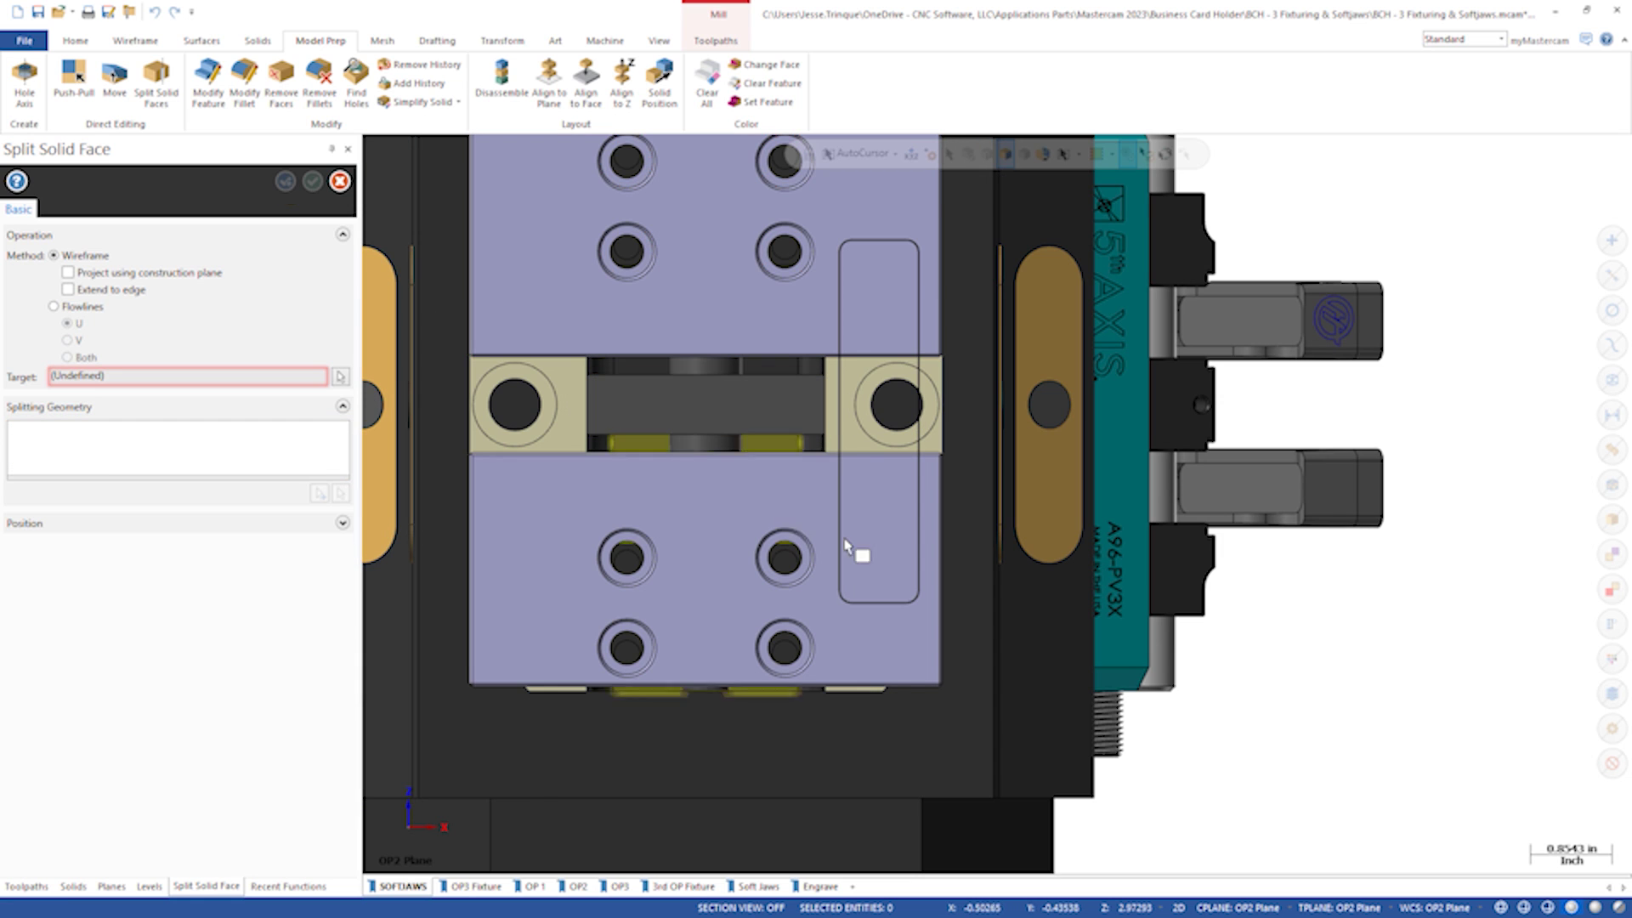
Split the lower jaw's top face with the same slot outline.
{"action": "left_click", "coordinate": [903, 548]}
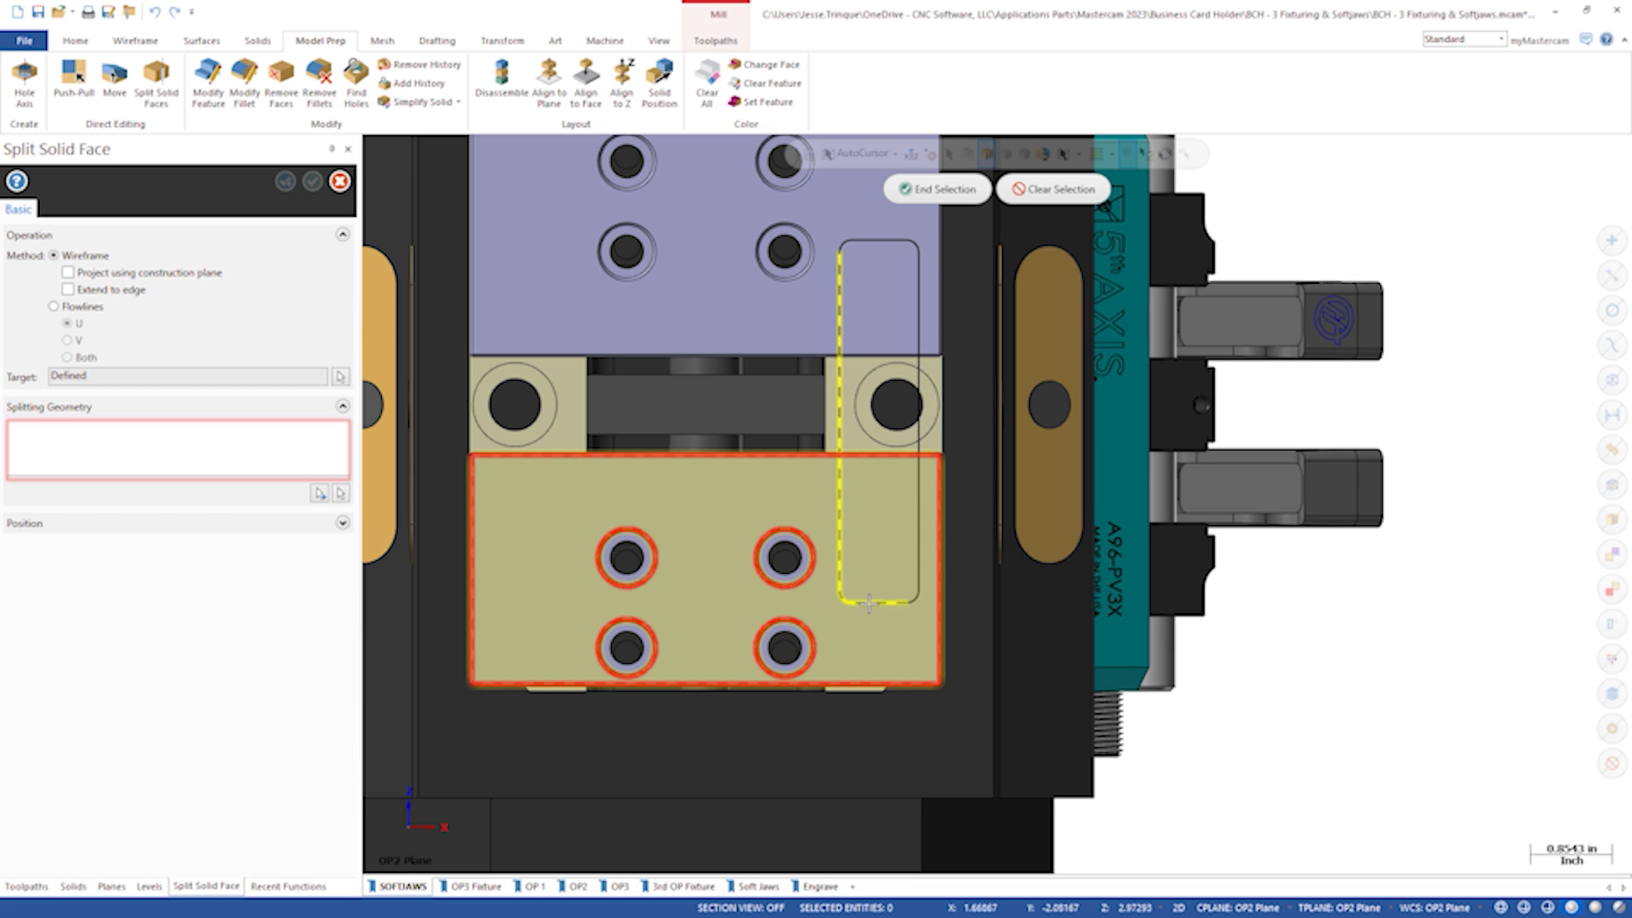
{"action": "left_click", "coordinate": [912, 562]}
{"action": "middle_click_drag", "start_coordinate": [911, 563], "coordinate": [638, 447]}
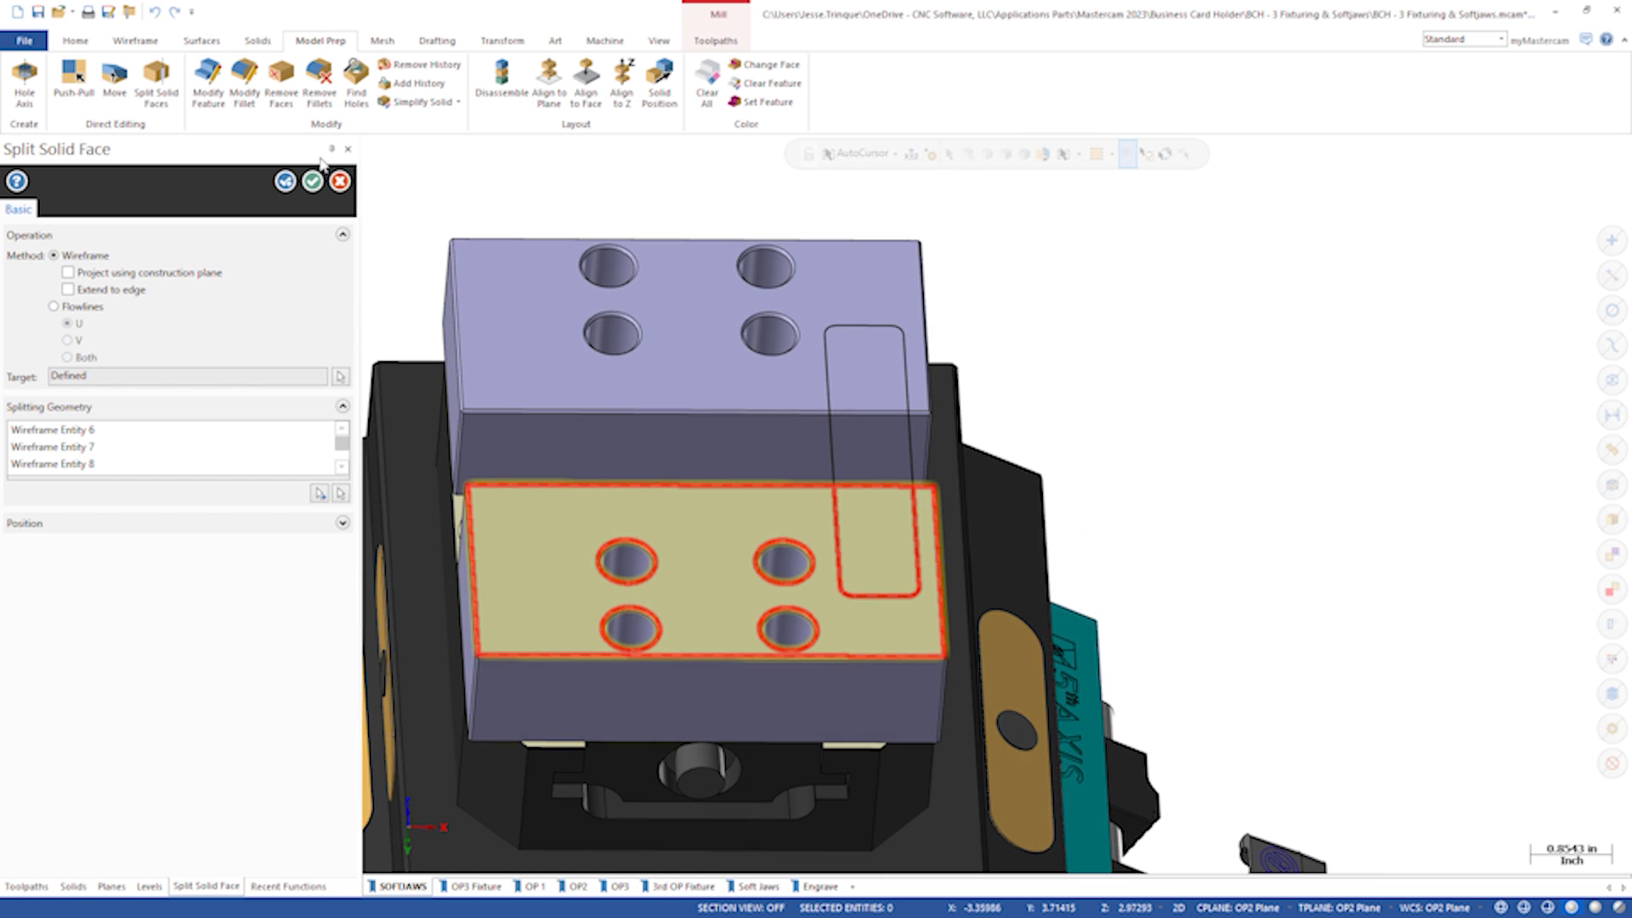
{"action": "left_click", "coordinate": [312, 181]}
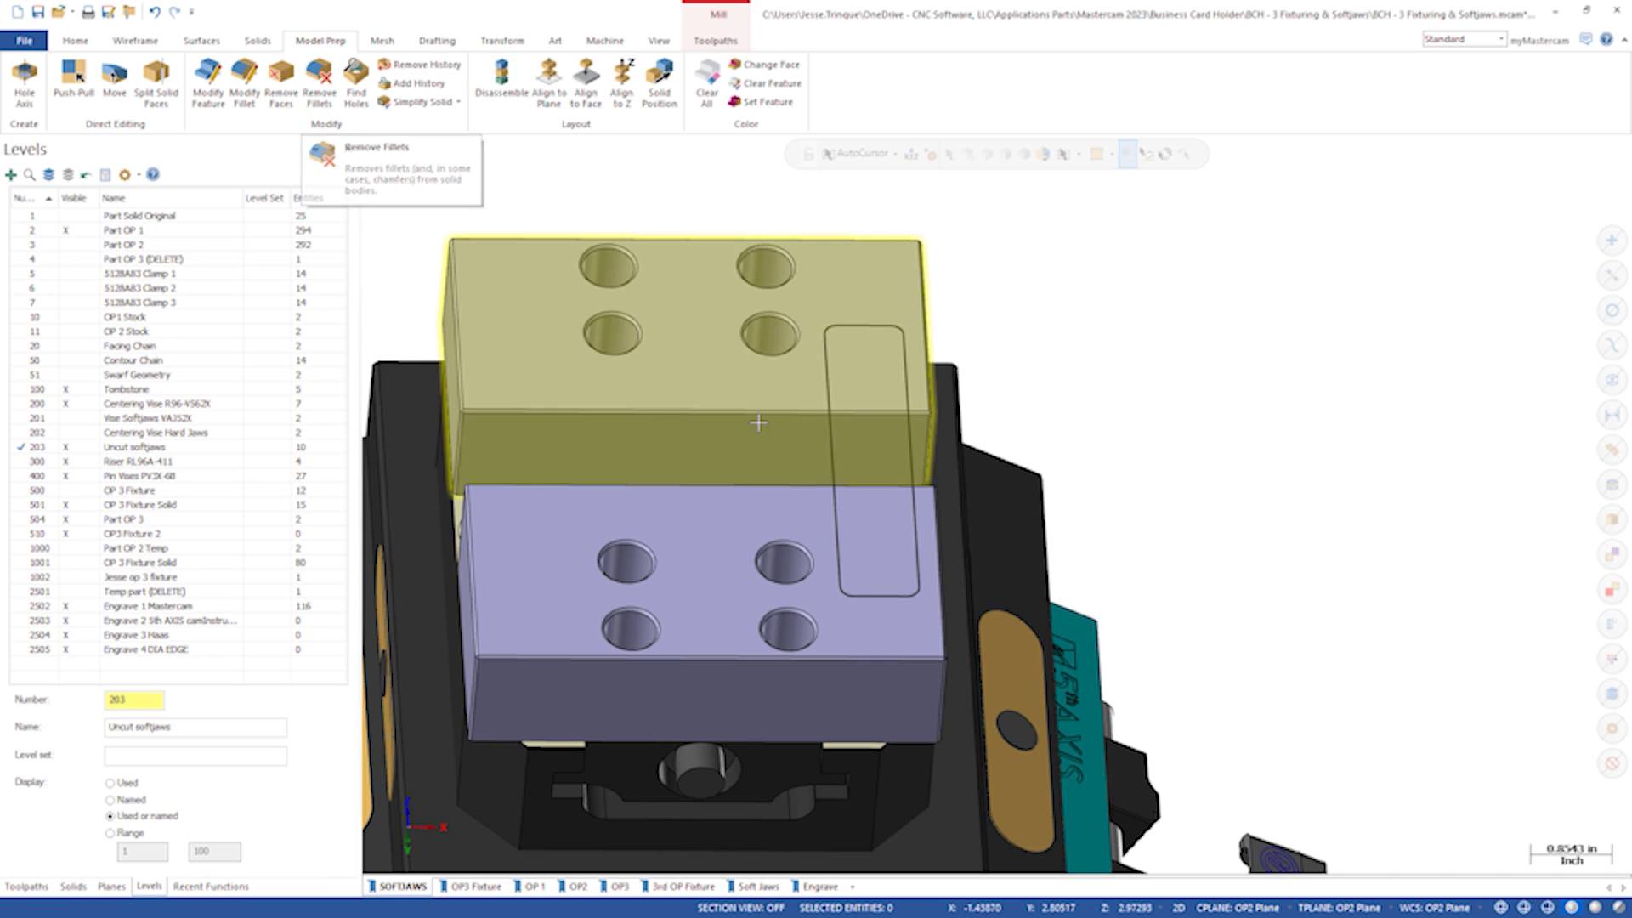
{"action": "double_click", "coordinate": [835, 472]}
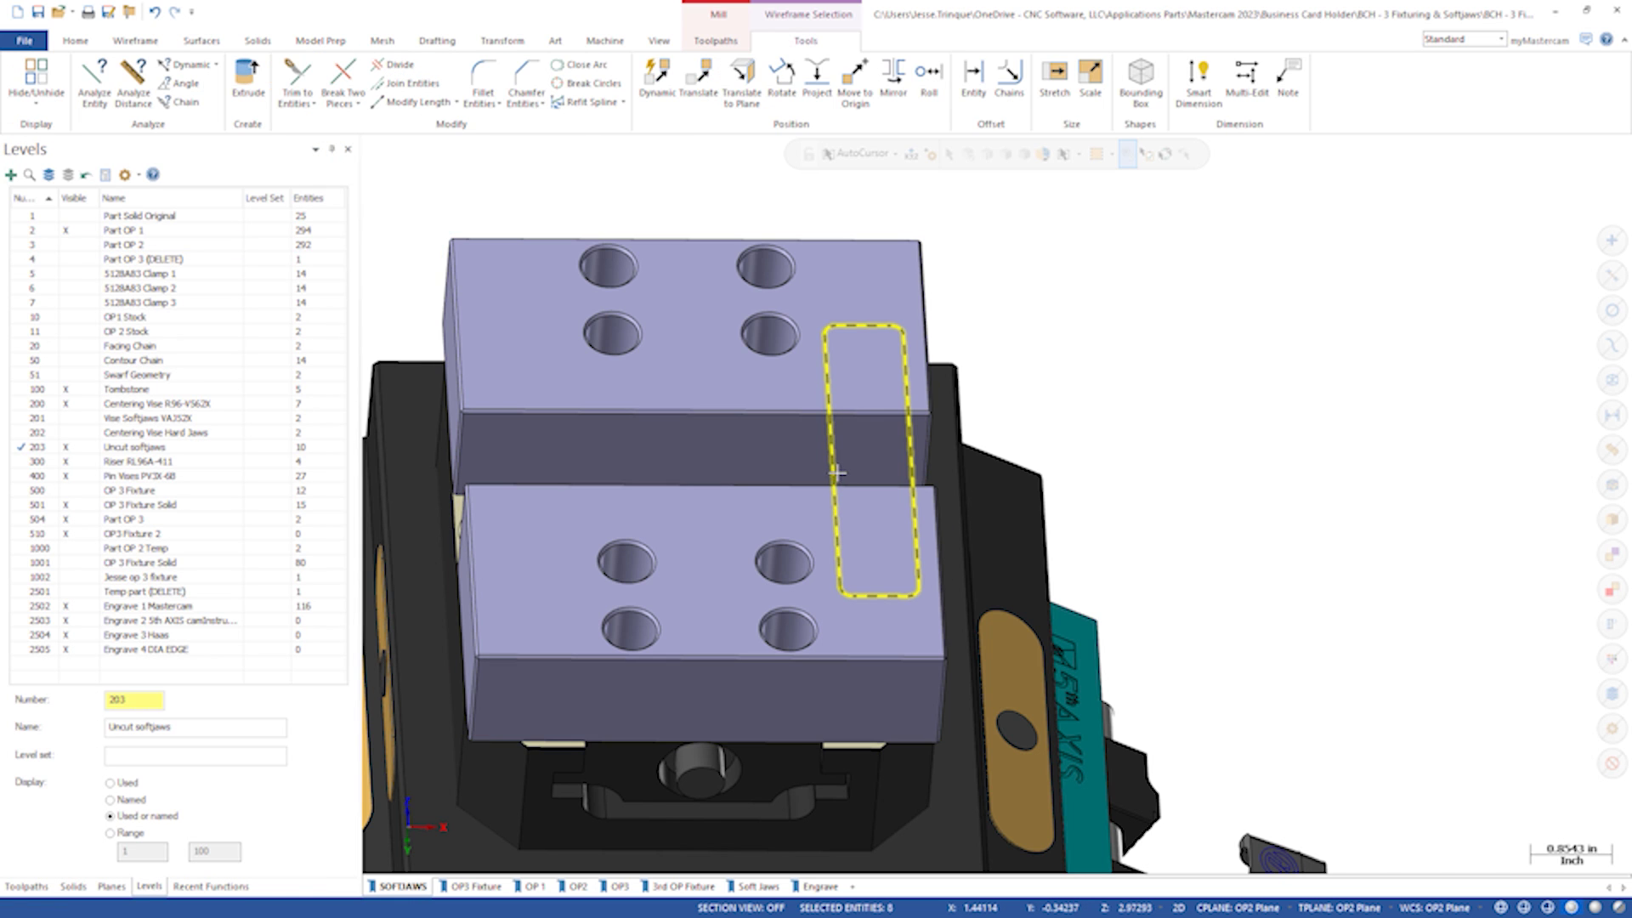
{"action": "key", "text": "Escape"}
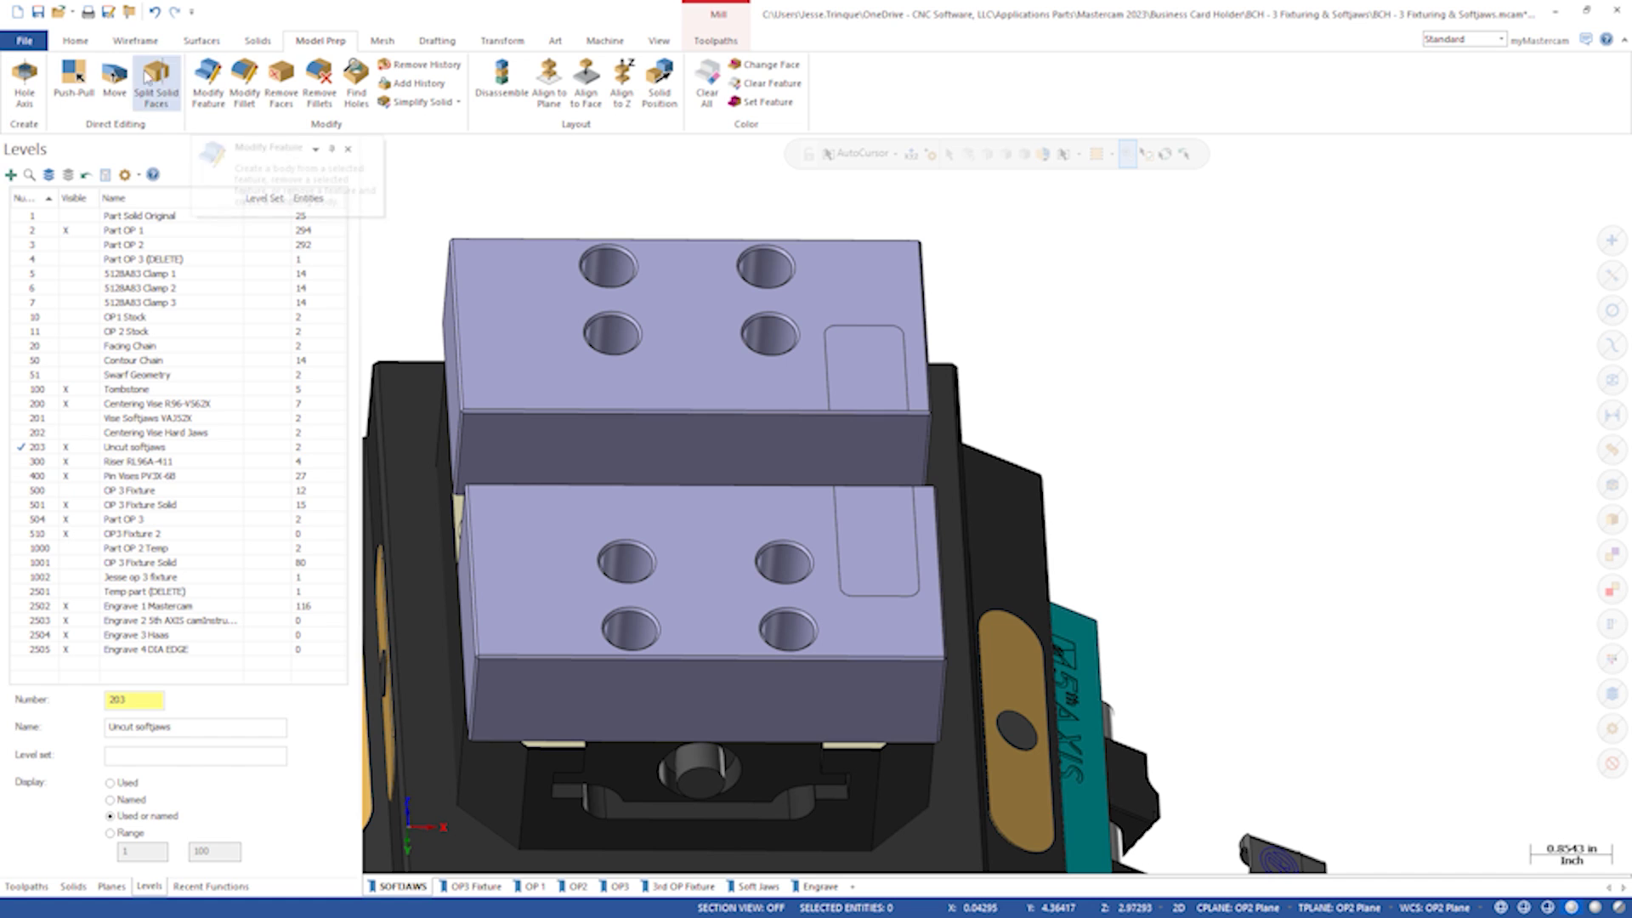
{"action": "left_click", "coordinate": [74, 80]}
Push the split slot faces 0.2320 deep into both jaws.
{"action": "left_click", "coordinate": [845, 371]}
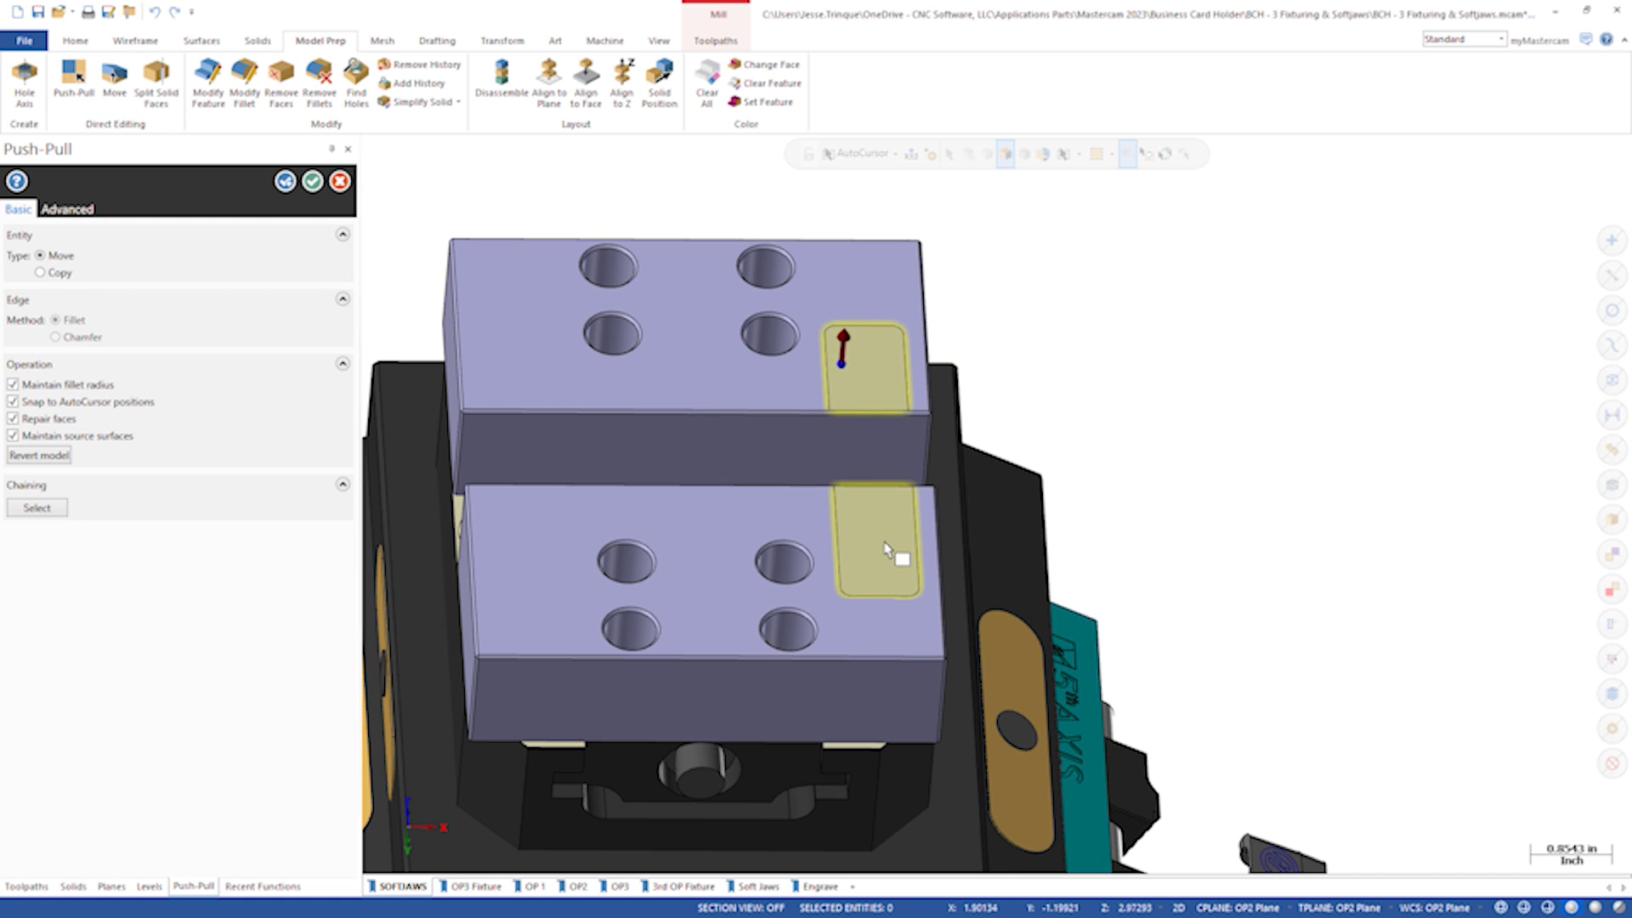
{"action": "left_click_drag", "start_coordinate": [878, 547], "coordinate": [886, 577]}
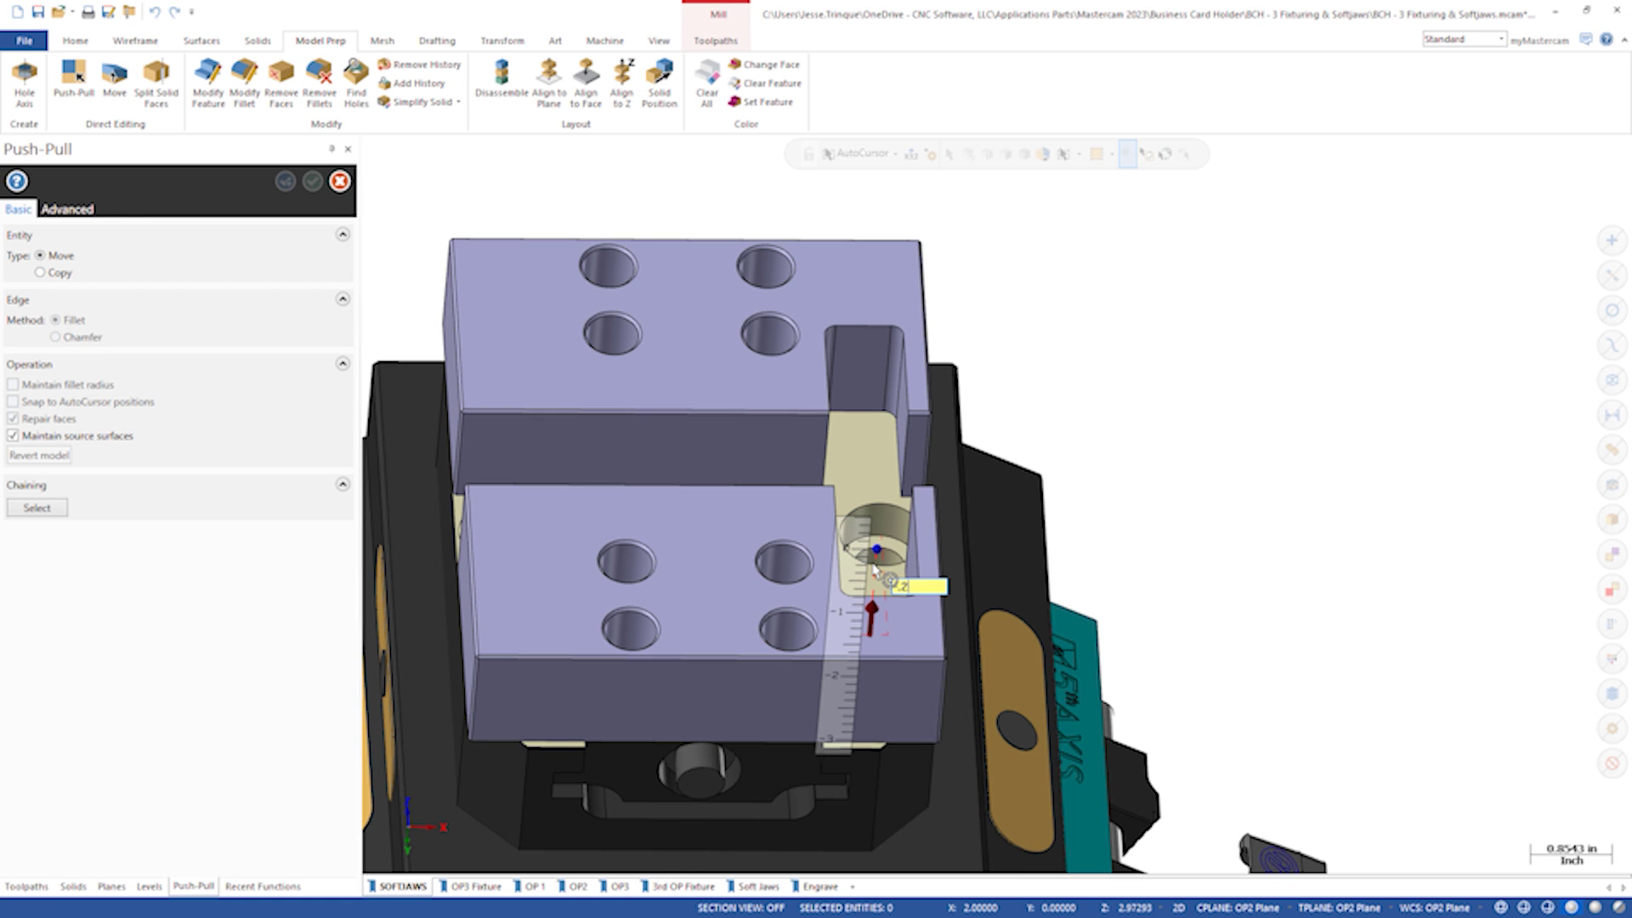
{"action": "left_click_drag", "start_coordinate": [890, 577], "coordinate": [889, 580]}
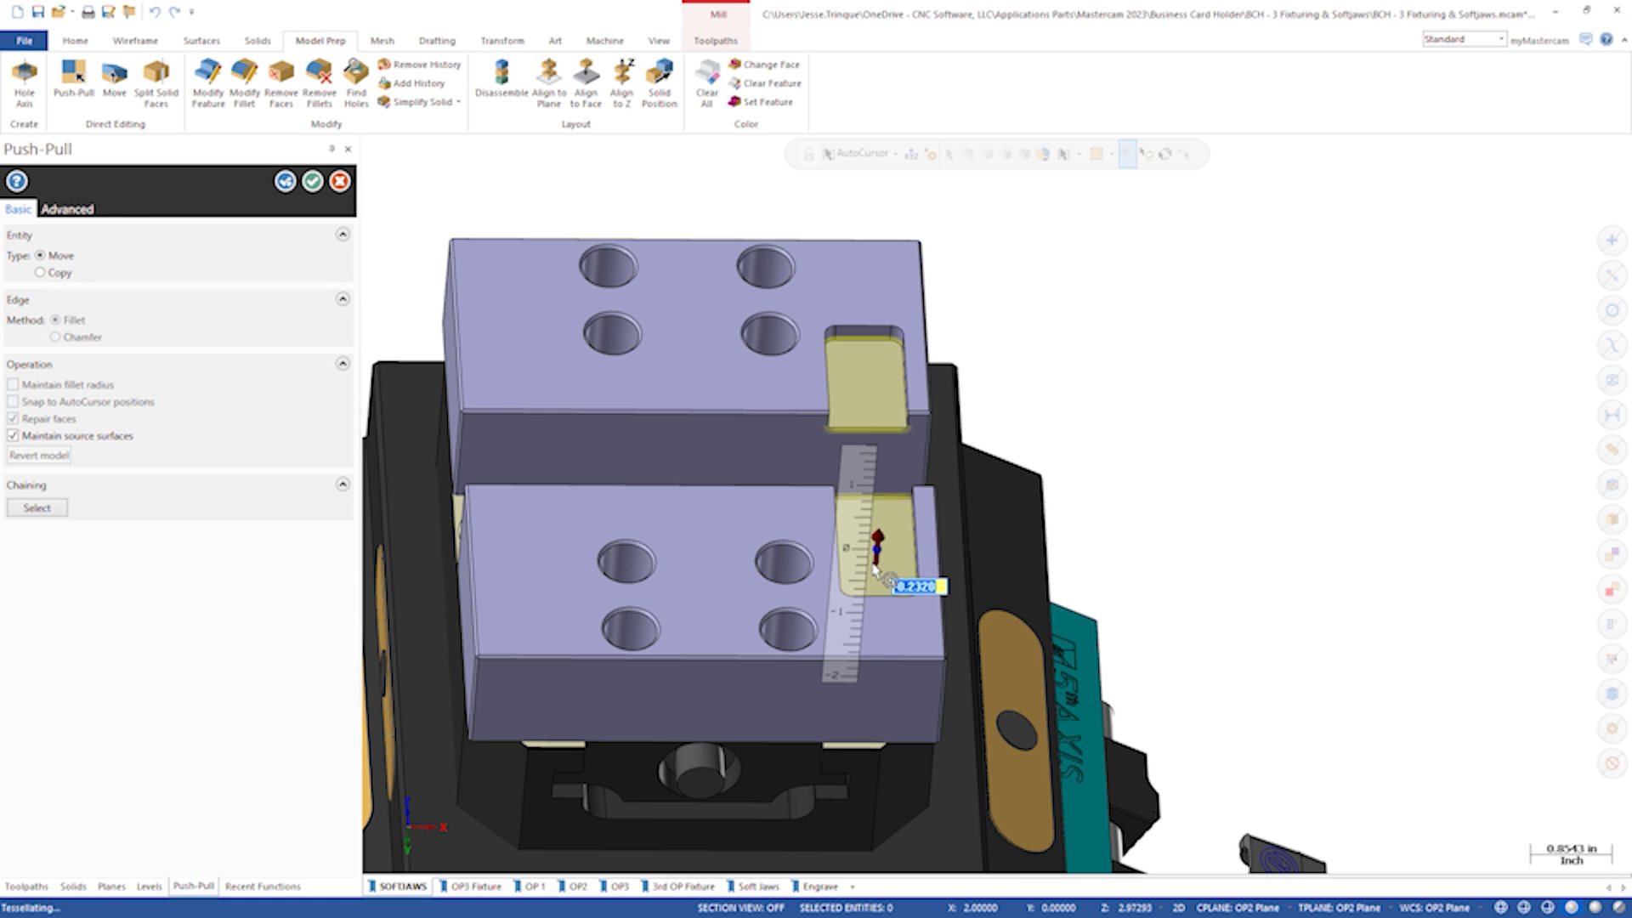
{"action": "key", "text": "Return"}
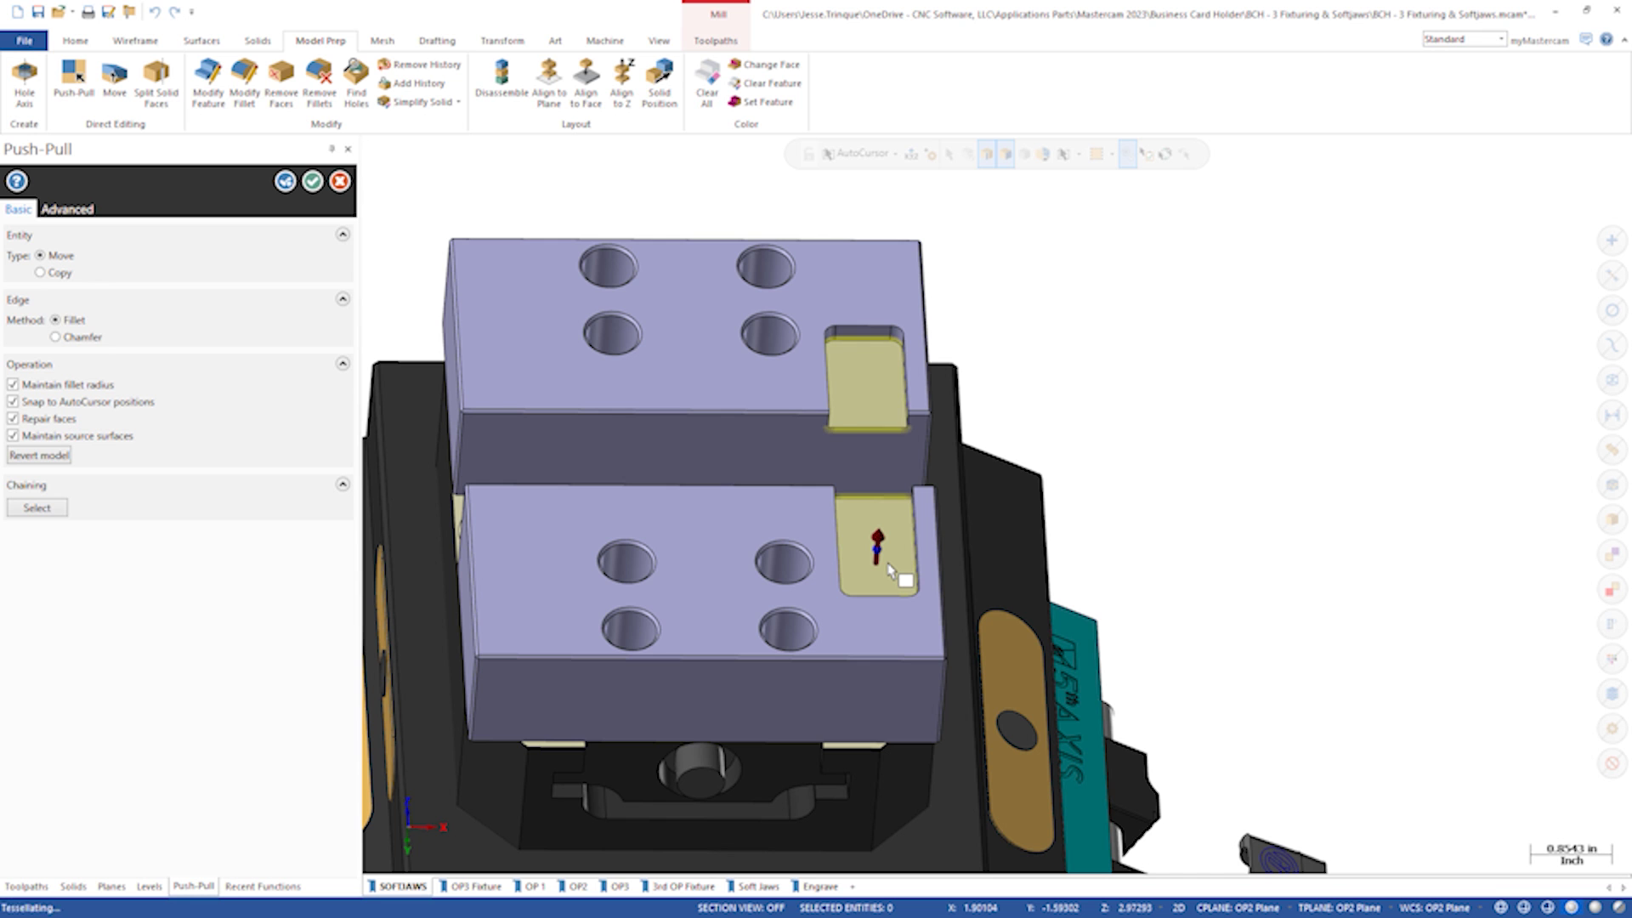
{"action": "key", "text": "Escape"}
Turn the Part OP 2 level back on and orbit to see the logo parts in the pockets.
{"action": "left_click", "coordinate": [314, 181]}
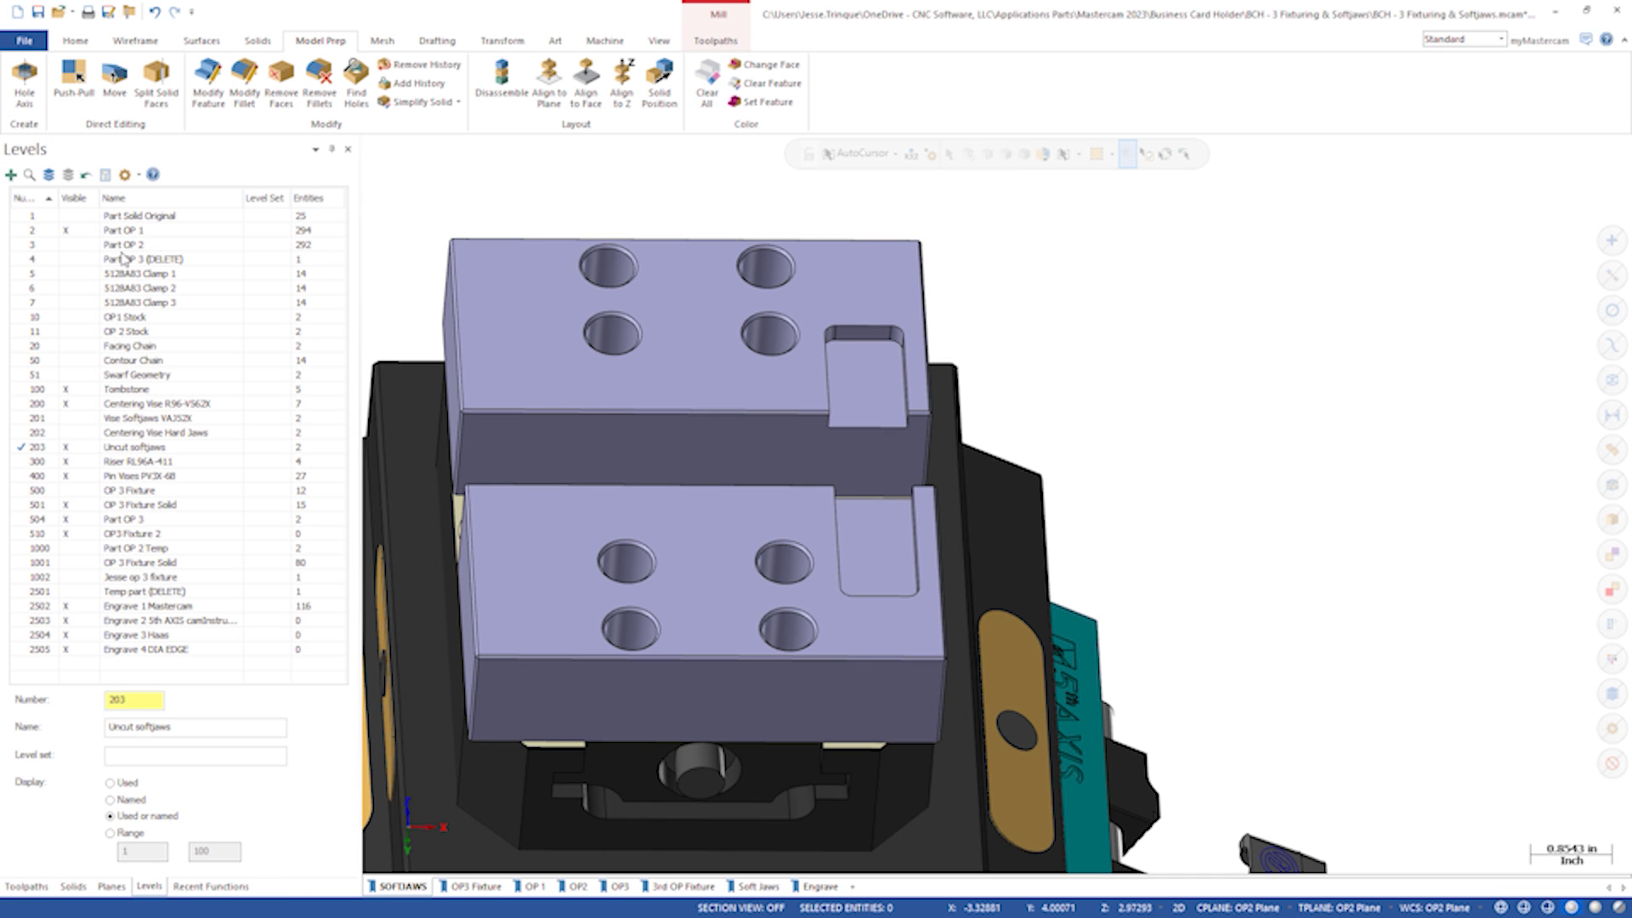
{"action": "left_click", "coordinate": [71, 243]}
{"action": "middle_click_drag", "start_coordinate": [1150, 371], "coordinate": [854, 438]}
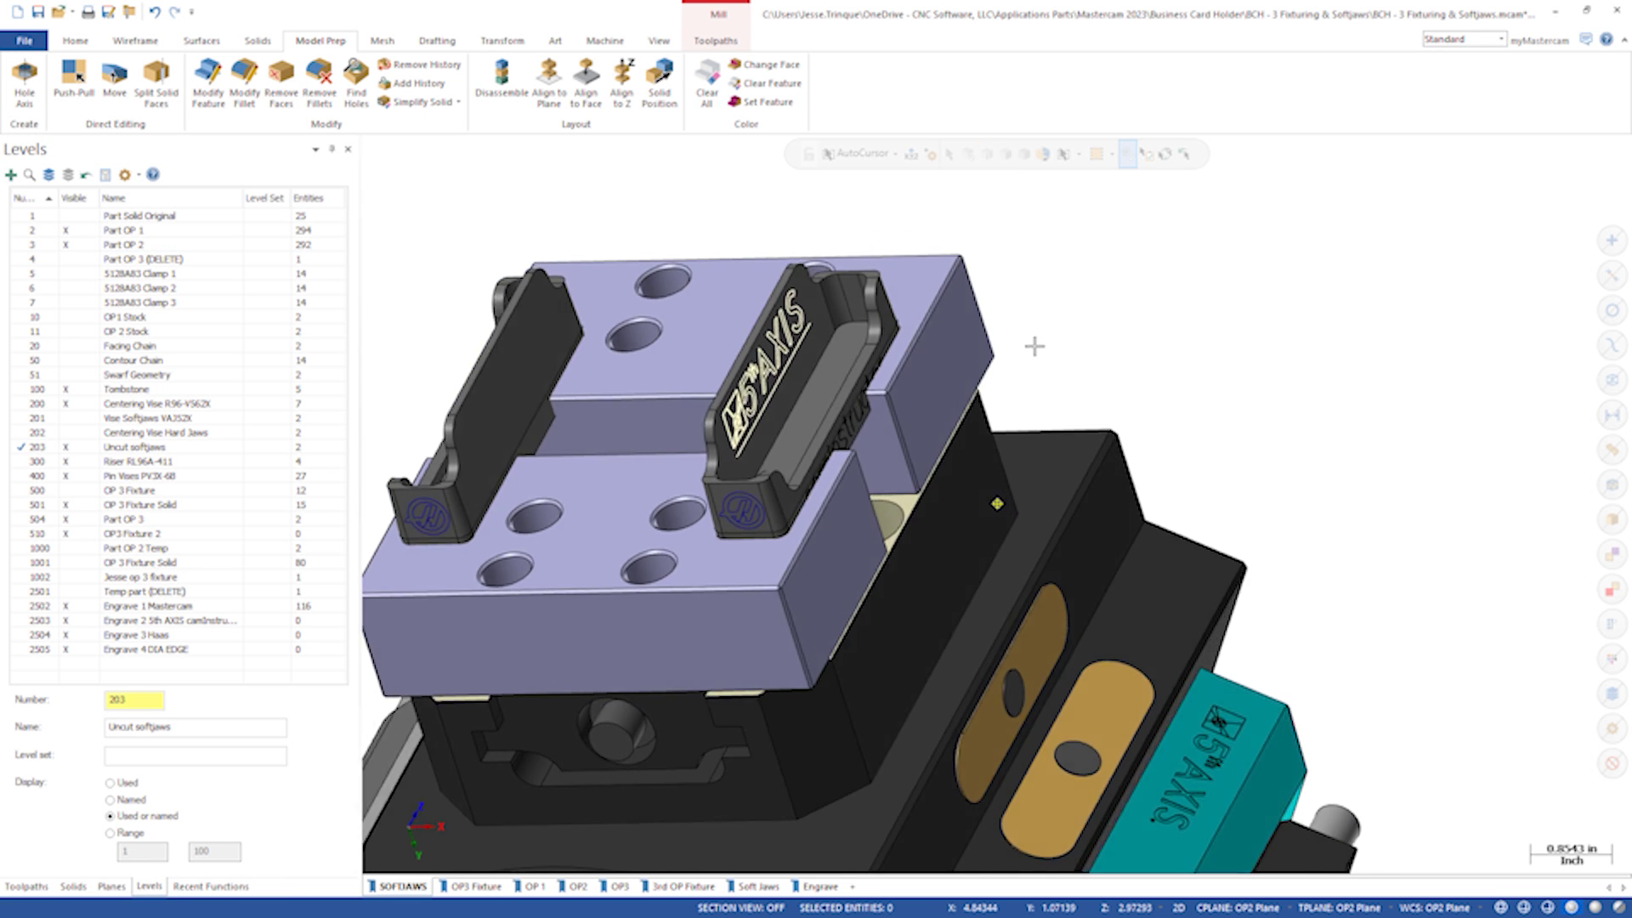
{"action": "scroll", "coordinate": [852, 438], "scroll_direction": "up", "scroll_amount": 3}
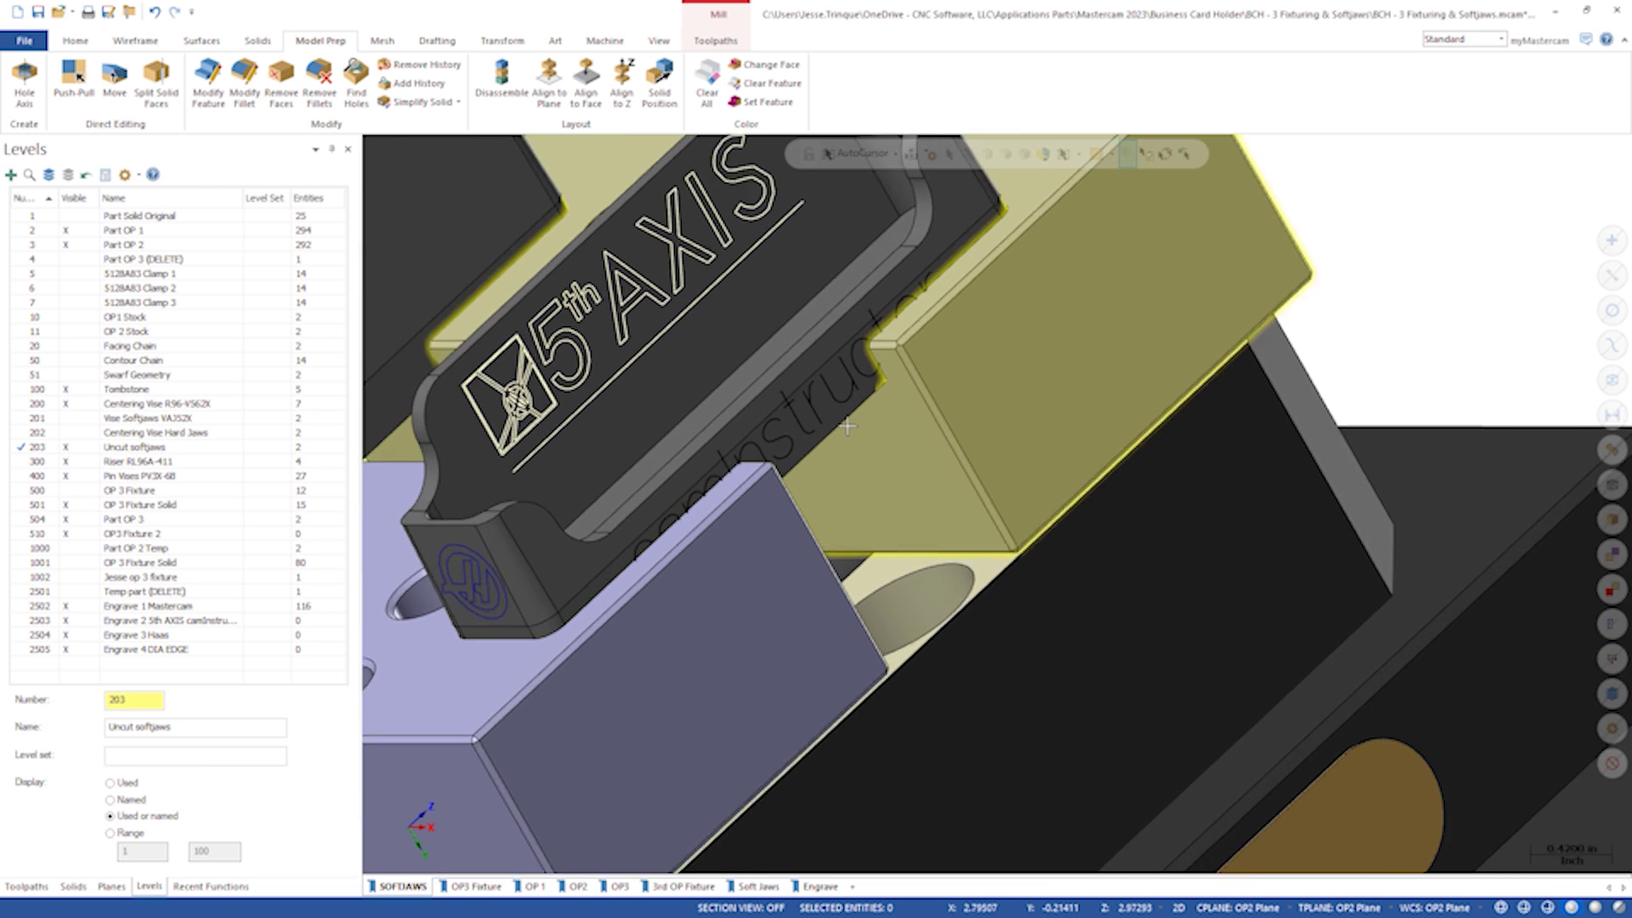
{"action": "scroll", "coordinate": [850, 432], "scroll_direction": "up", "scroll_amount": 3}
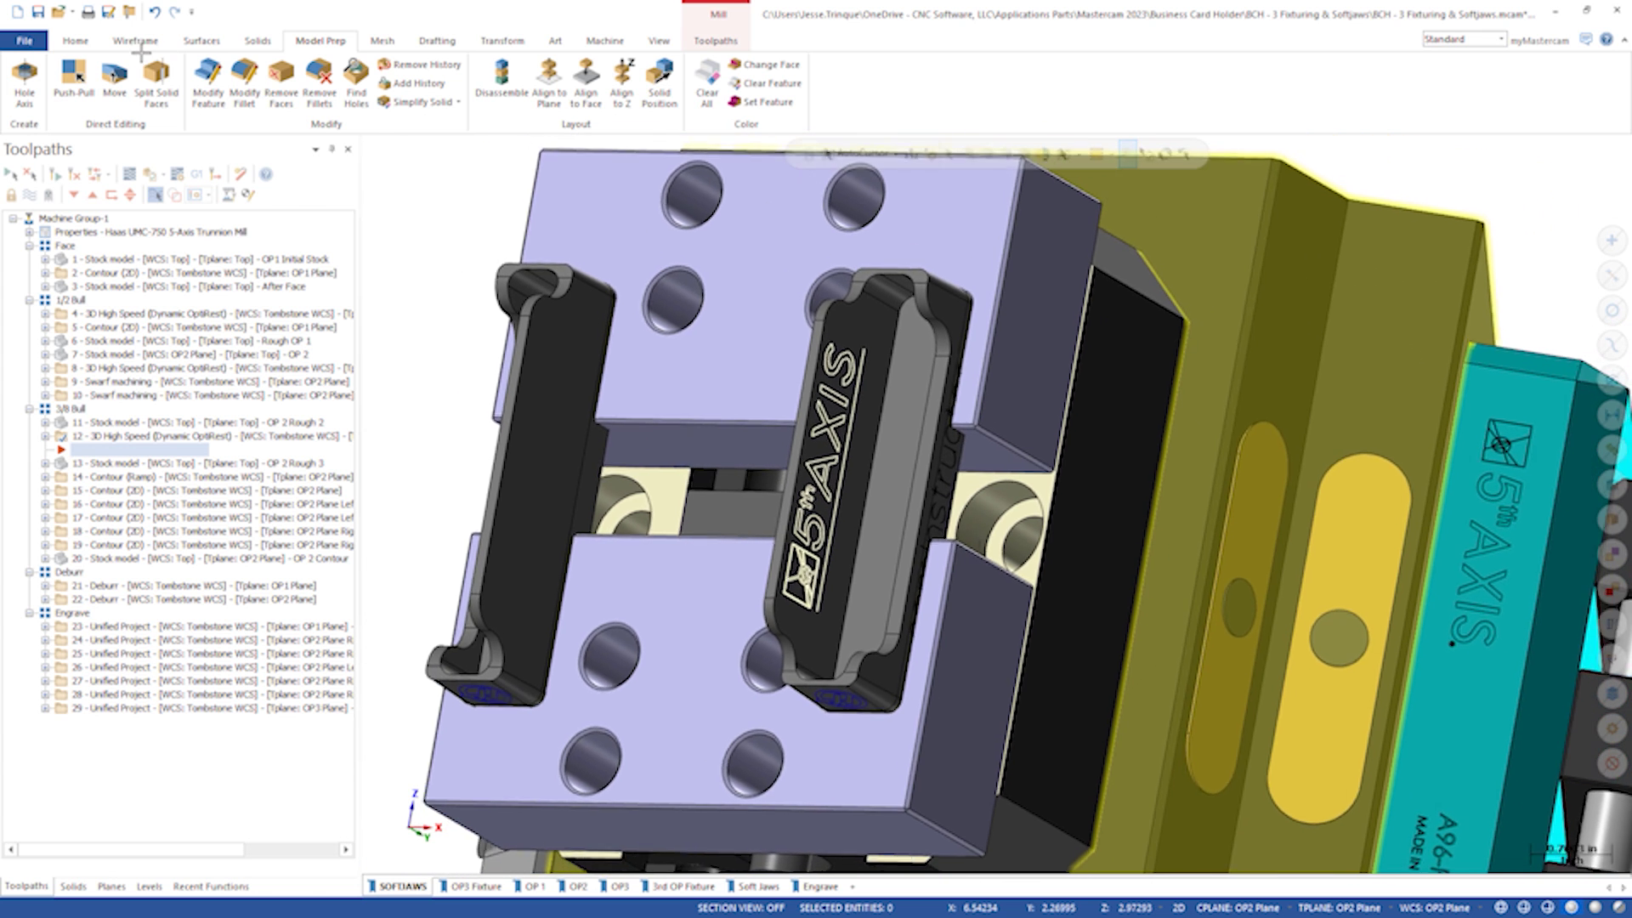
{"action": "right_click", "coordinate": [412, 268]}
{"action": "key", "text": "Escape"}
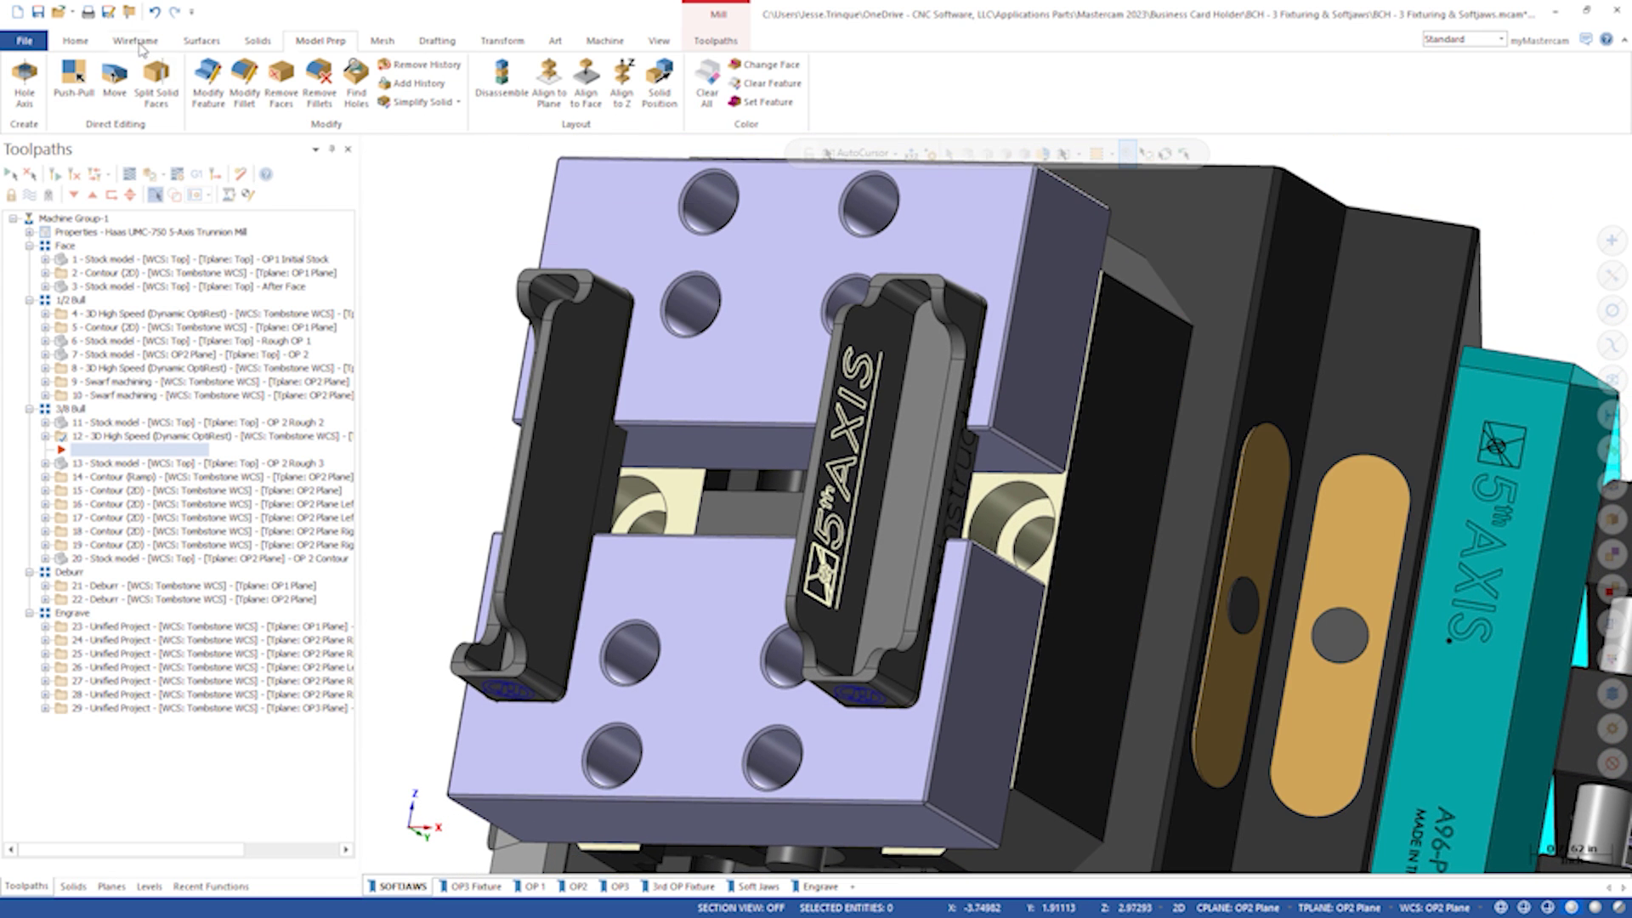
{"action": "left_click", "coordinate": [135, 39]}
Offset a jaw edge with Offset Entity, editing the offset distance.
{"action": "left_click", "coordinate": [1272, 82]}
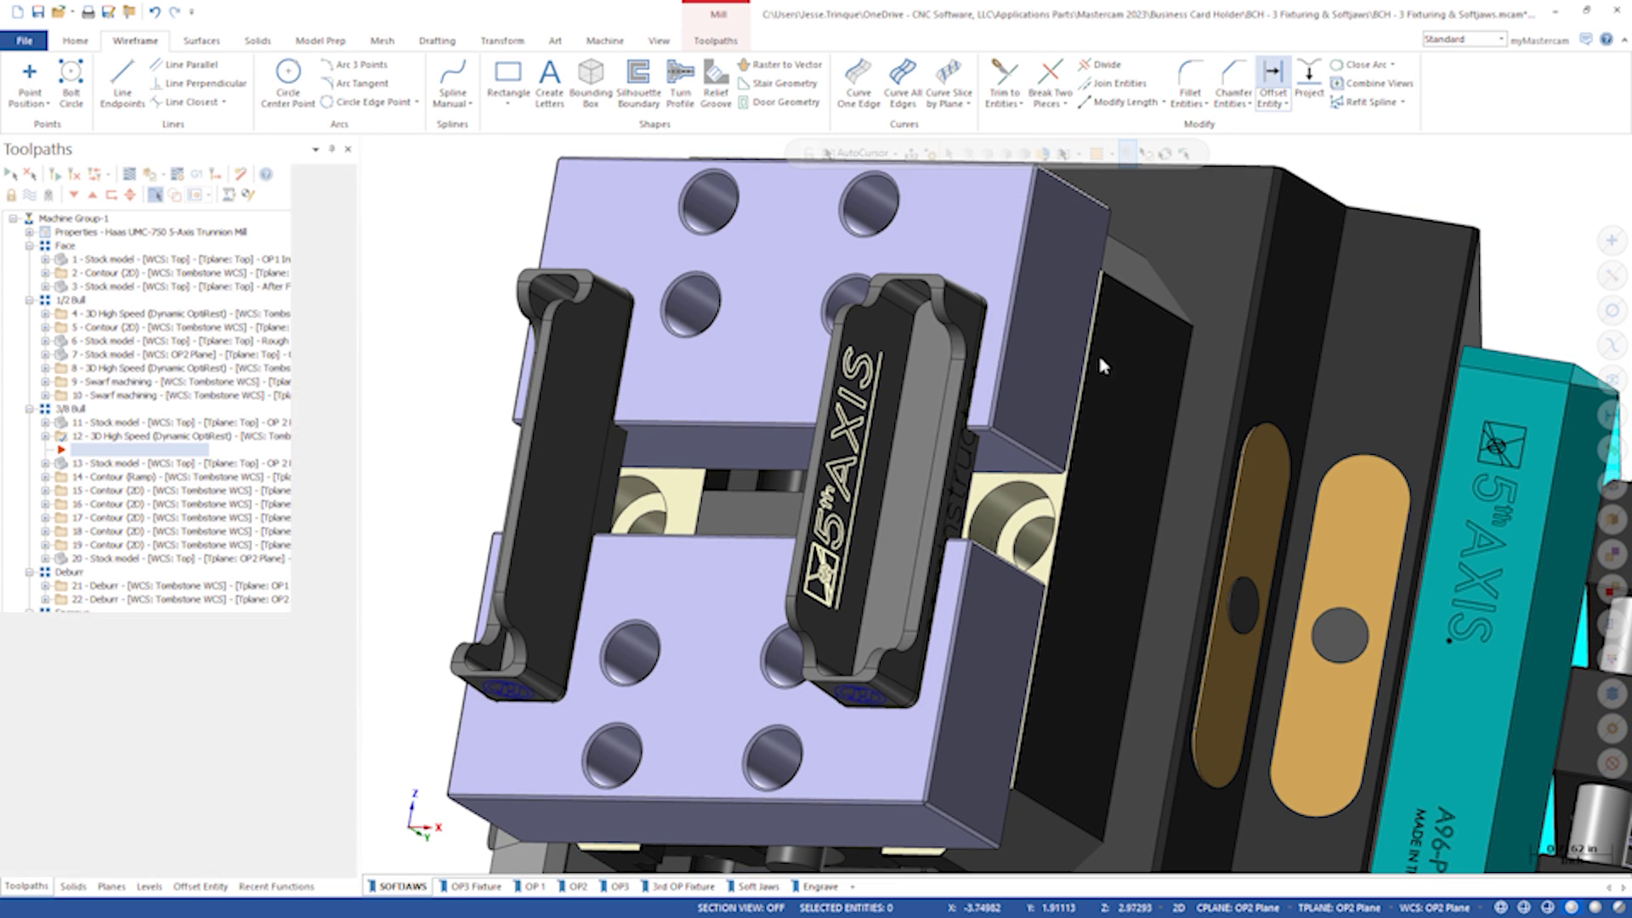
{"action": "left_click", "coordinate": [979, 433]}
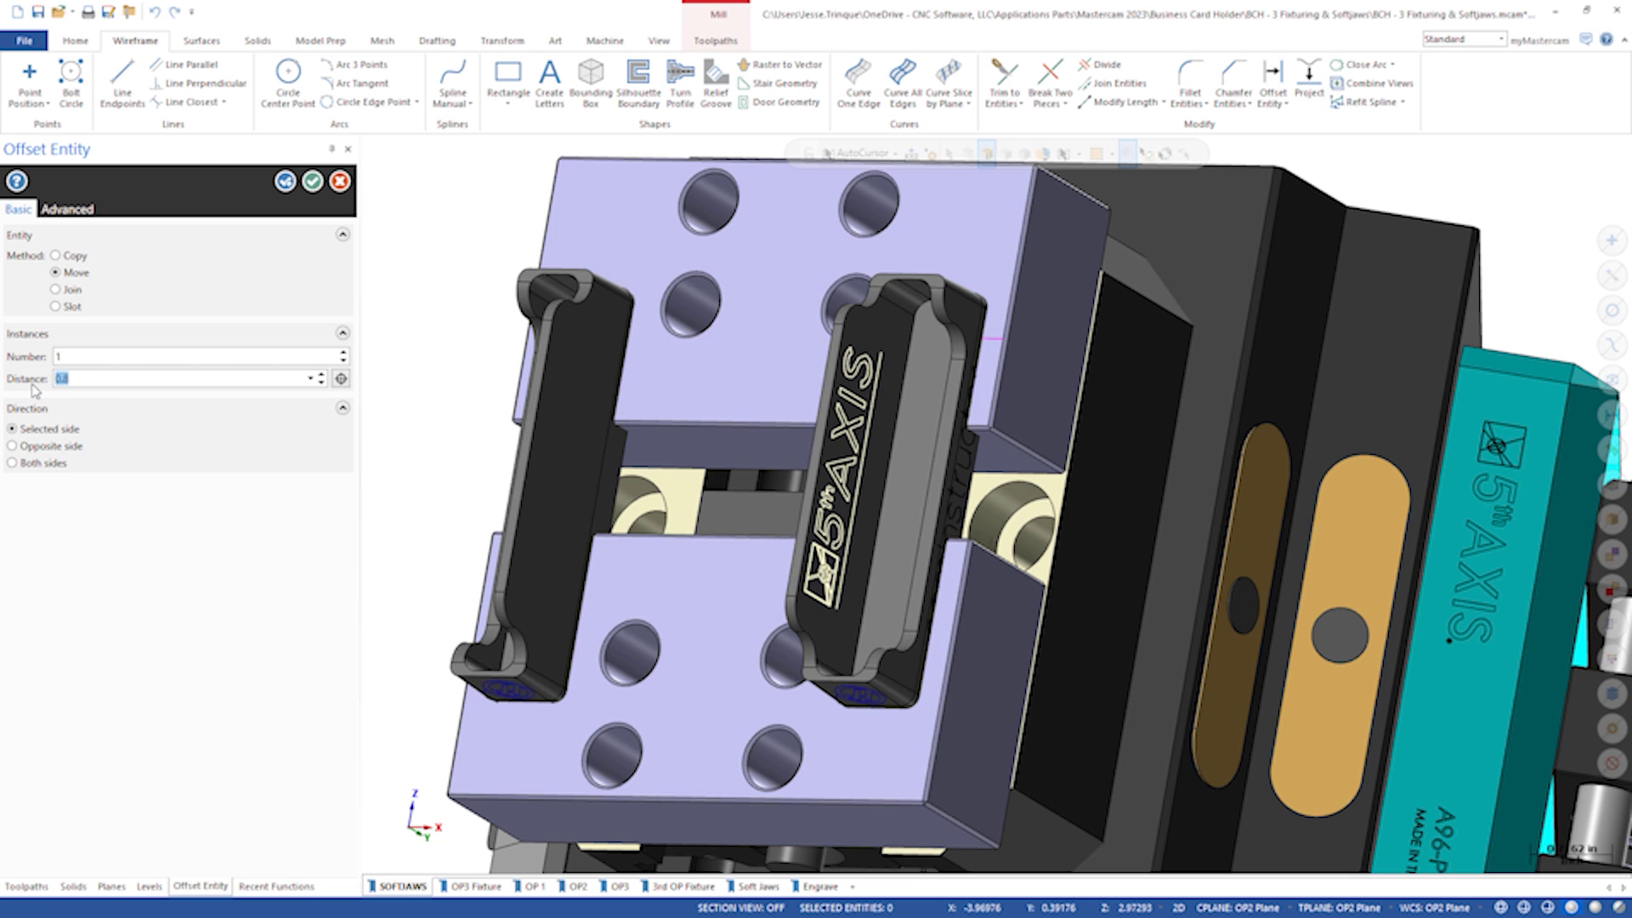
{"action": "left_click", "coordinate": [946, 587]}
{"action": "left_click", "coordinate": [313, 181]}
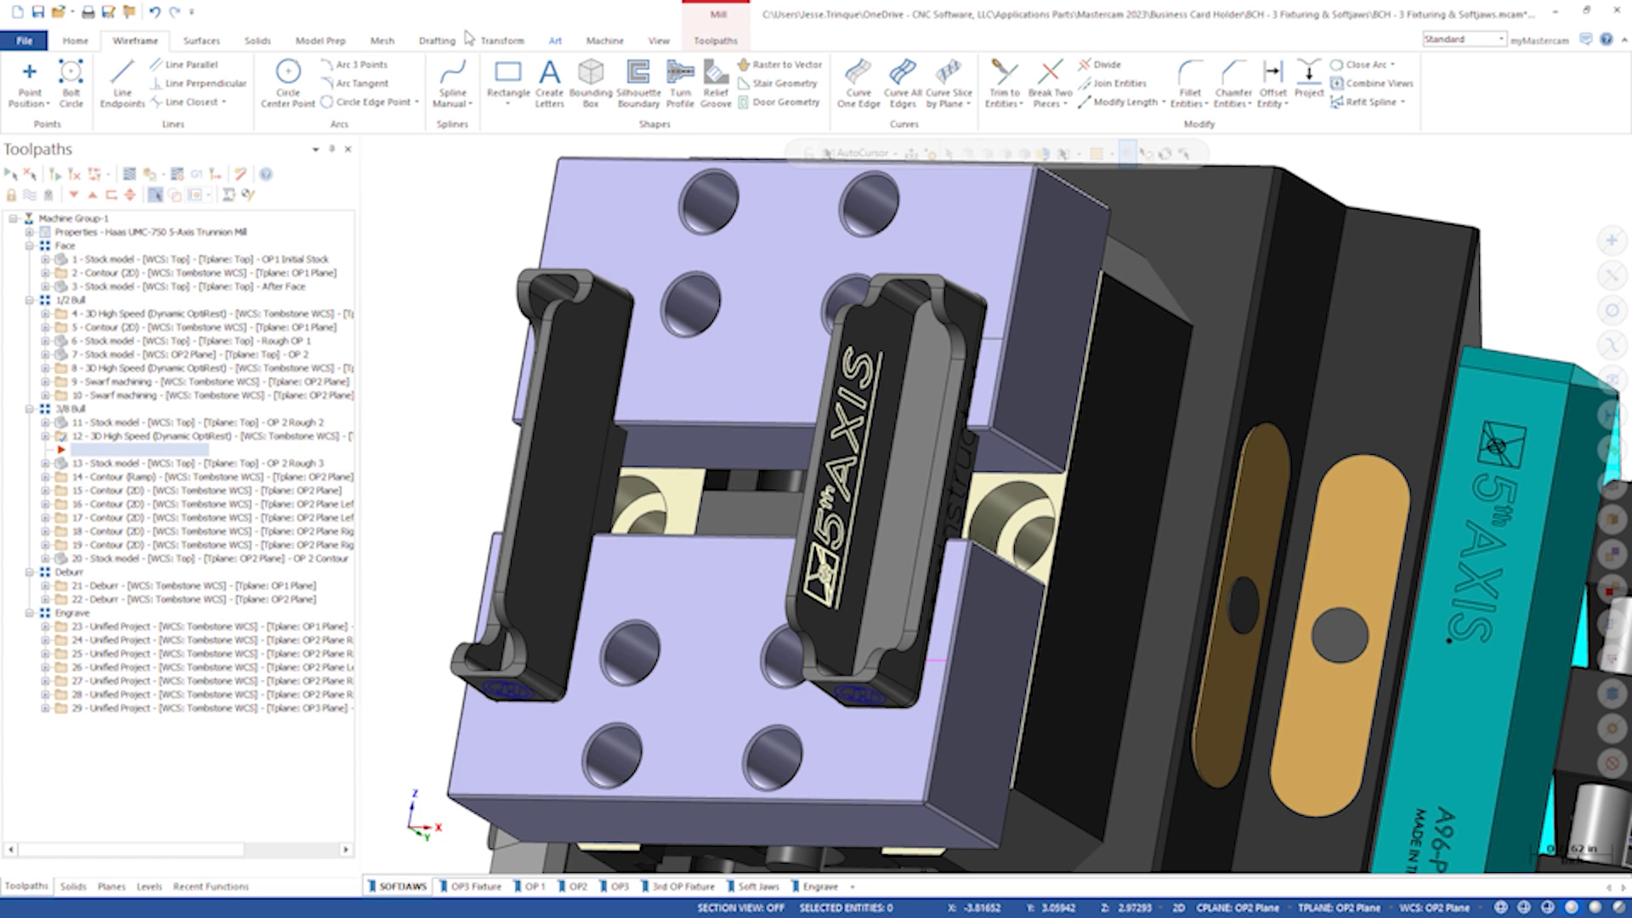
{"action": "left_click", "coordinate": [317, 45]}
{"action": "left_click", "coordinate": [155, 82]}
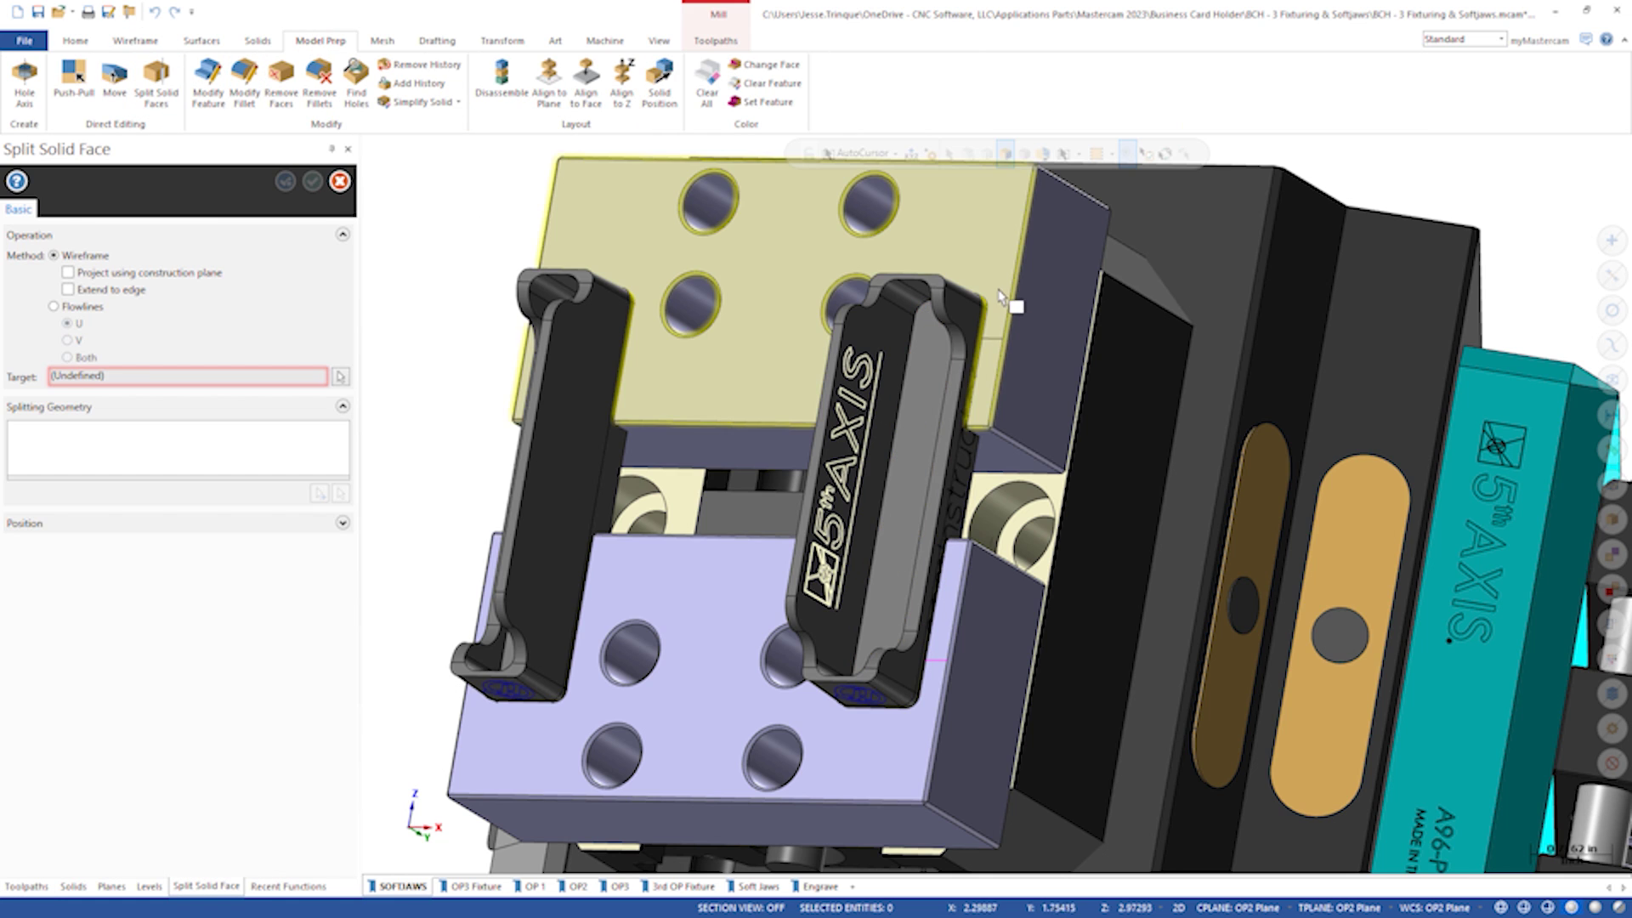
Split the top and bottom jaw faces using the logo outline curve.
{"action": "left_click", "coordinate": [996, 345]}
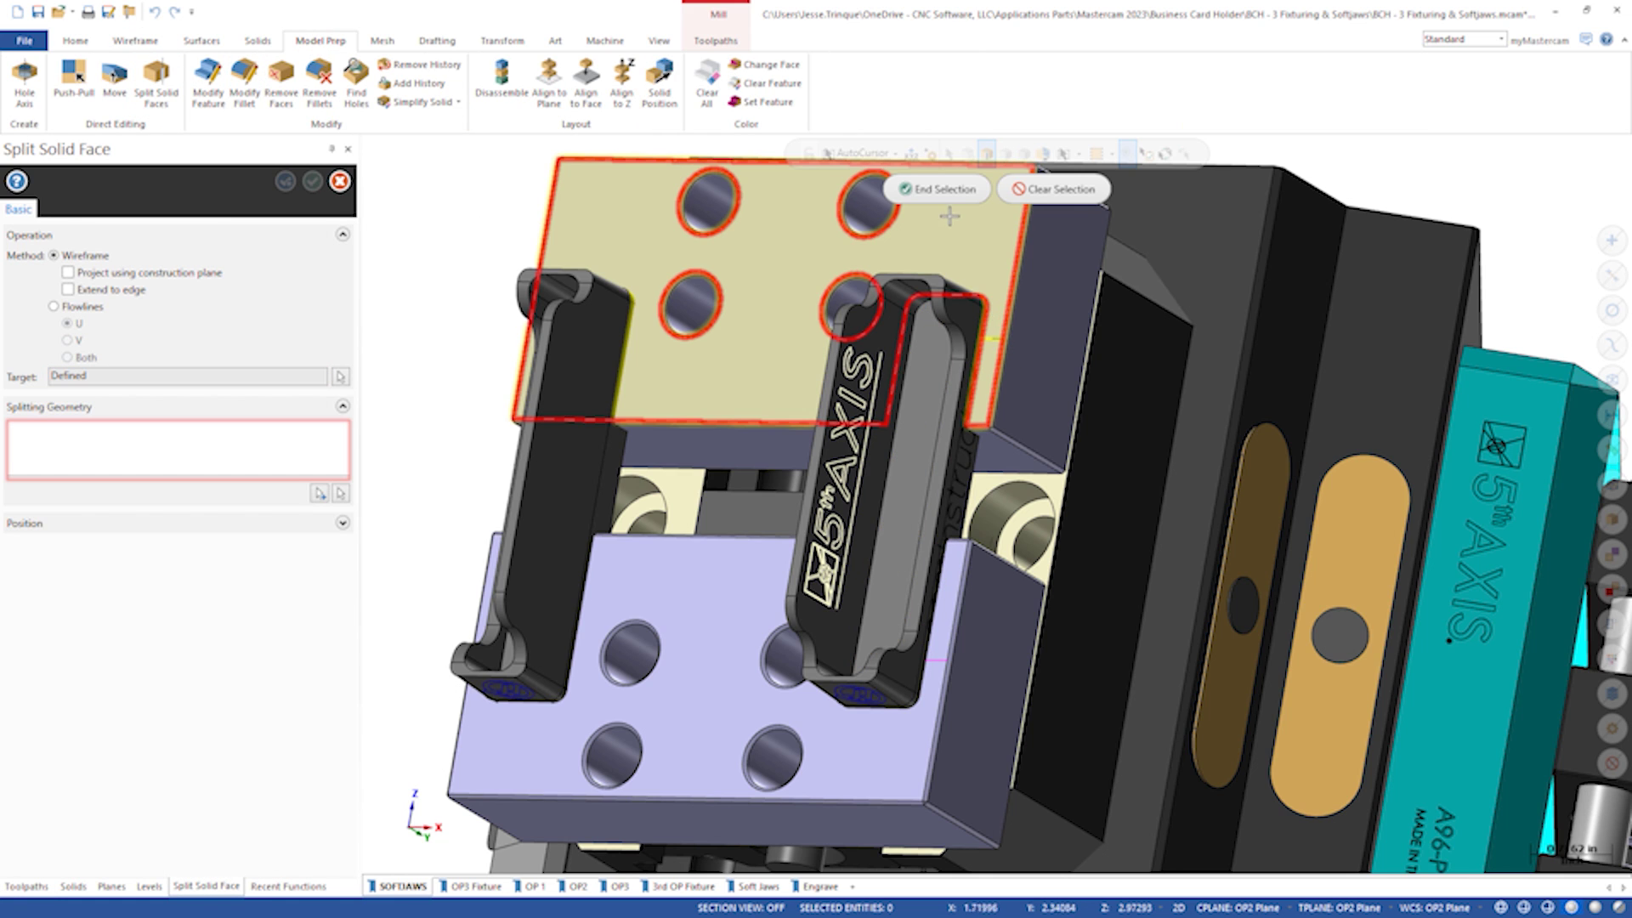
{"action": "left_click", "coordinate": [938, 189]}
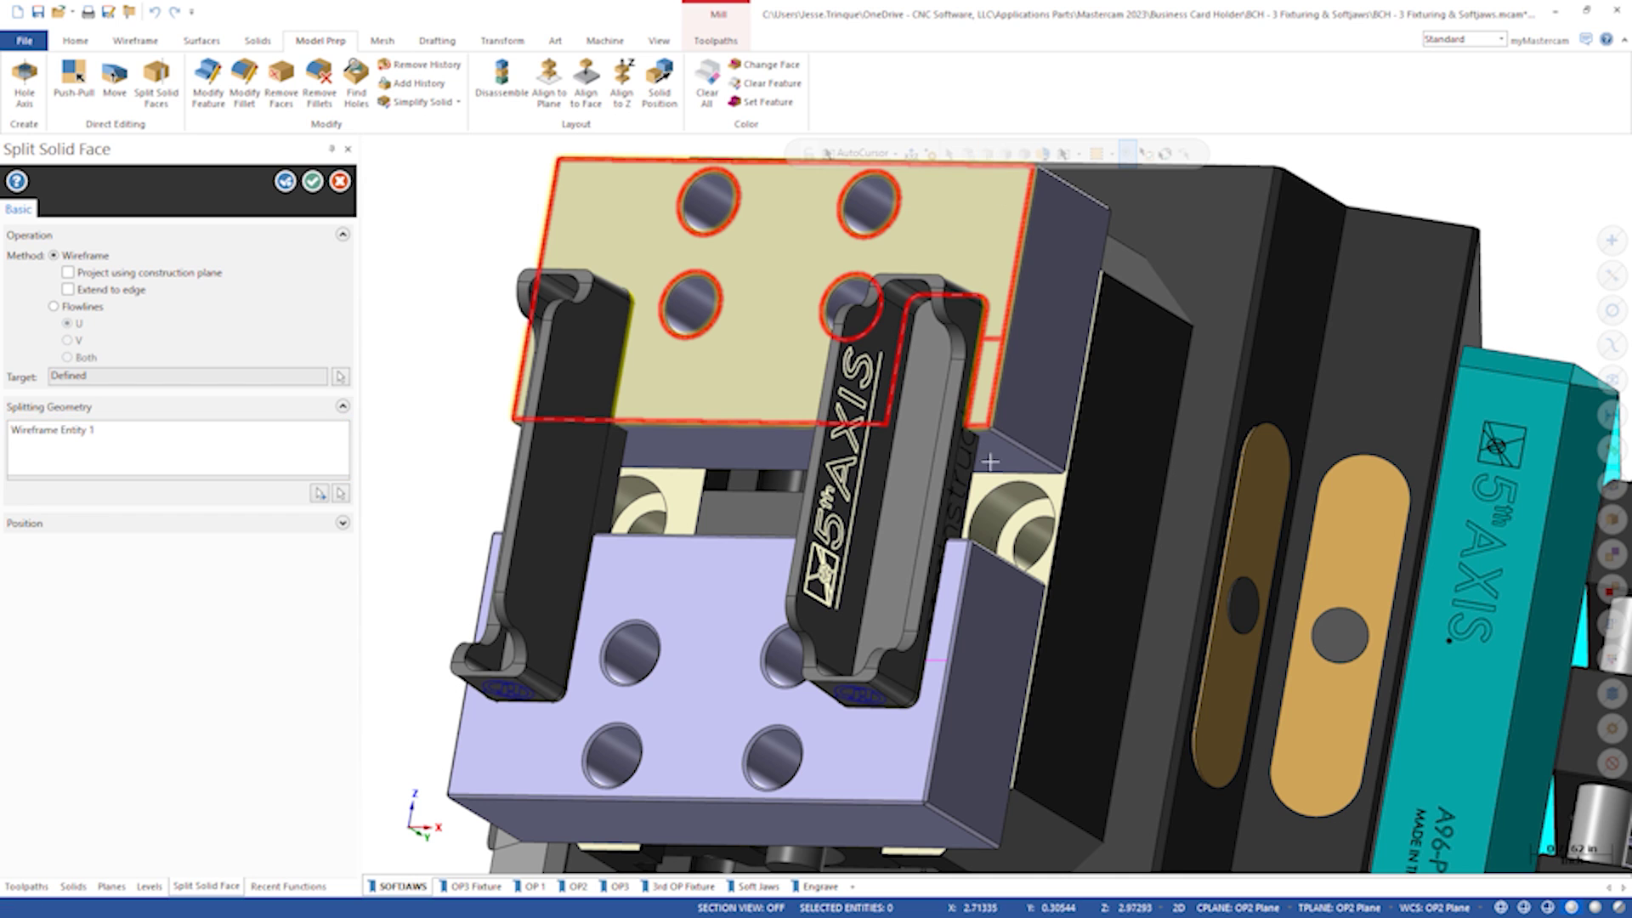
{"action": "left_click", "coordinate": [287, 181]}
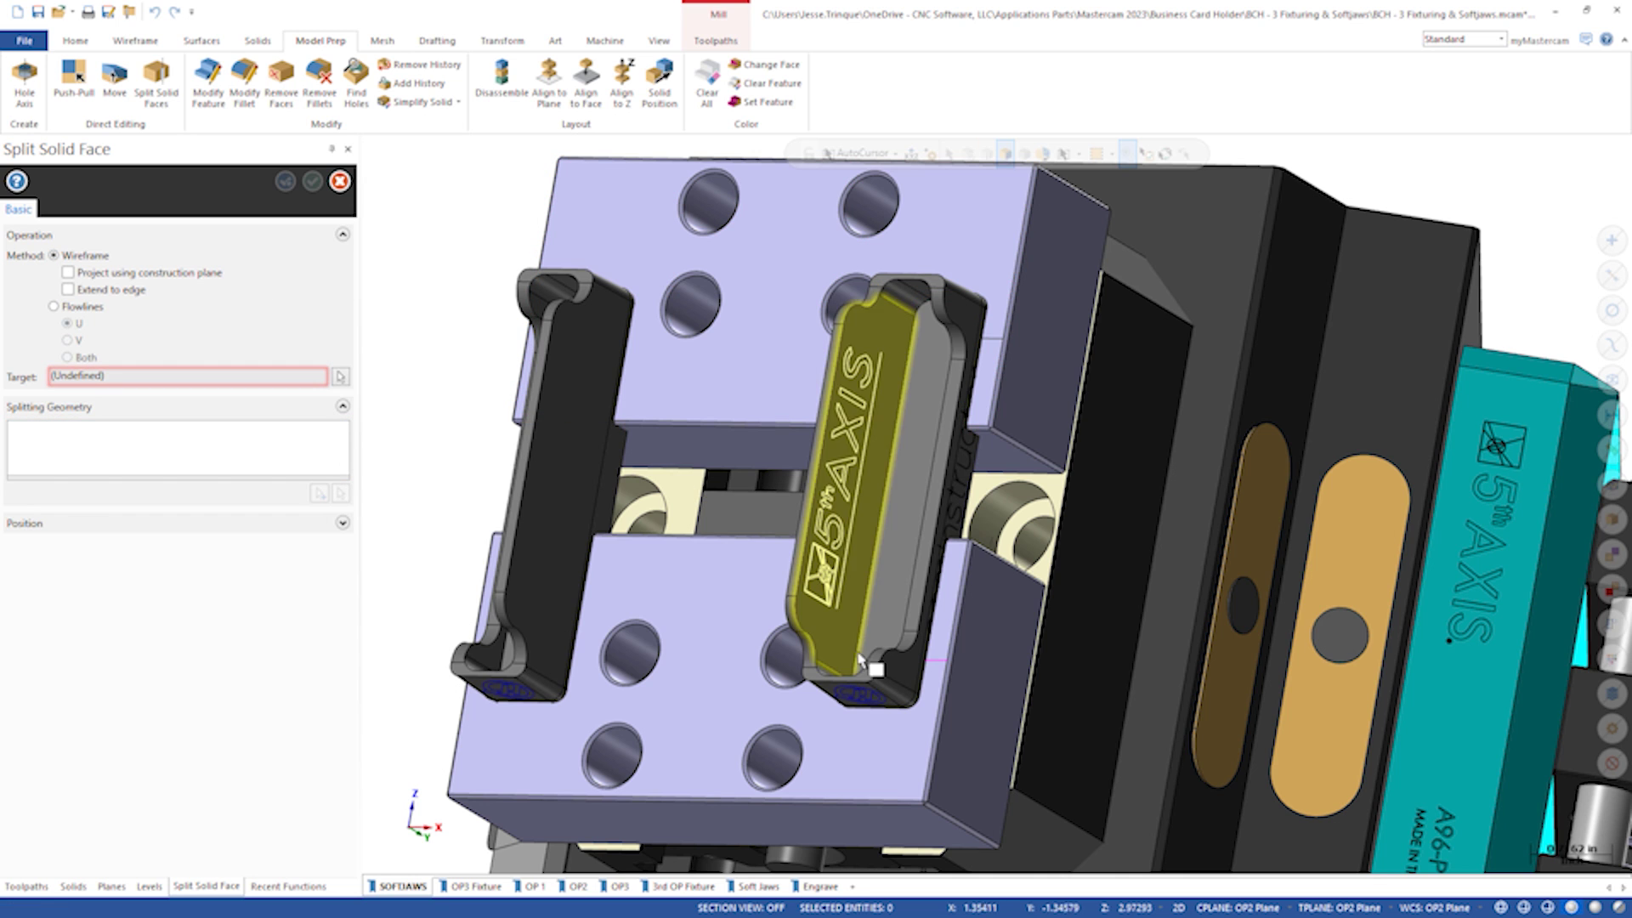
{"action": "left_click", "coordinate": [906, 746]}
{"action": "left_click", "coordinate": [943, 666]}
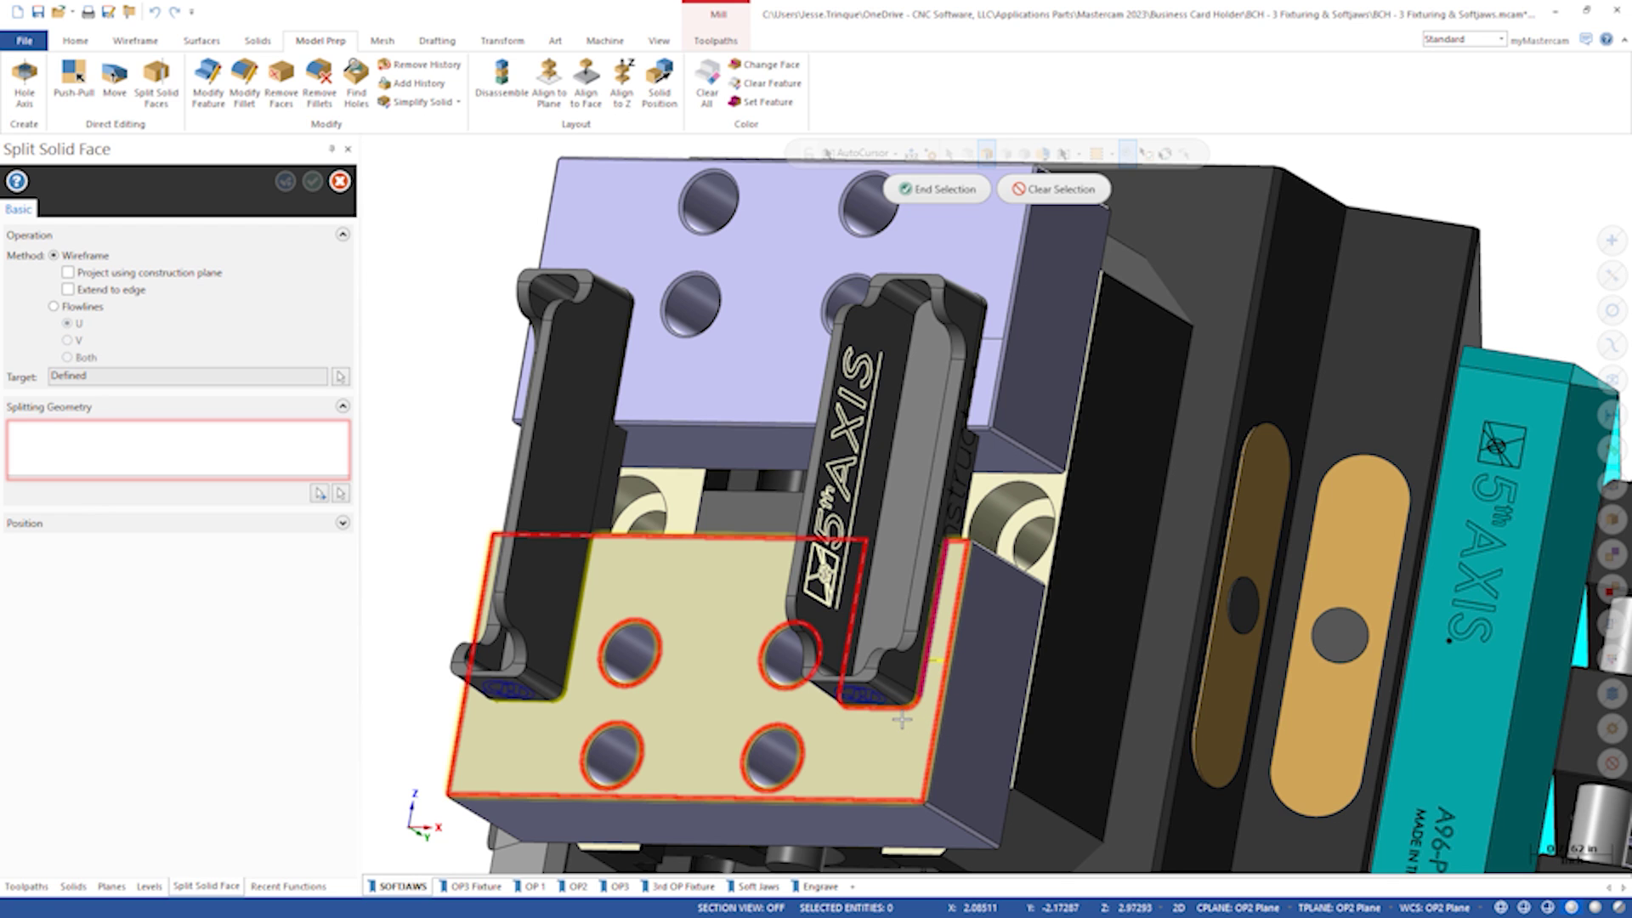
{"action": "key", "text": "Return"}
{"action": "key", "text": "Return"}
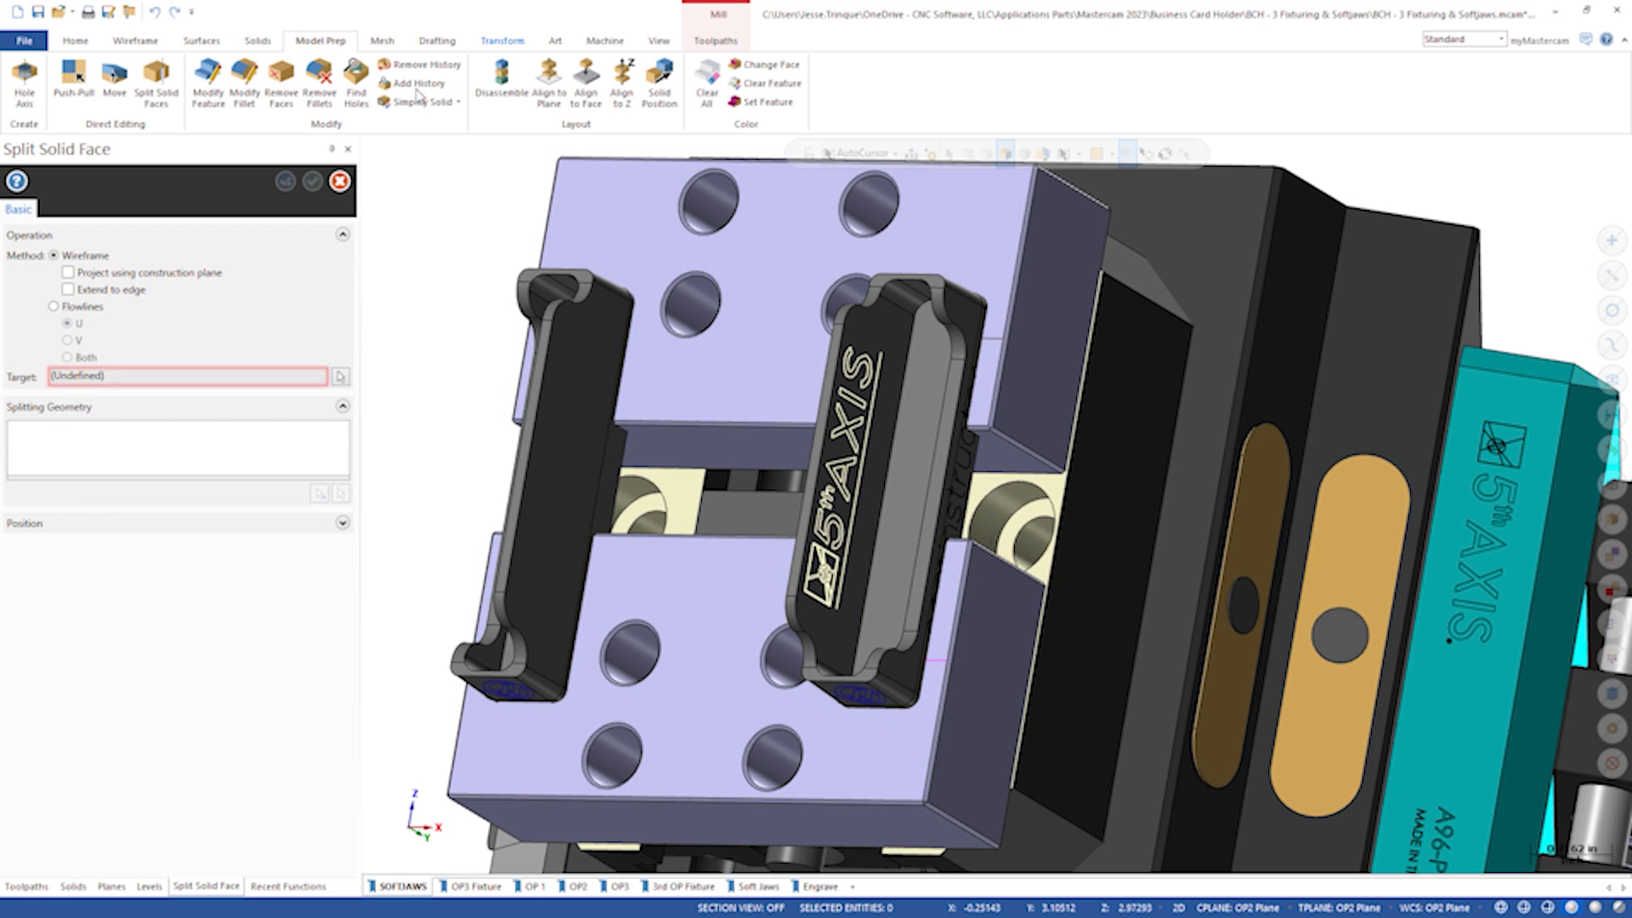
{"action": "left_click", "coordinate": [341, 182]}
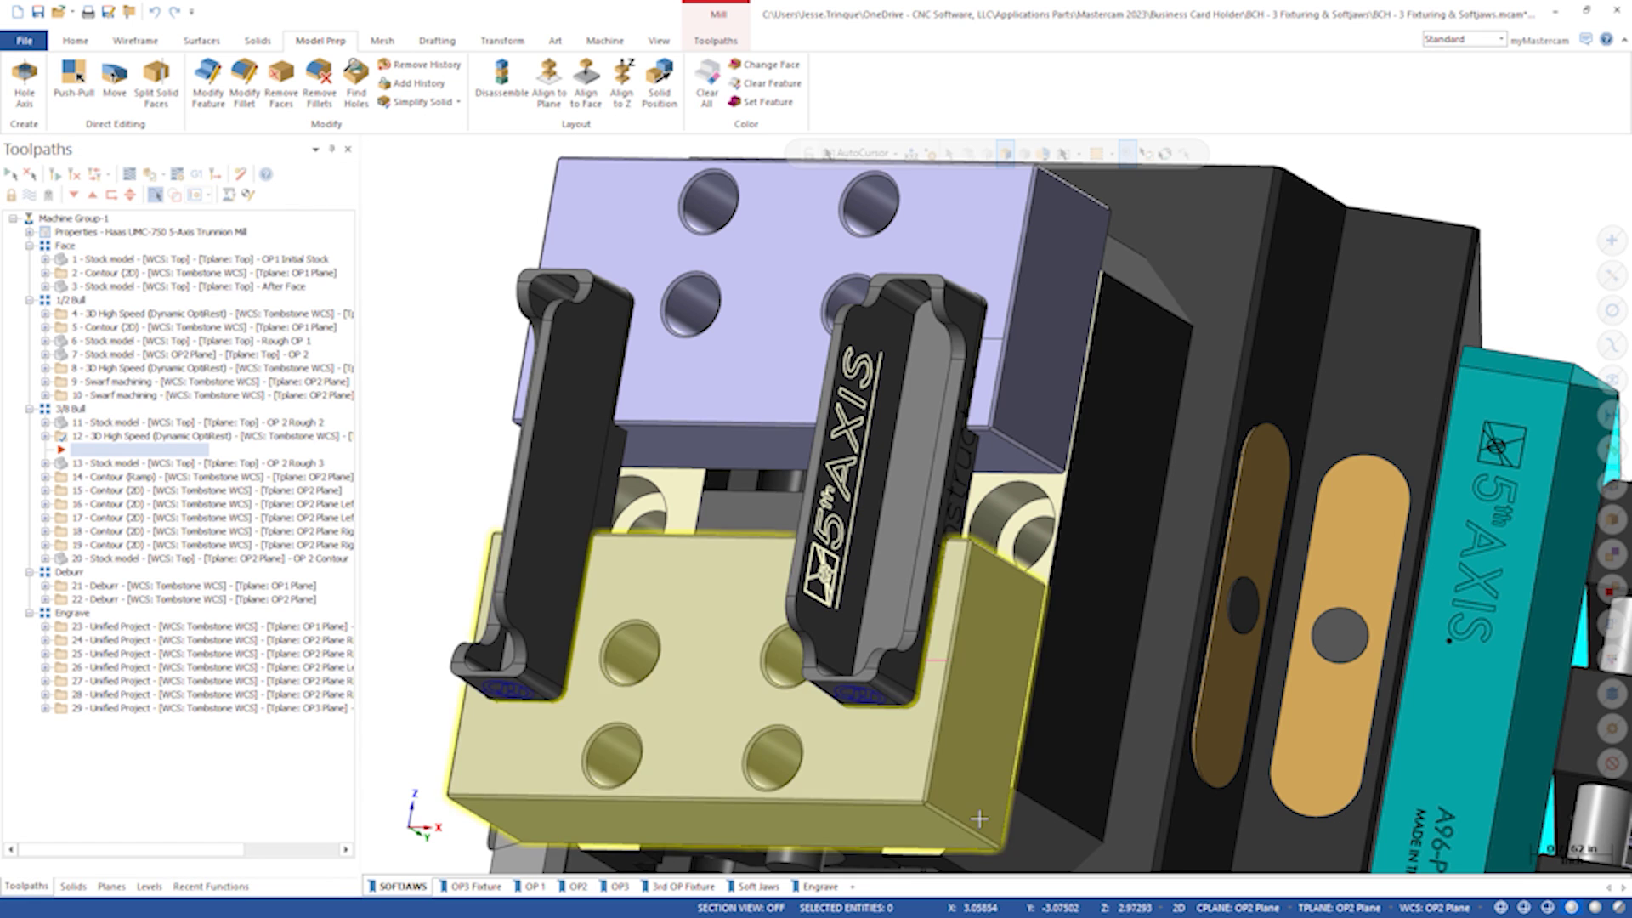
{"action": "middle_click_drag", "start_coordinate": [893, 511], "coordinate": [918, 485]}
Push the split logo face 0.5 inch into the jaw.
{"action": "key", "text": "Escape"}
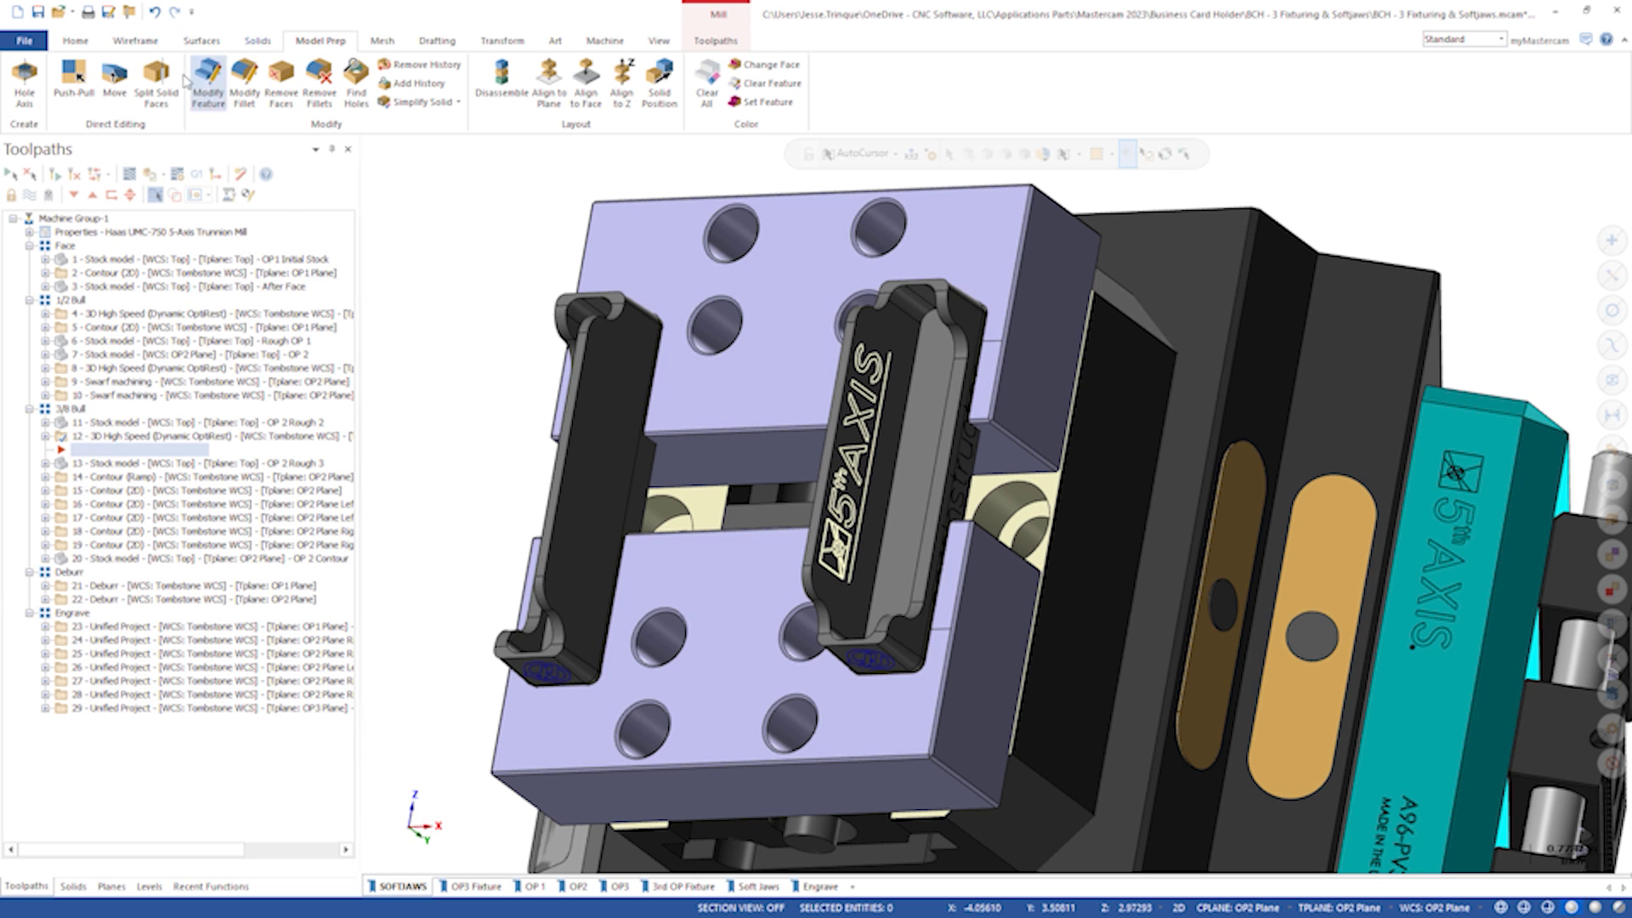
{"action": "left_click", "coordinate": [74, 80]}
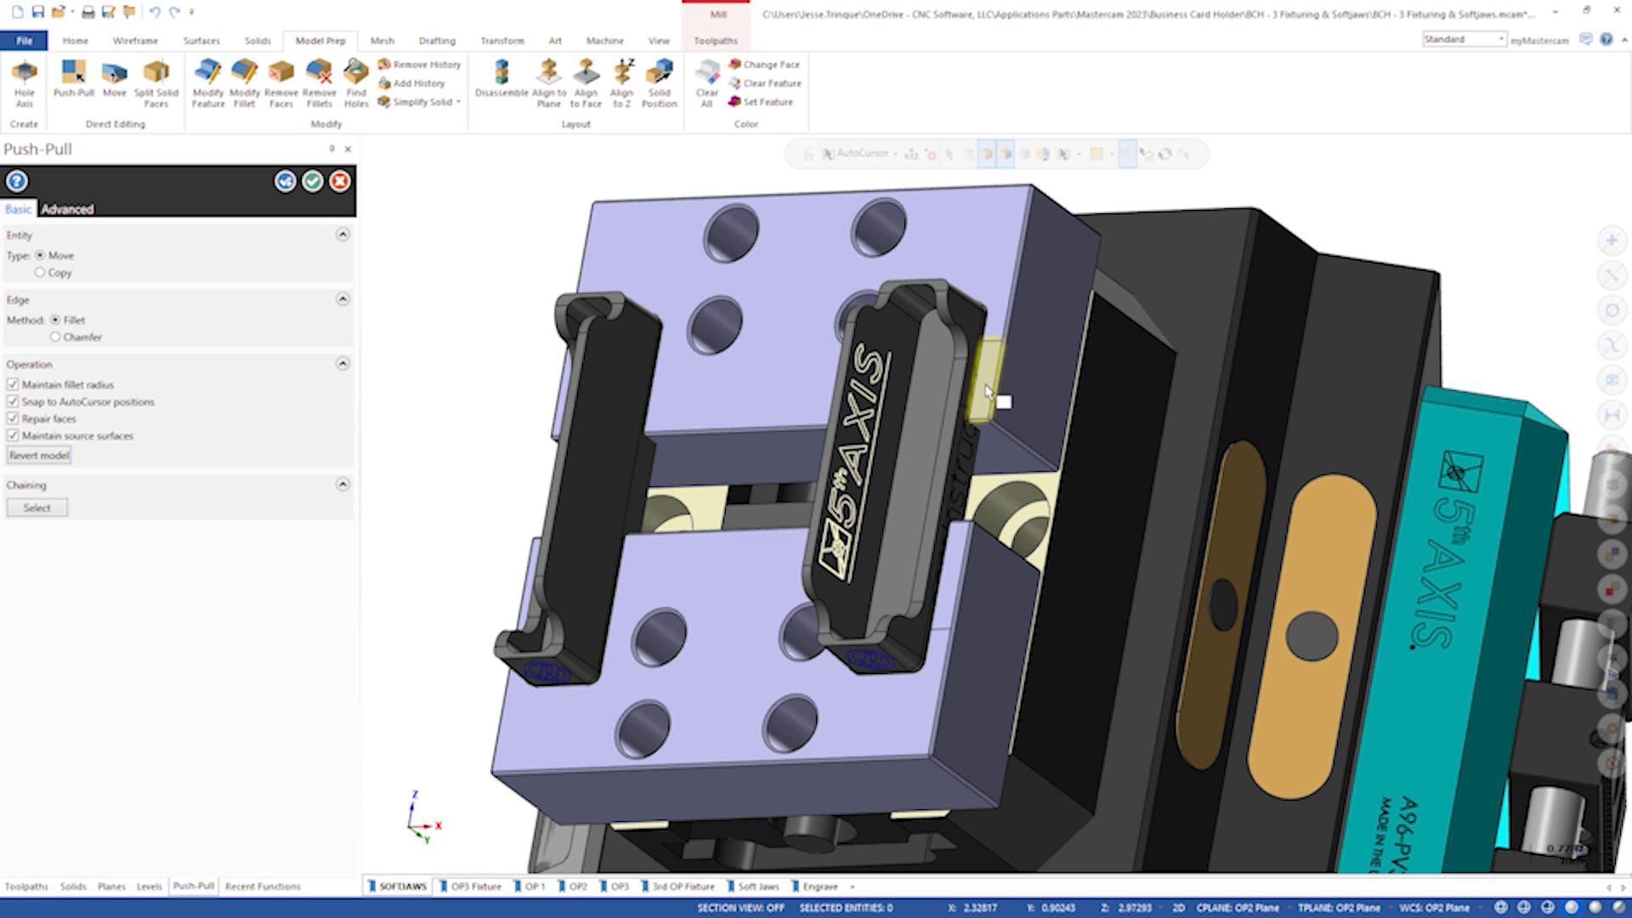
{"action": "left_click", "coordinate": [967, 562]}
{"action": "left_click_drag", "start_coordinate": [950, 562], "coordinate": [1001, 383]}
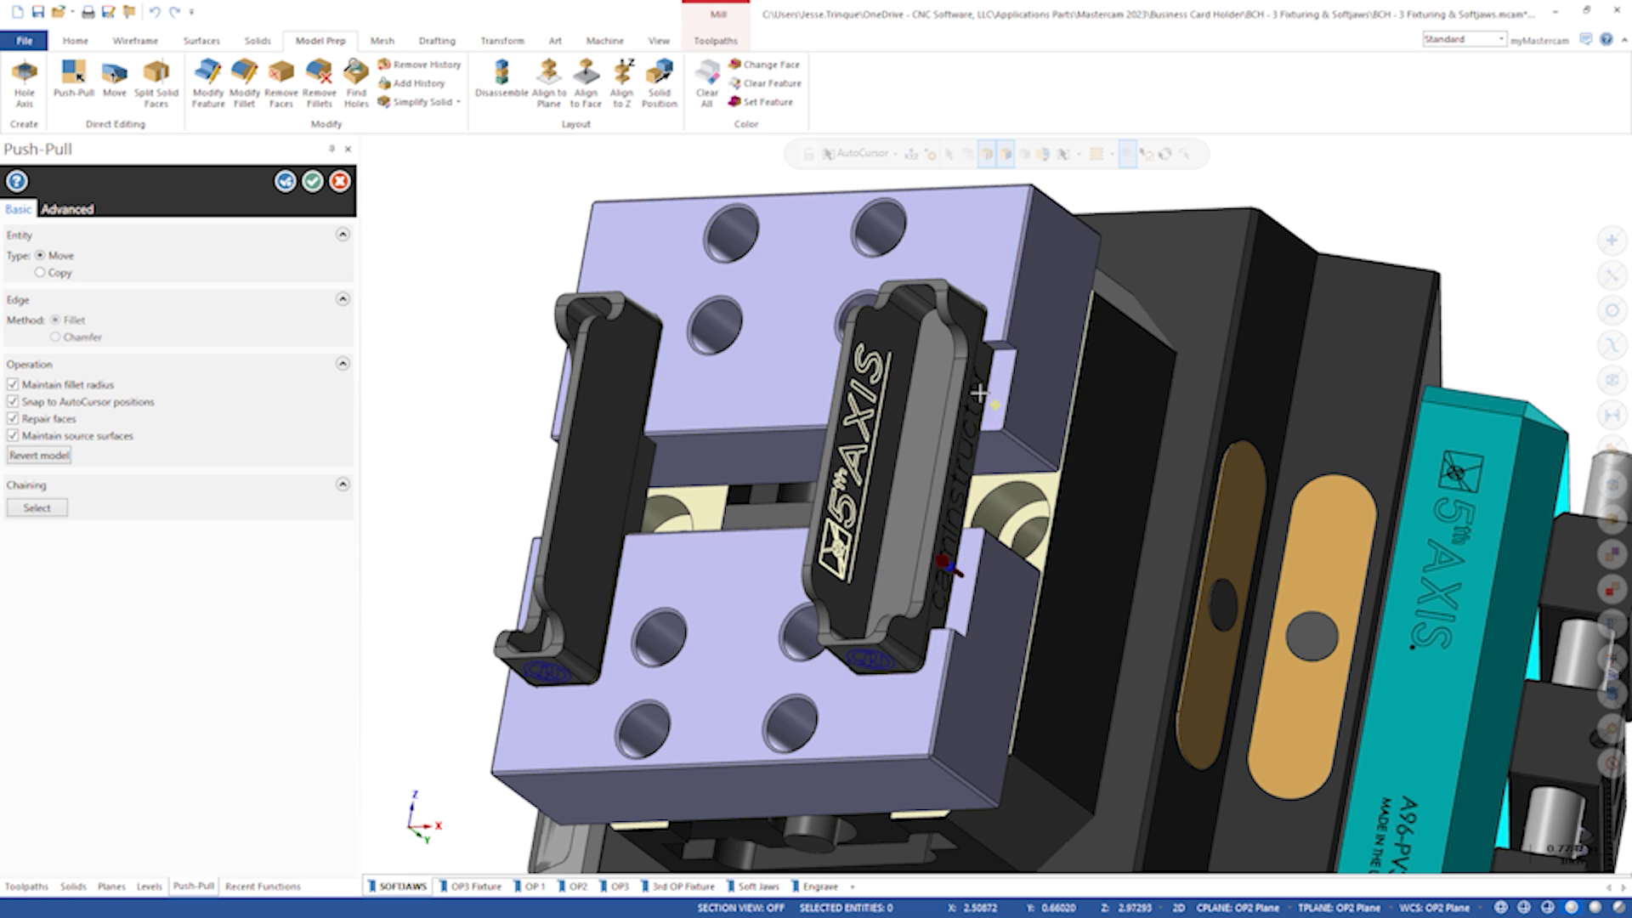
{"action": "middle_click_drag", "start_coordinate": [1021, 510], "coordinate": [893, 575]}
{"action": "double_click", "coordinate": [899, 542]}
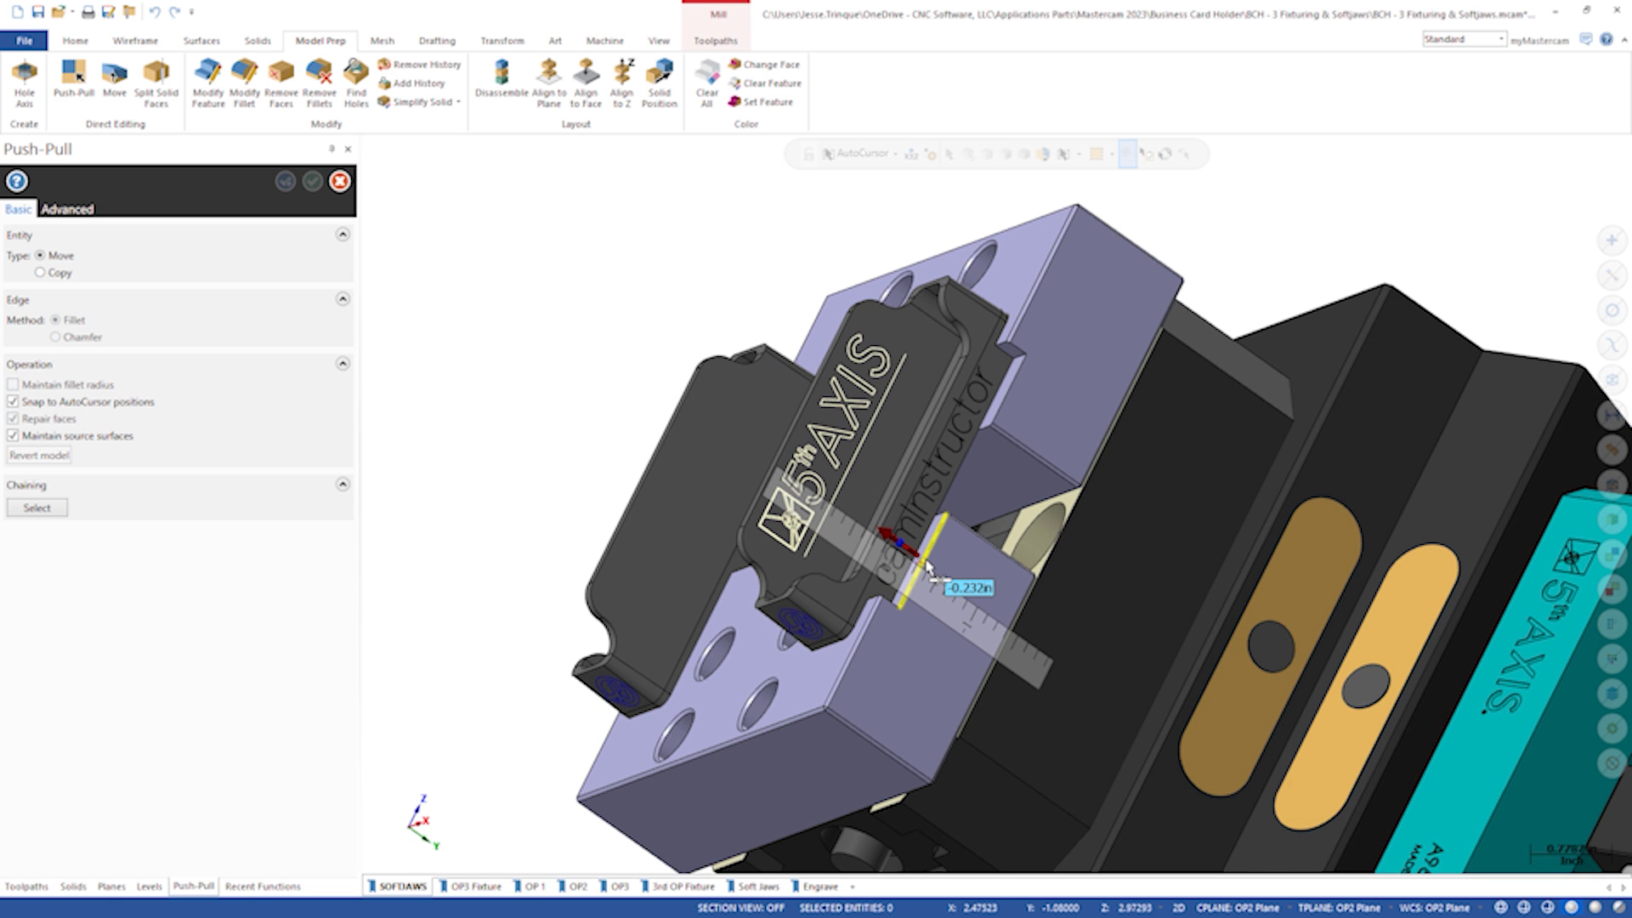
{"action": "double_click", "coordinate": [962, 587]}
{"action": "type", "text": "-.5"}
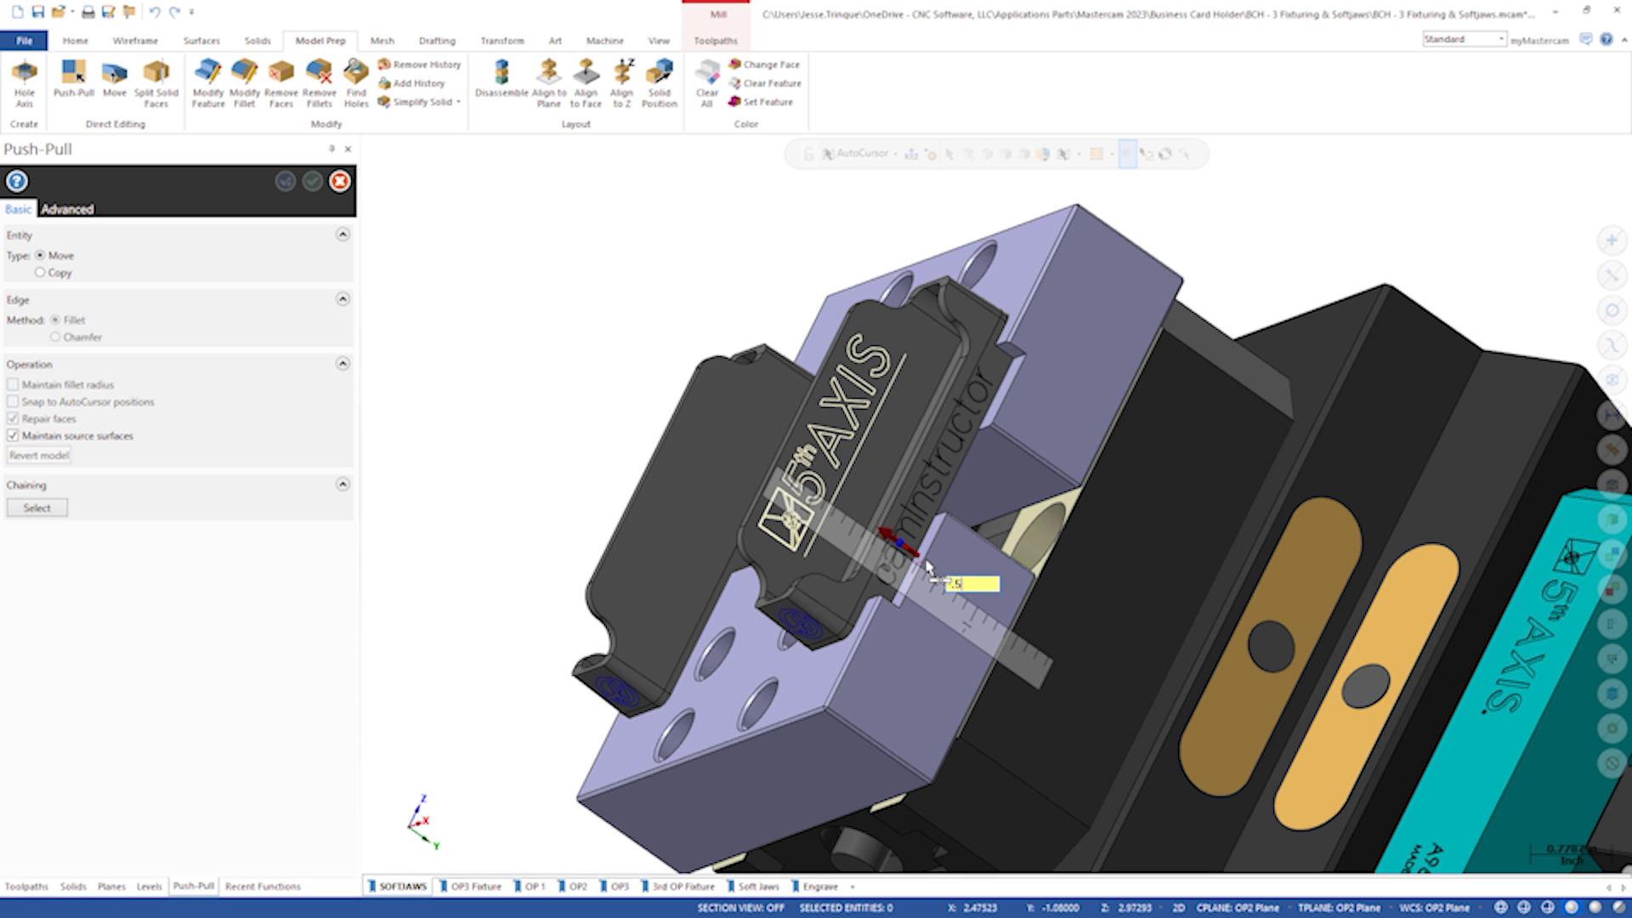
{"action": "key", "text": "Return"}
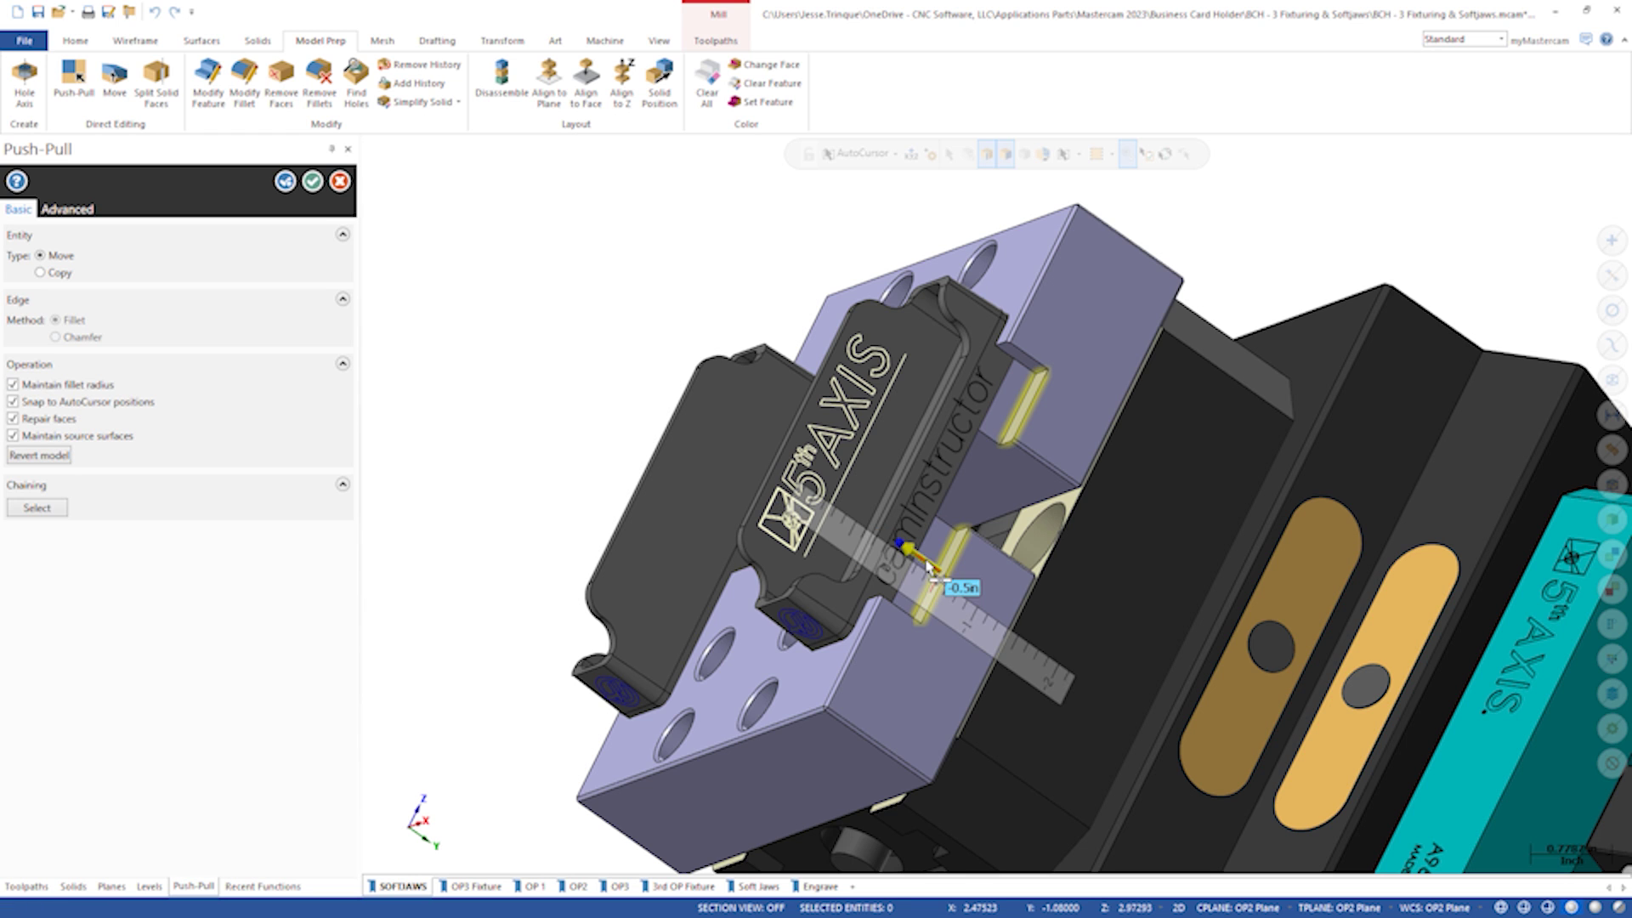
{"action": "left_click", "coordinate": [312, 181]}
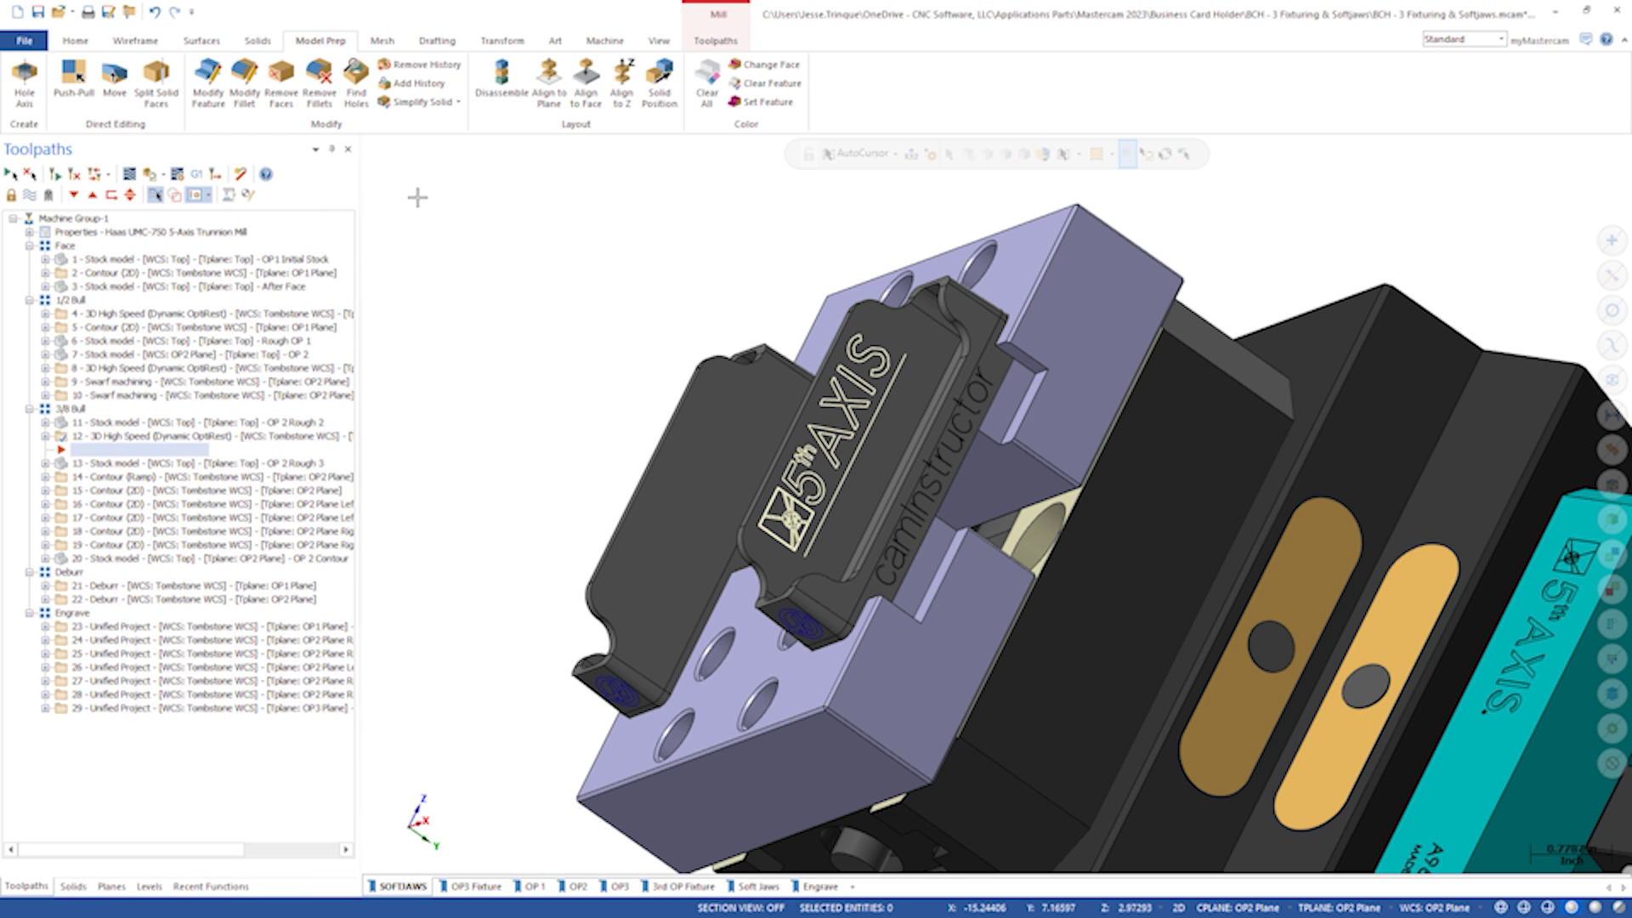
Round the pocket edge with a 0.3 in radius in Push-Pull.
{"action": "key", "text": "Return"}
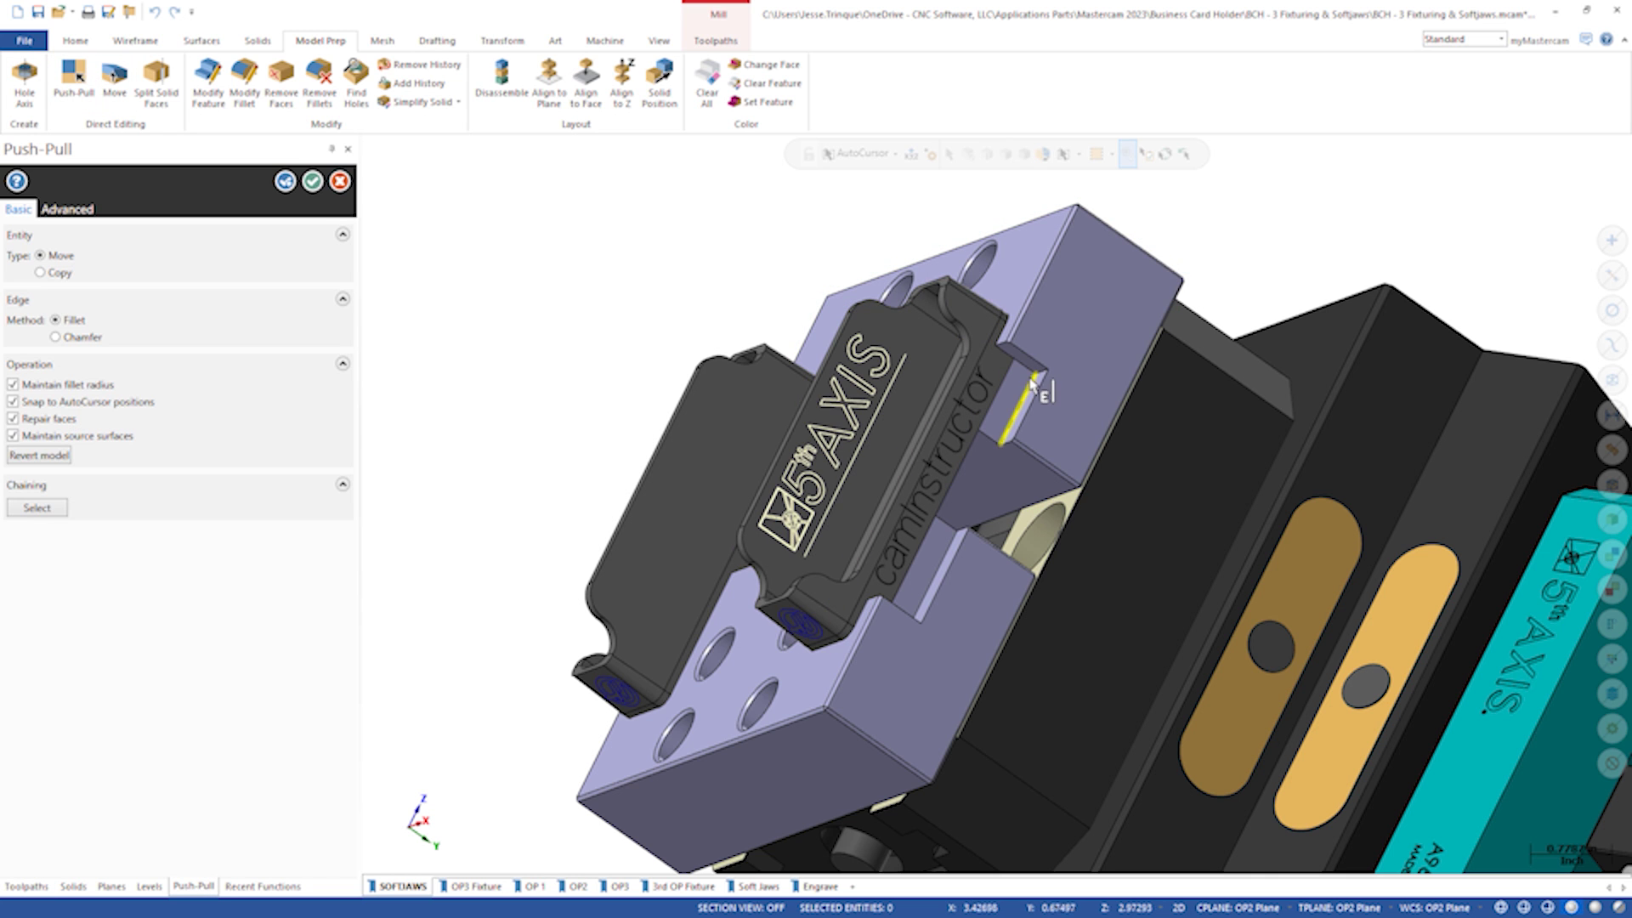
{"action": "scroll", "coordinate": [880, 657], "scroll_direction": "up", "scroll_amount": 3}
{"action": "middle_click_drag", "start_coordinate": [880, 657], "coordinate": [888, 639]}
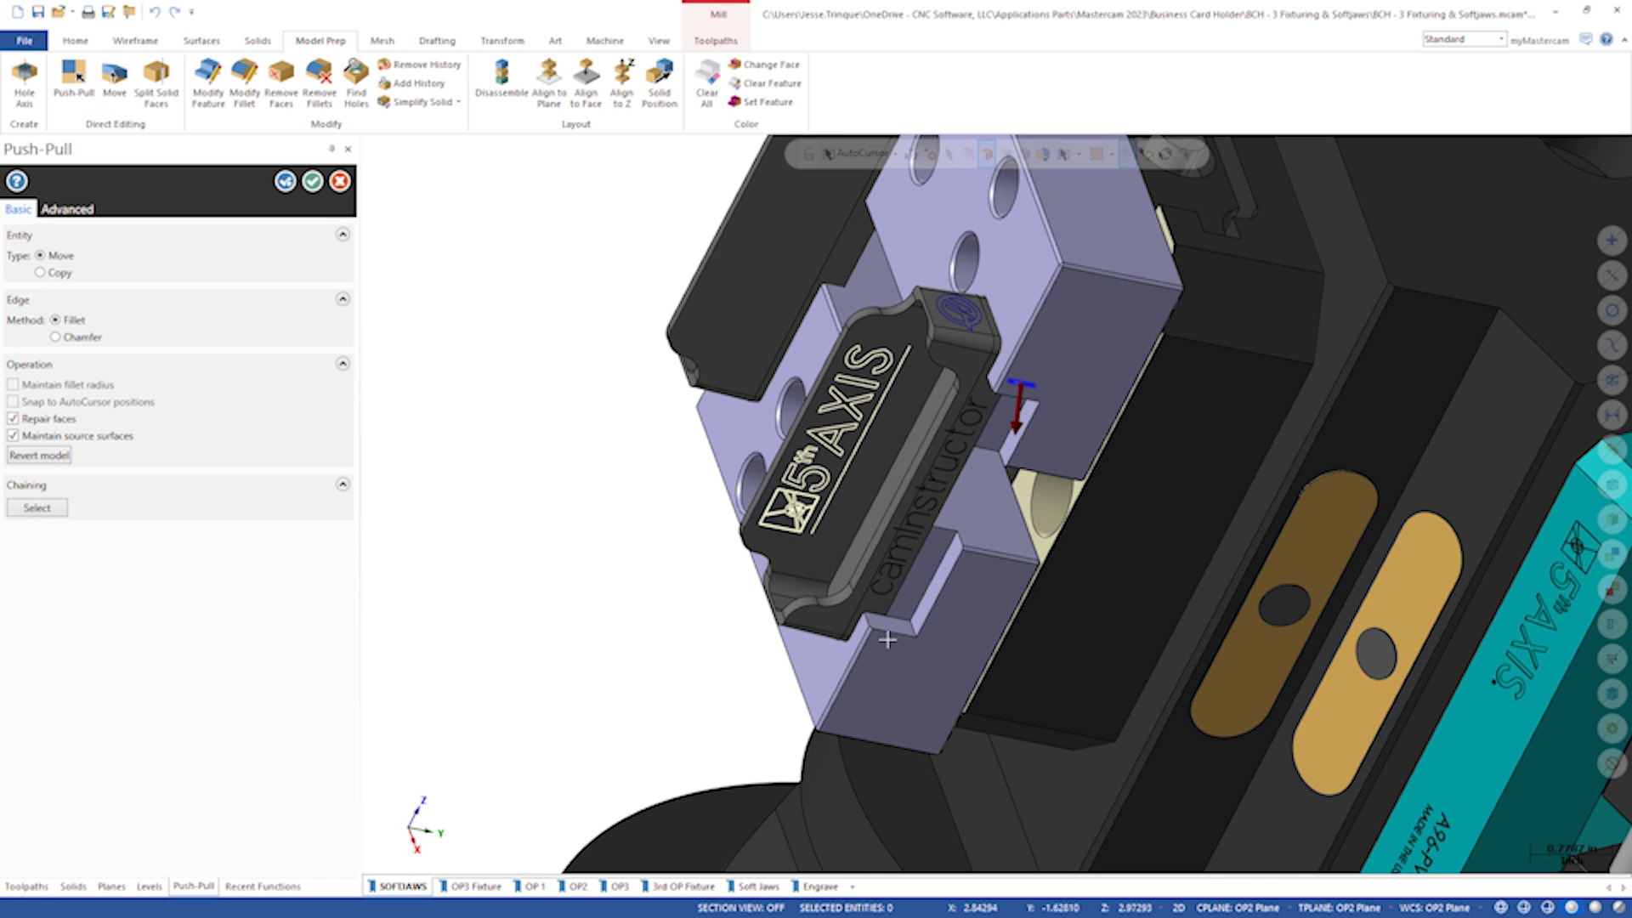
{"action": "left_click", "coordinate": [914, 616]}
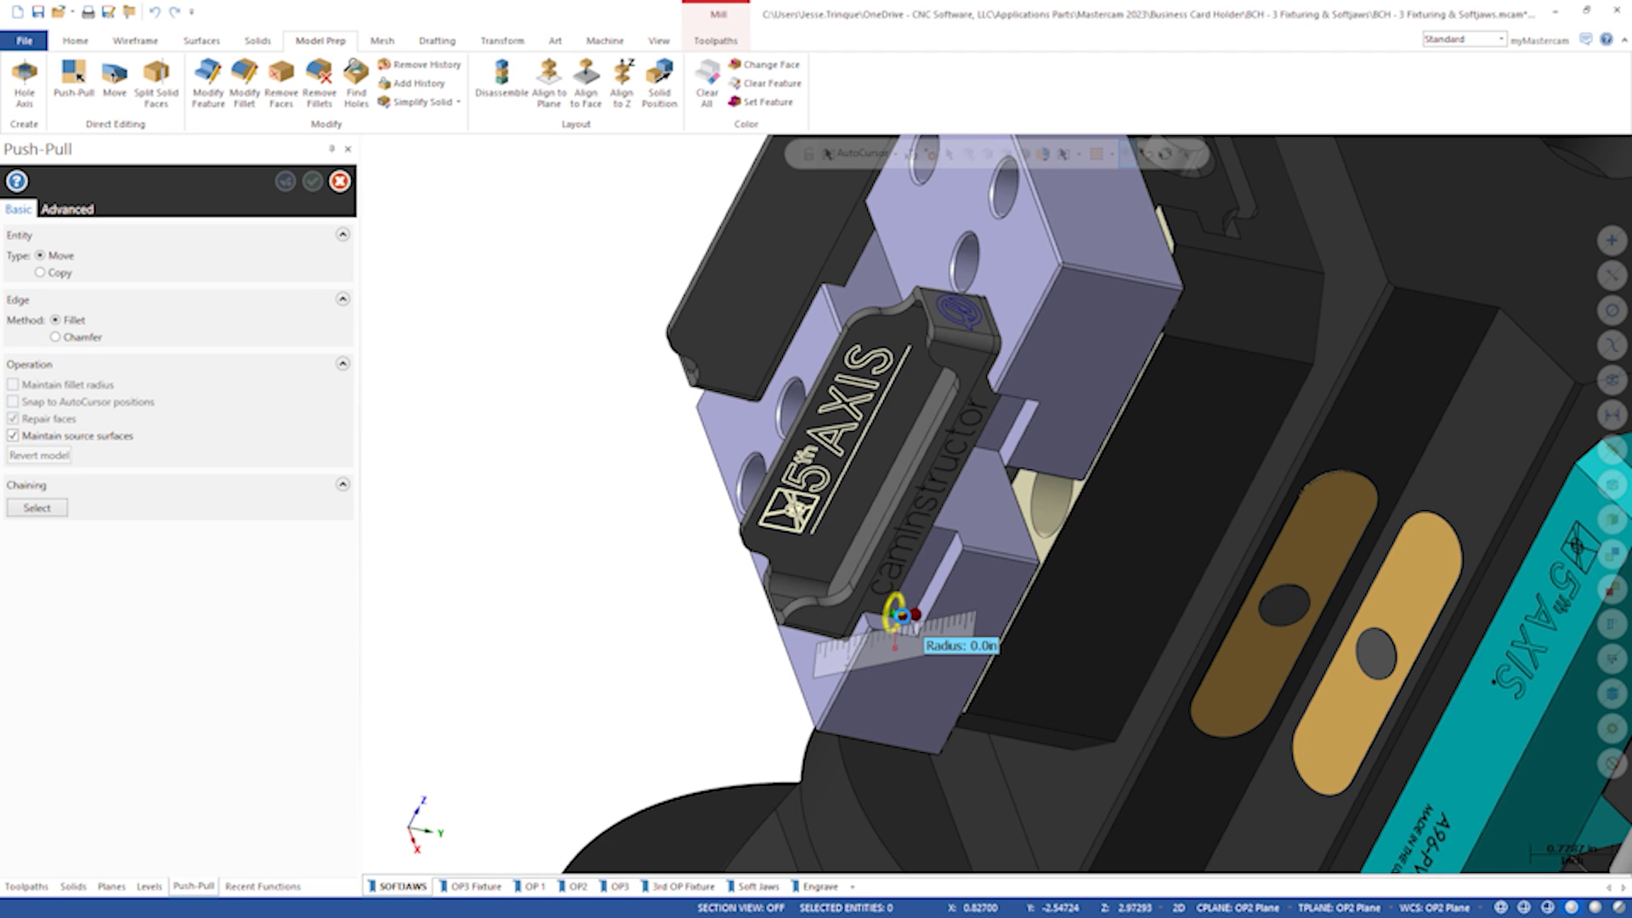
{"action": "left_click", "coordinate": [896, 616]}
{"action": "key", "text": "Return"}
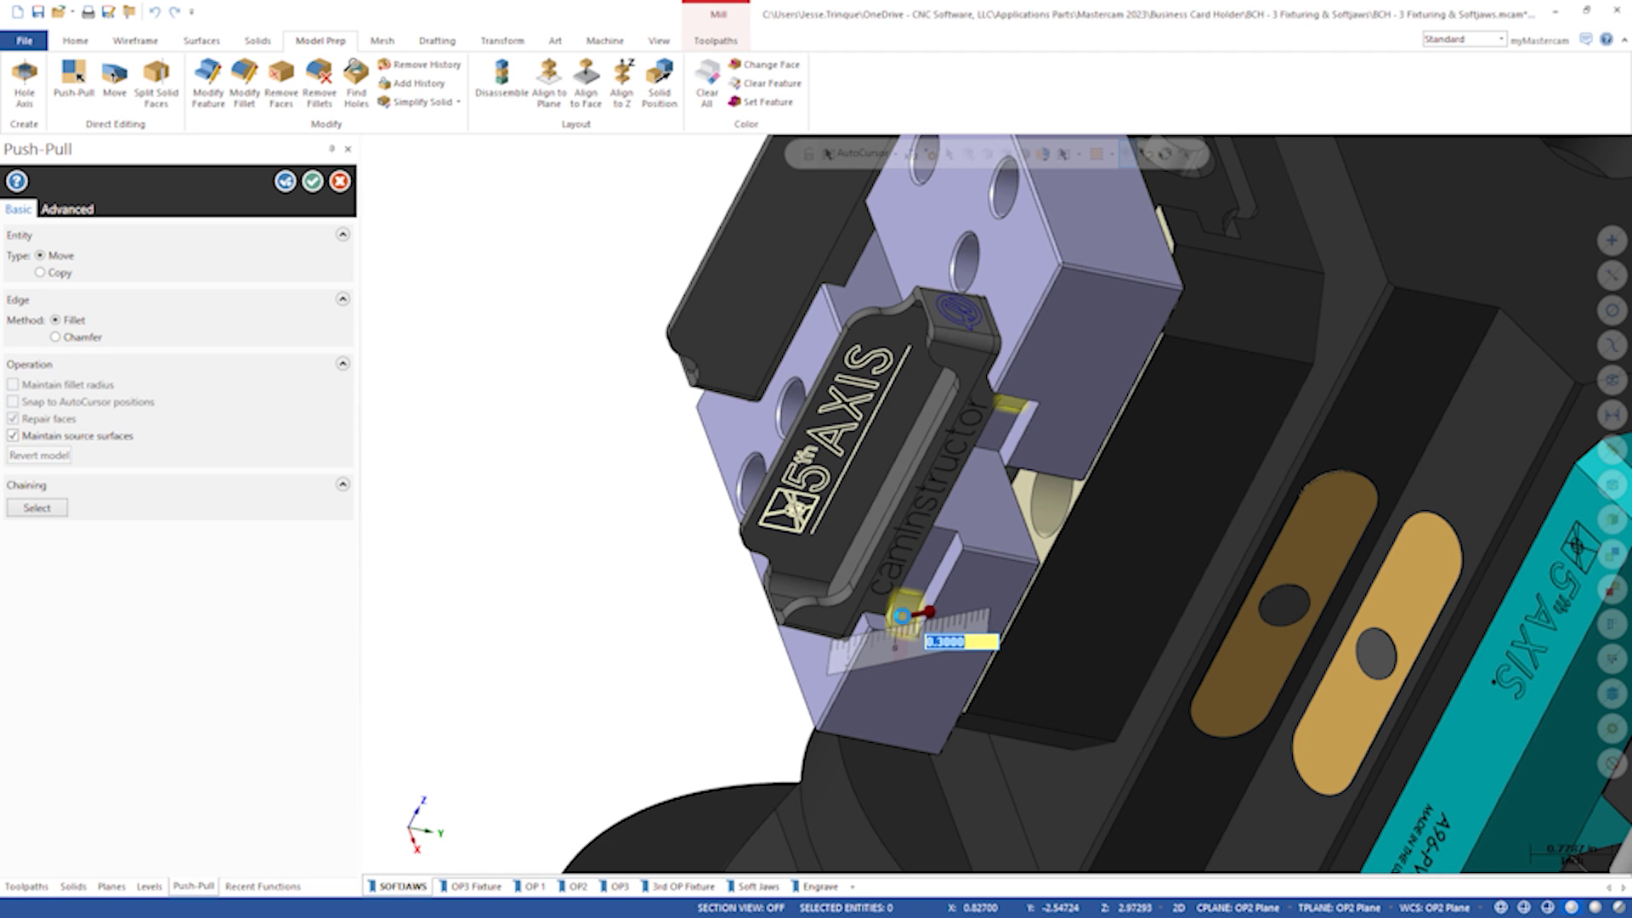
{"action": "middle_click_drag", "start_coordinate": [1055, 474], "coordinate": [1136, 373]}
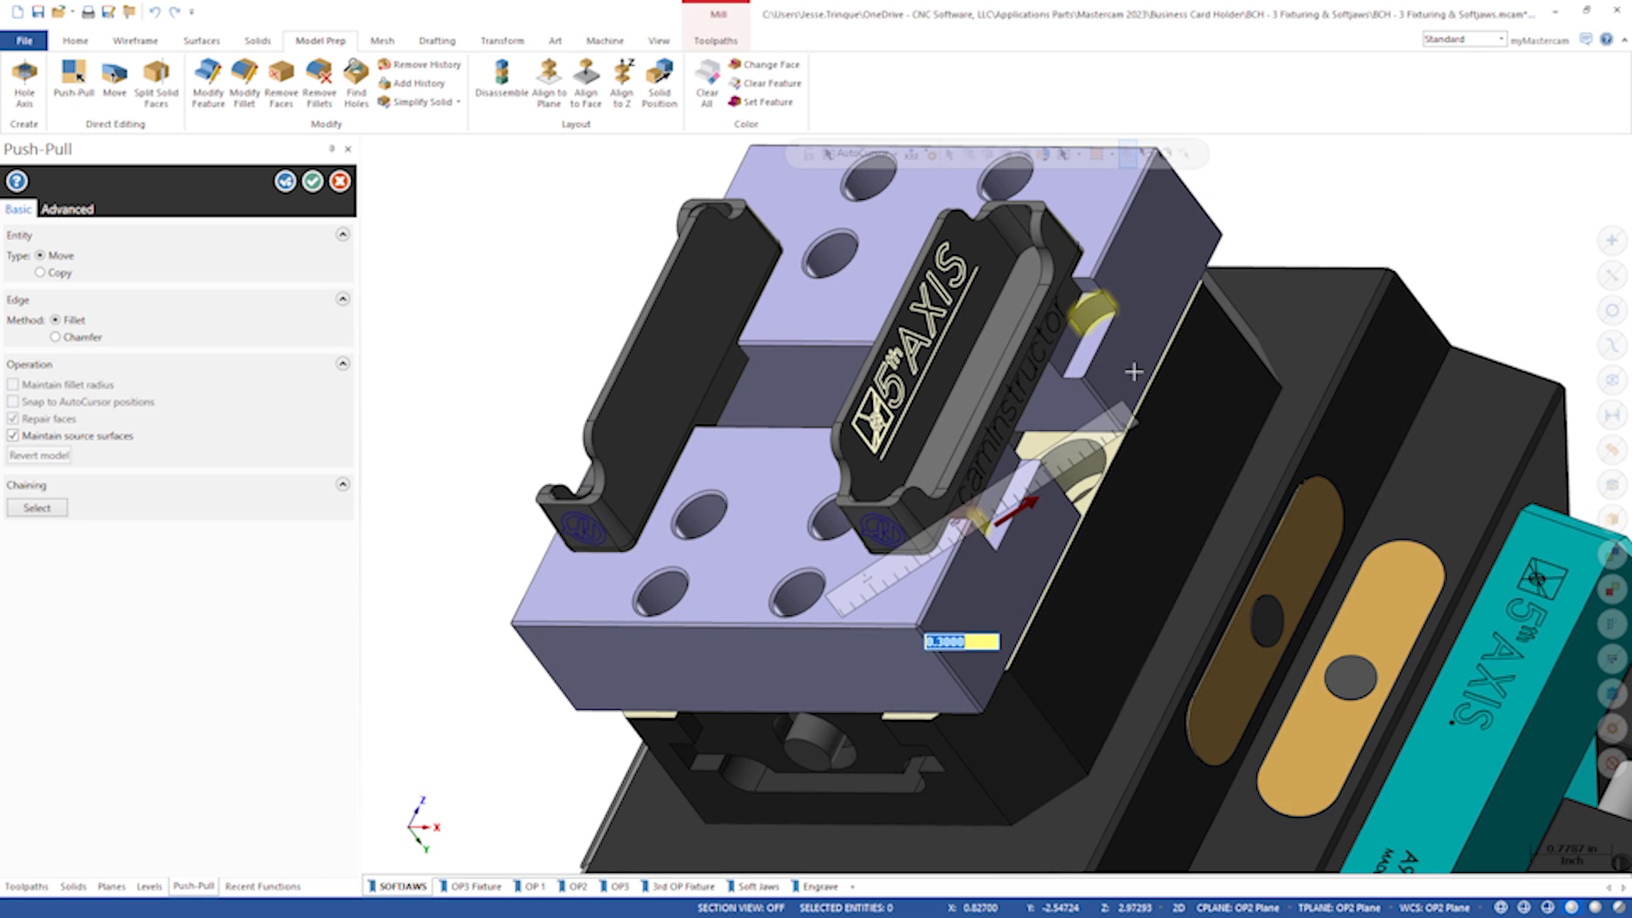
{"action": "left_click", "coordinate": [285, 181]}
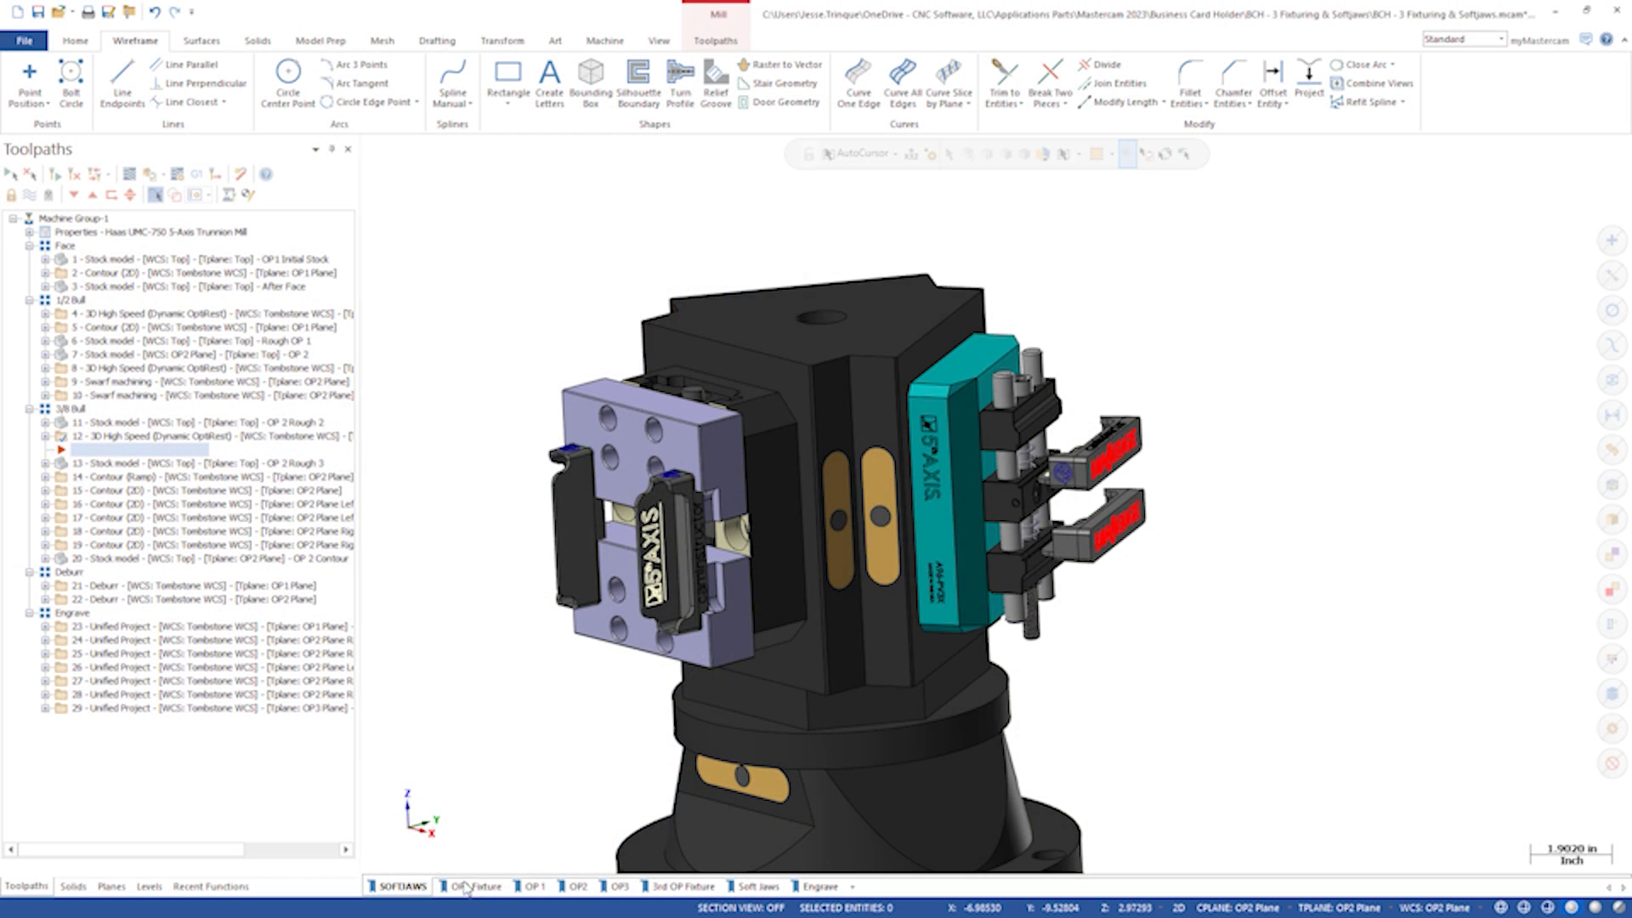
Show the fixture from the OP3 Fixture view with translucent shading exposing the corner holes.
{"action": "left_click", "coordinate": [472, 885]}
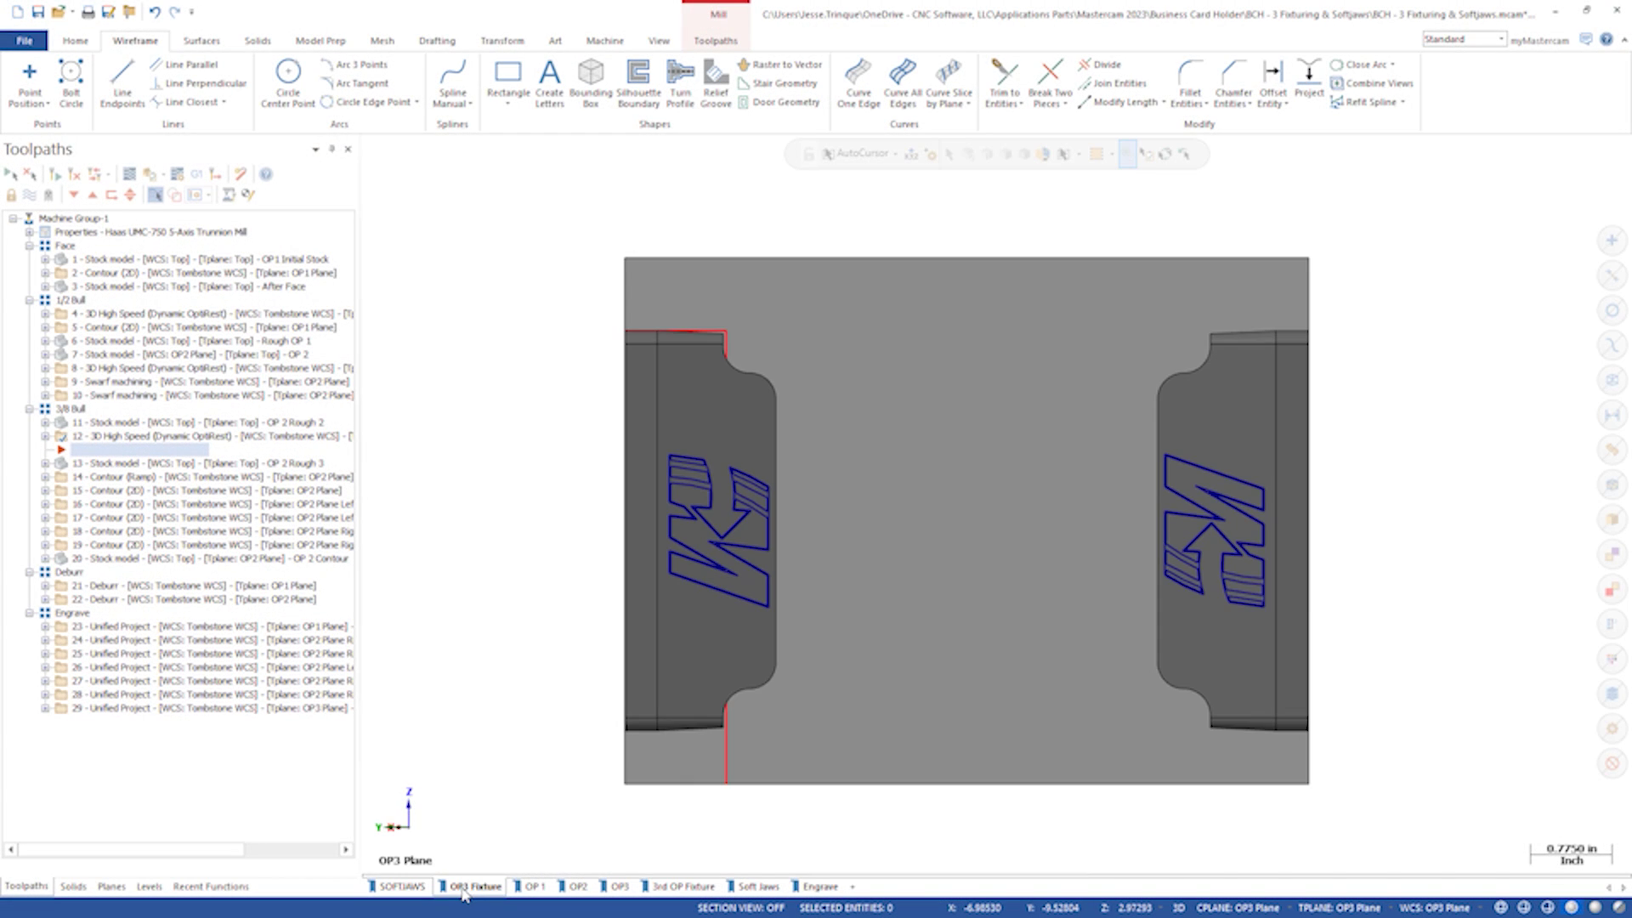
{"action": "left_click", "coordinate": [1617, 908]}
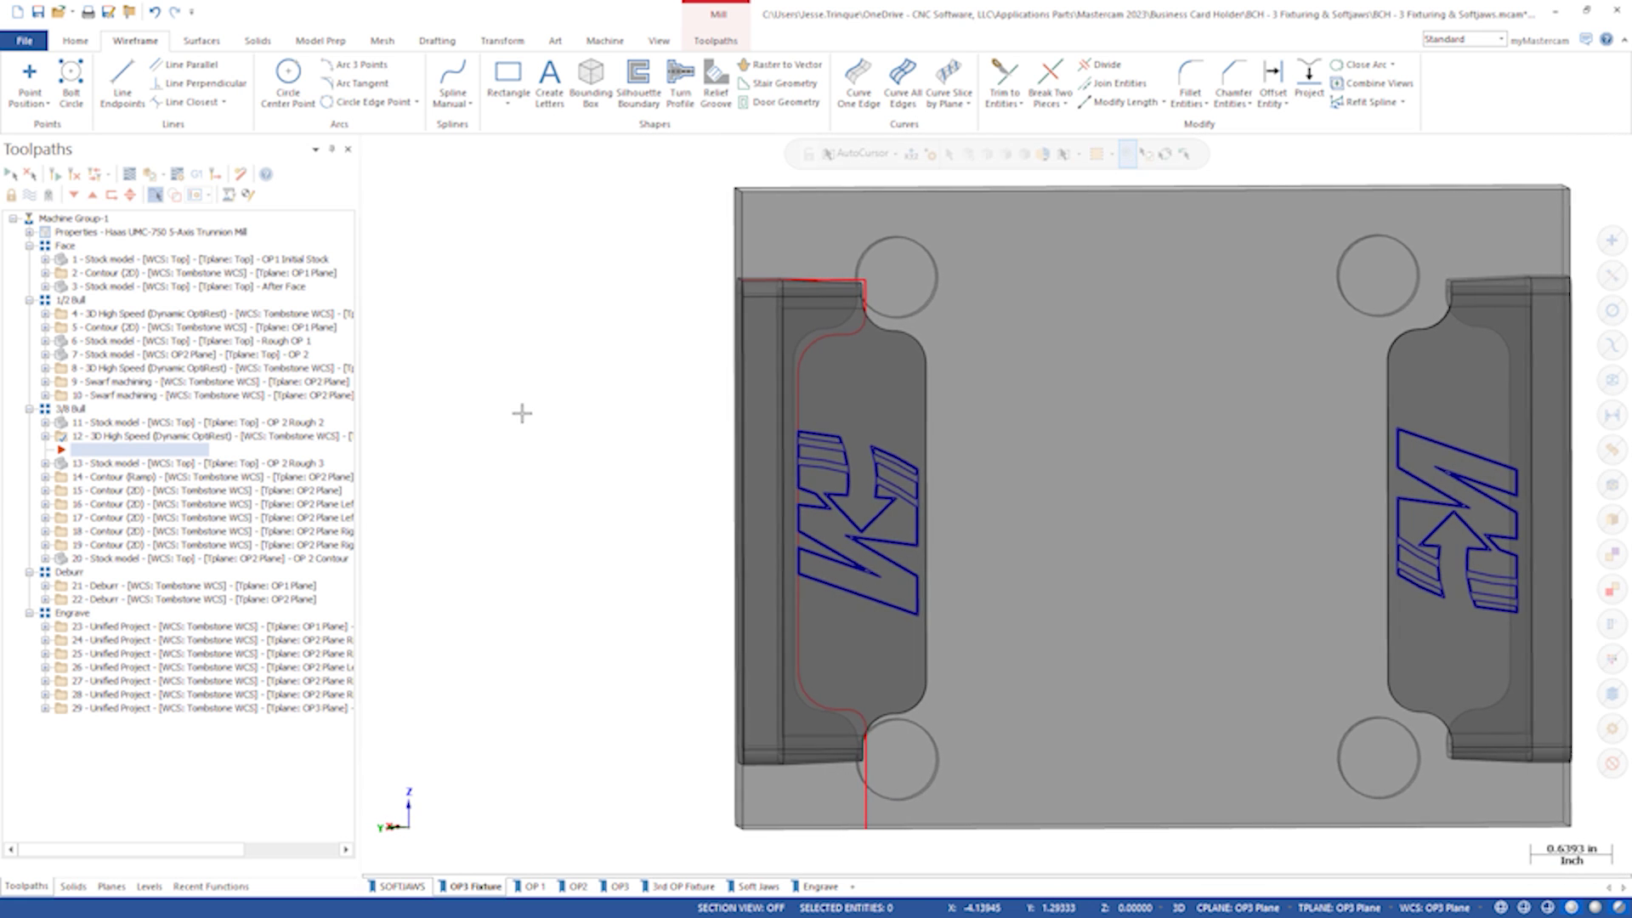
Apply a Relief-method fillet to the top-left corner lines of the left jaw outline.
{"action": "right_click", "coordinate": [528, 413]}
{"action": "left_click", "coordinate": [469, 391]}
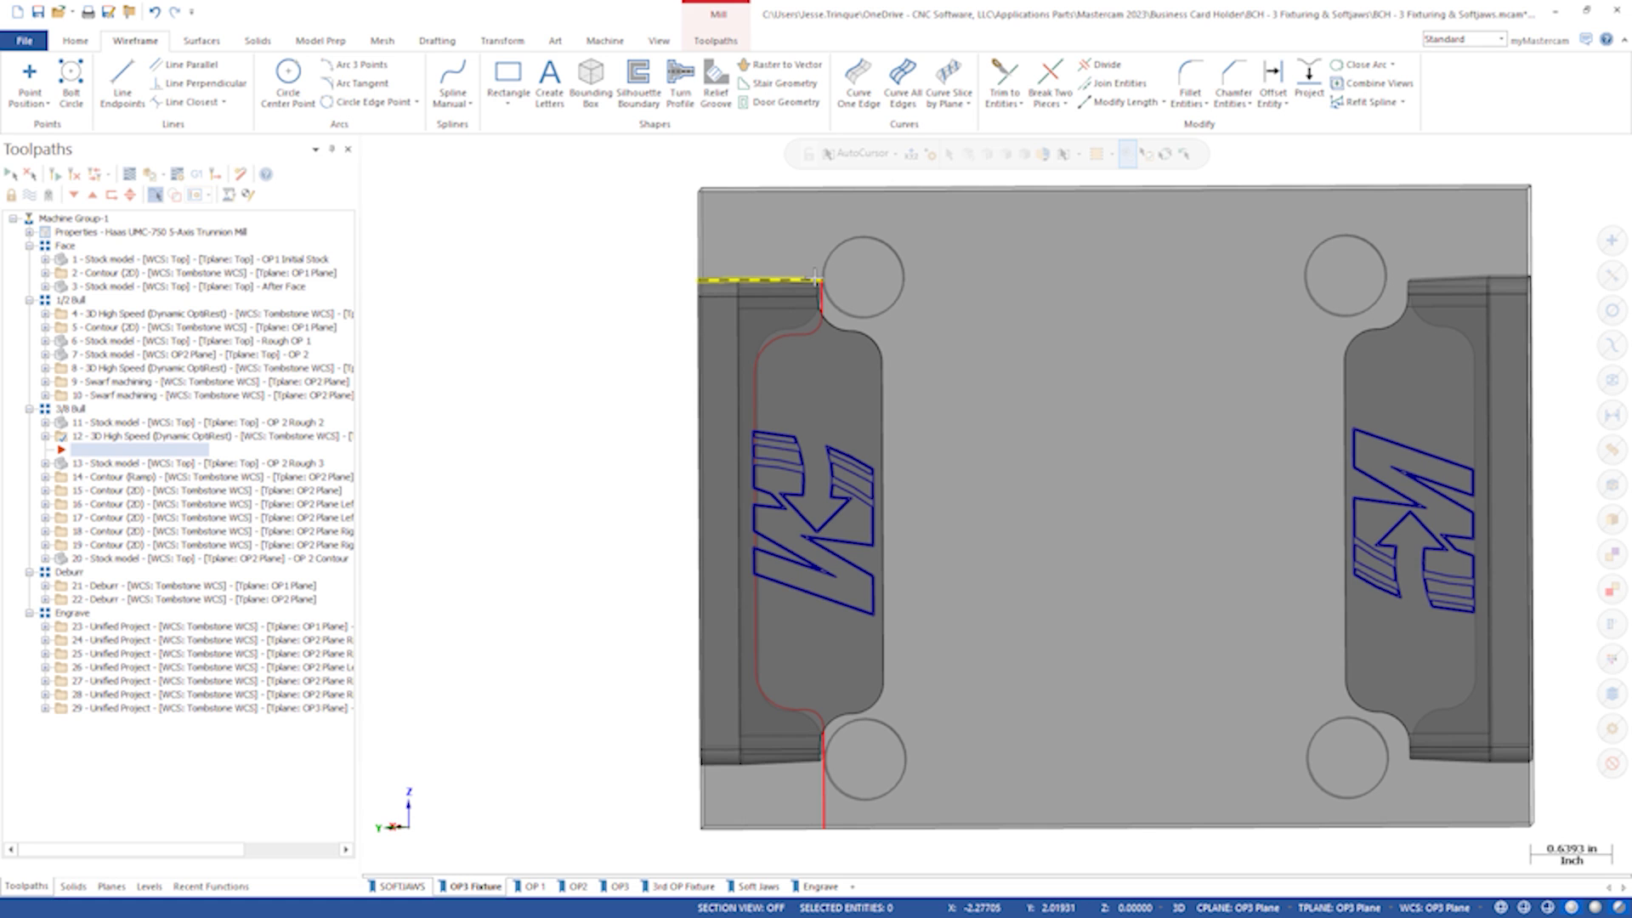
{"action": "left_click", "coordinate": [1189, 79]}
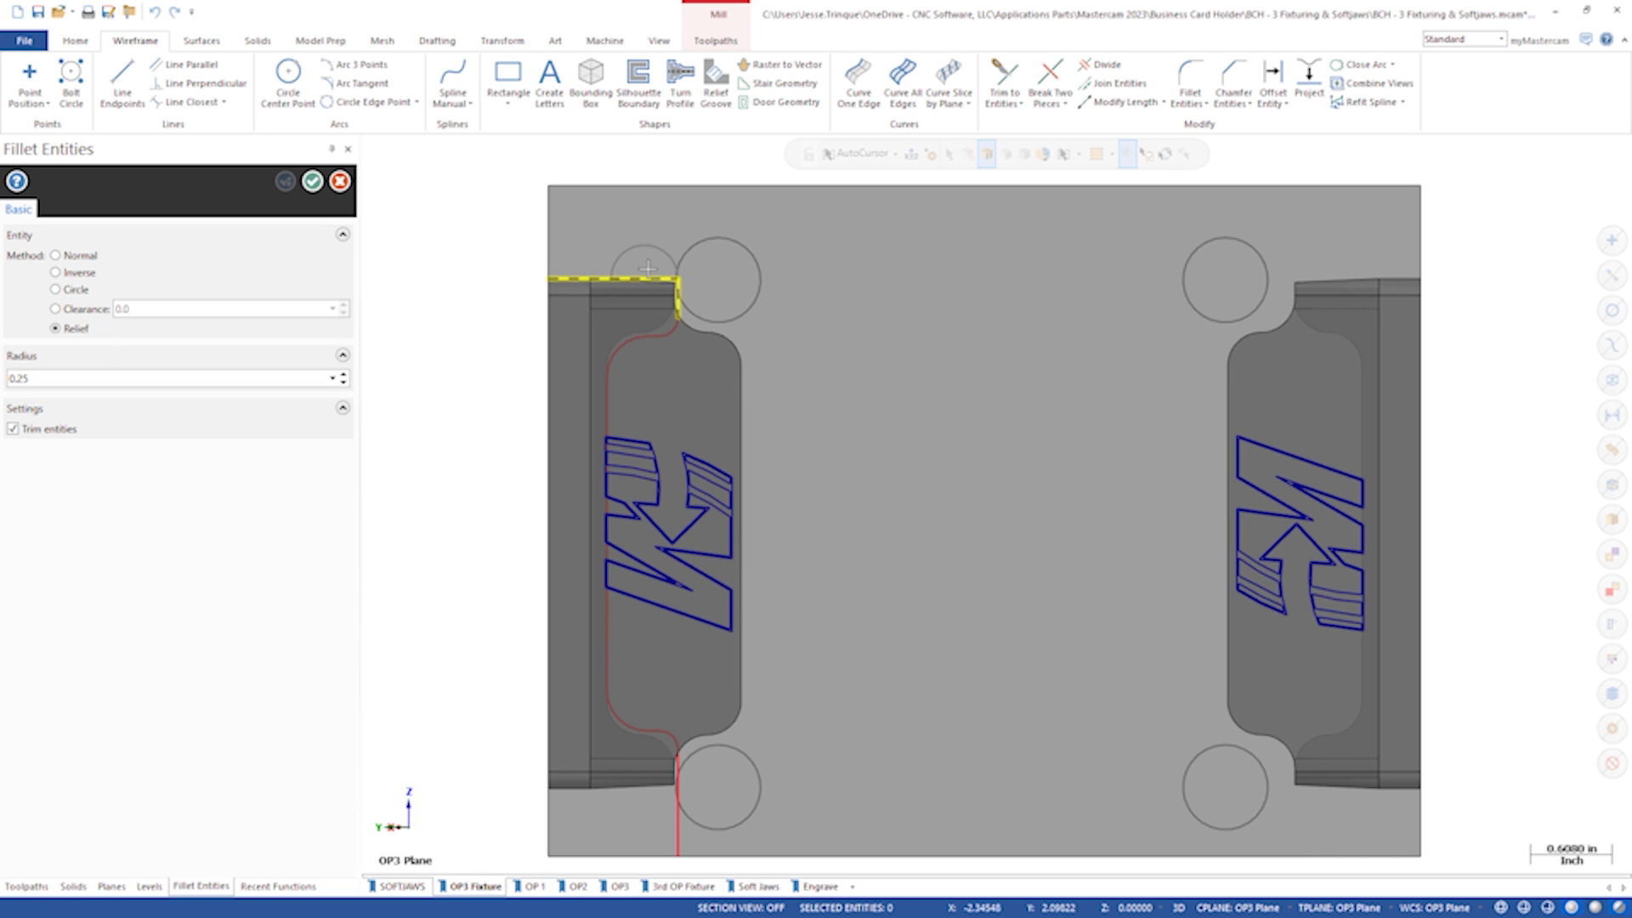
{"action": "left_click", "coordinate": [599, 268]}
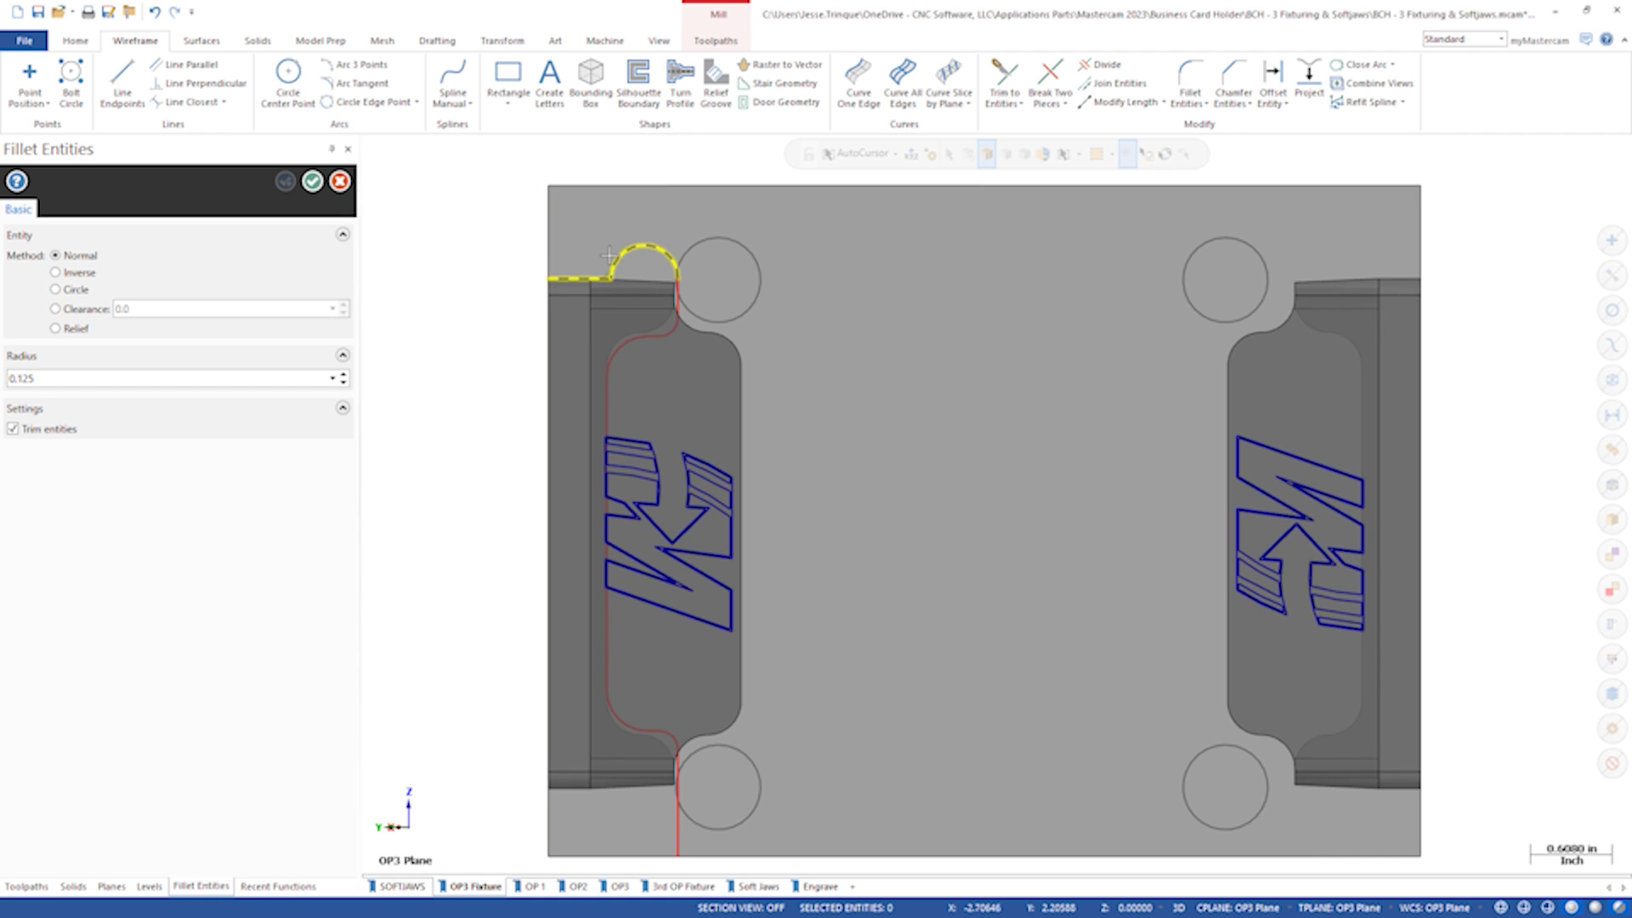
{"action": "left_click", "coordinate": [315, 183]}
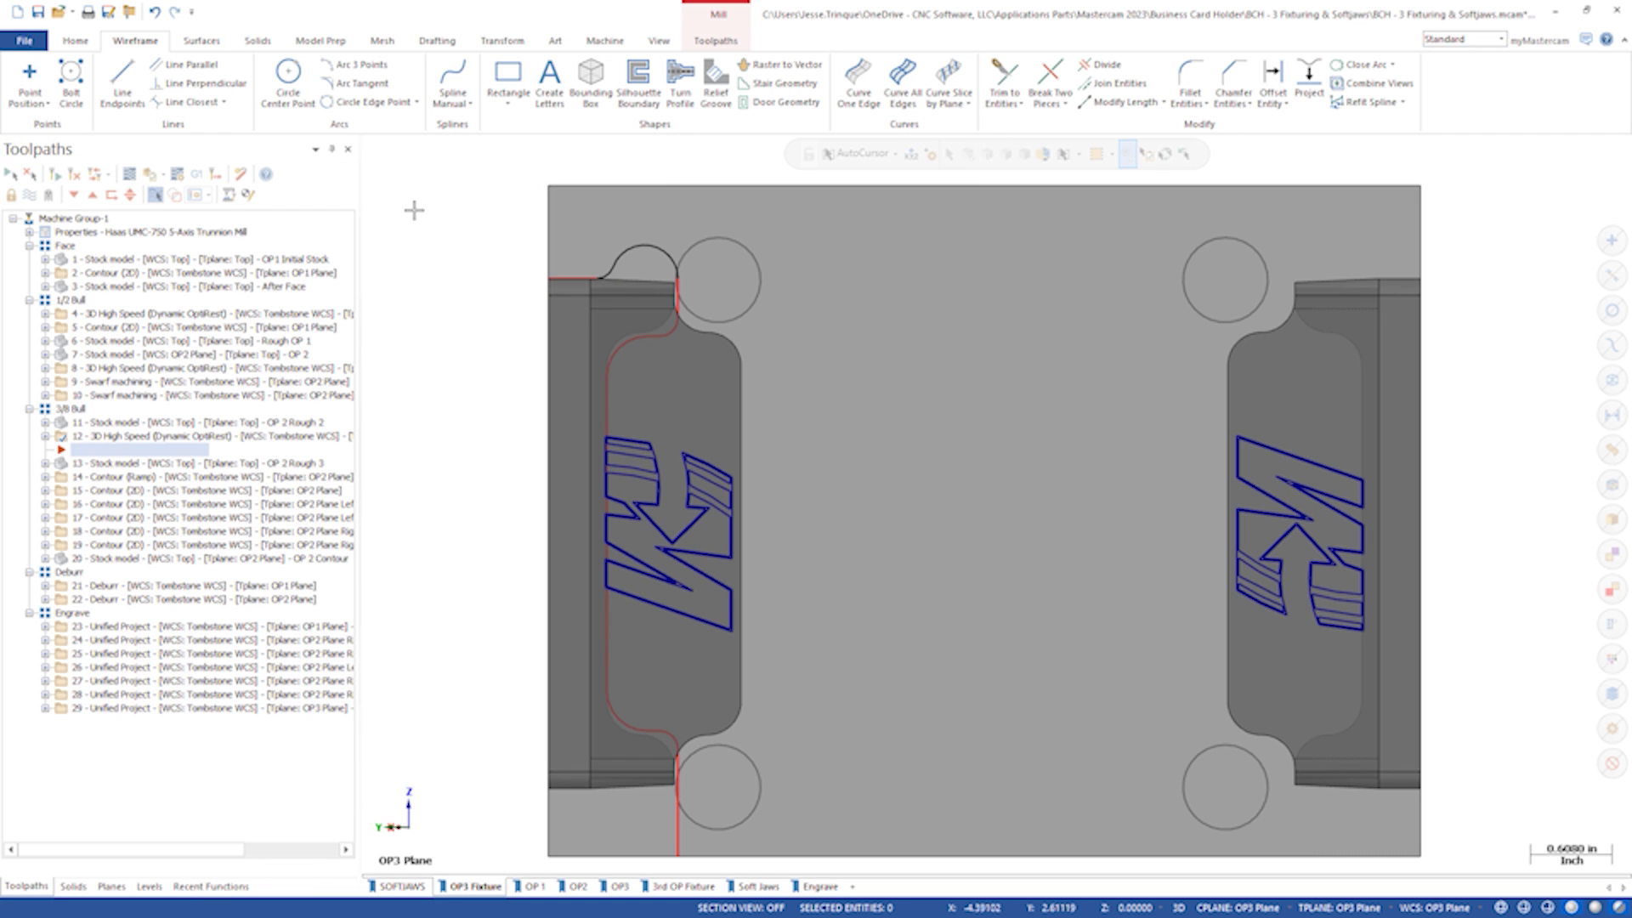